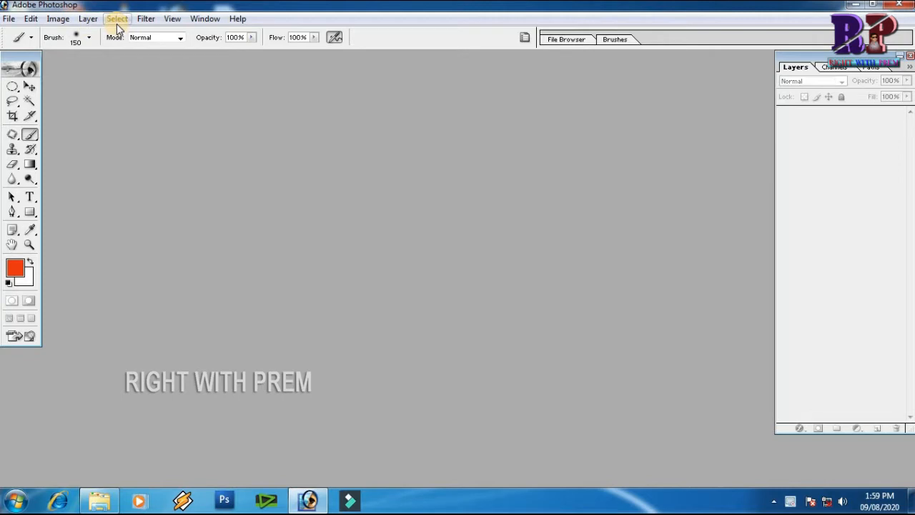
pyautogui.moveTo(29, 55); pyautogui.dragTo(33, 74)
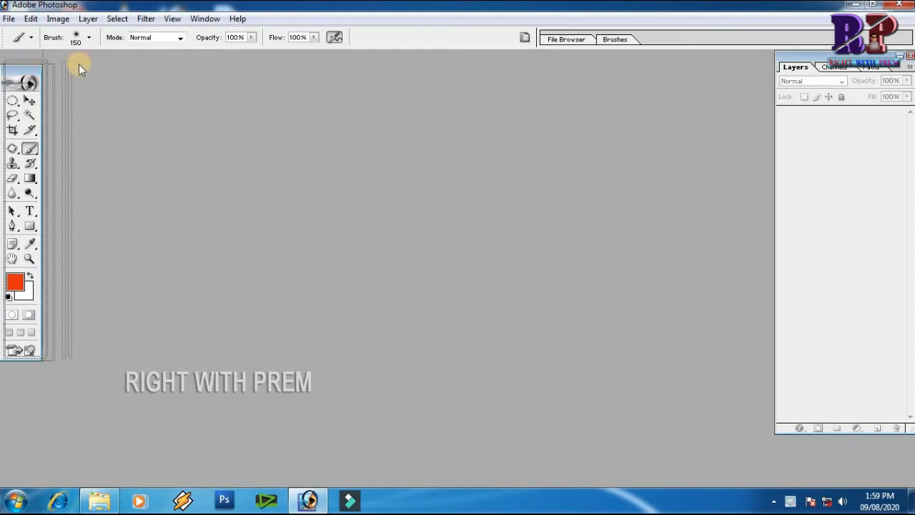
pyautogui.click(147, 20)
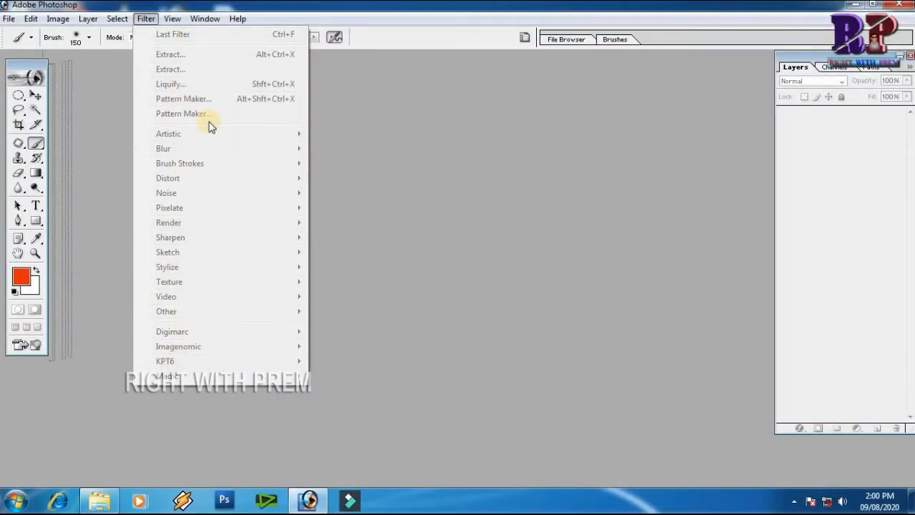
pyautogui.click(437, 179)
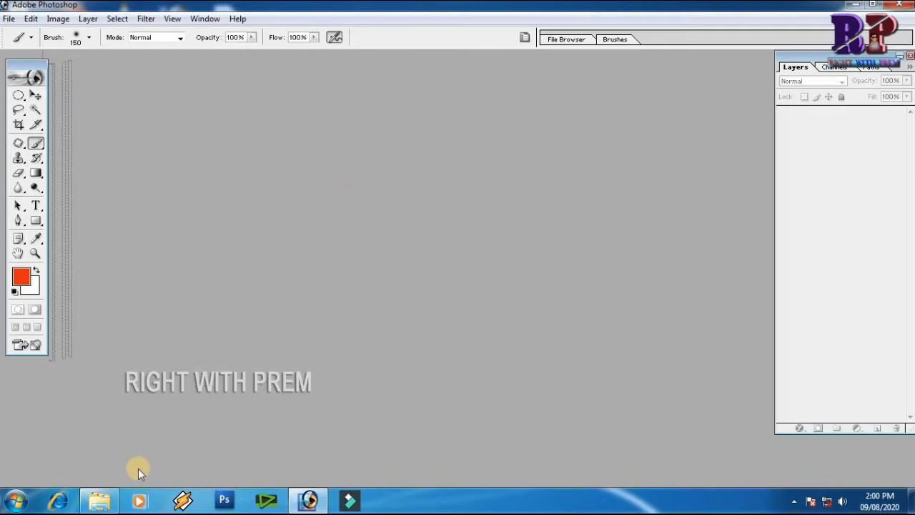
# Open the young-girl-531252_640 image from the hair folder in Photoshop.
pyautogui.click(104, 494)
pyautogui.click(242, 443)
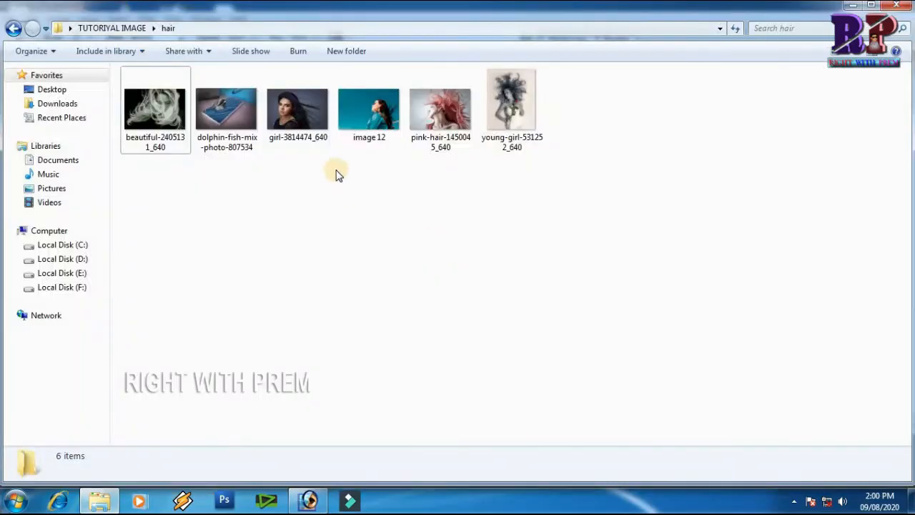
pyautogui.moveTo(499, 122); pyautogui.dragTo(572, 254)
pyautogui.click(322, 62)
# Try applying a Motion Blur to the photo, reapply it, and undo the blur.
pyautogui.click(162, 20)
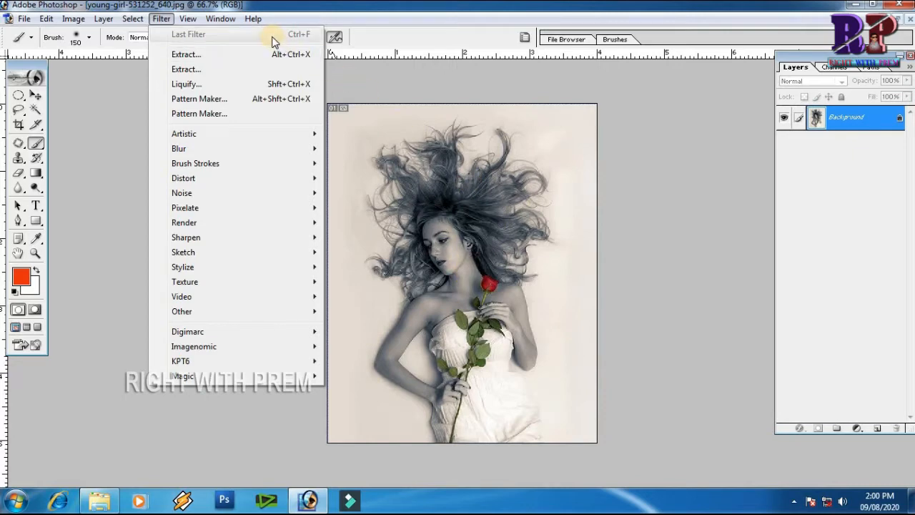
pyautogui.moveTo(259, 150)
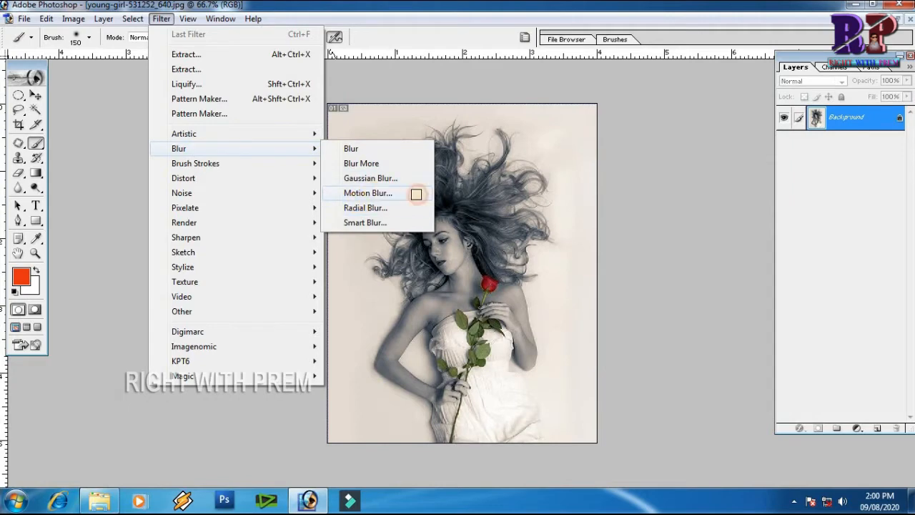
pyautogui.click(416, 194)
pyautogui.click(708, 203)
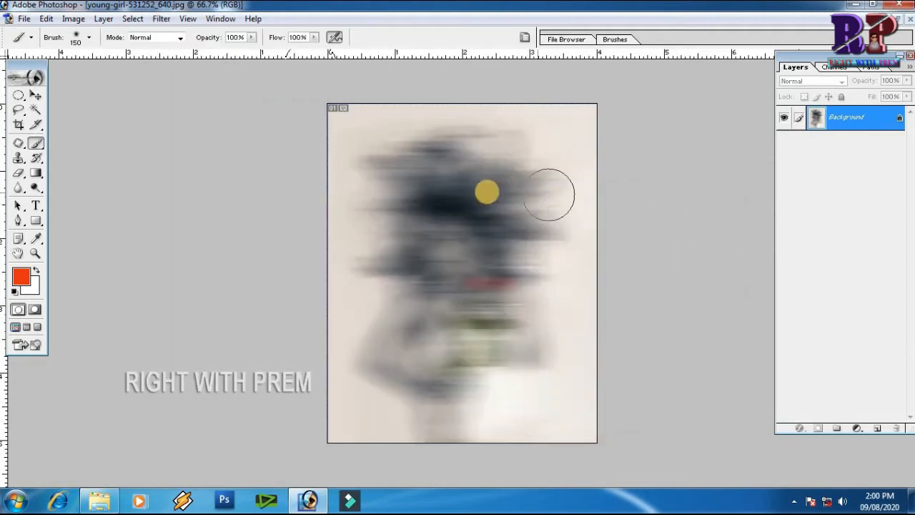
pyautogui.click(163, 20)
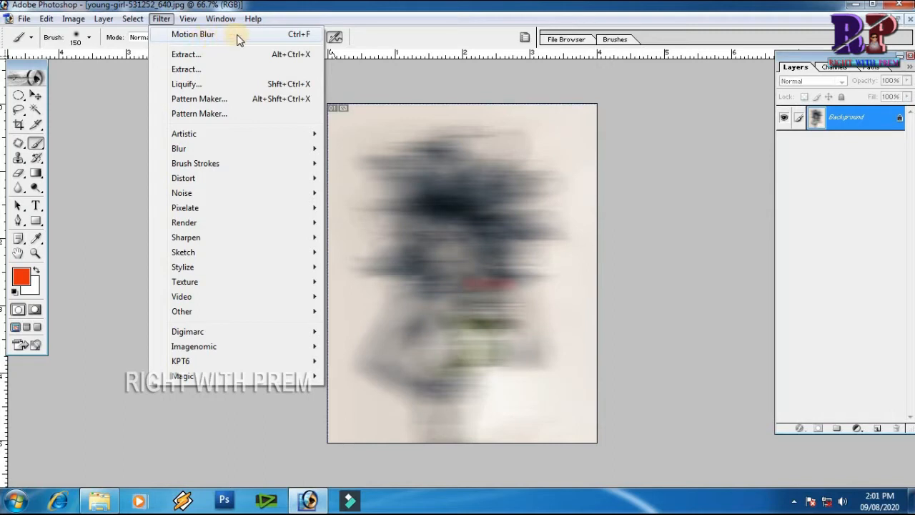
pyautogui.click(479, 189)
pyautogui.click(162, 19)
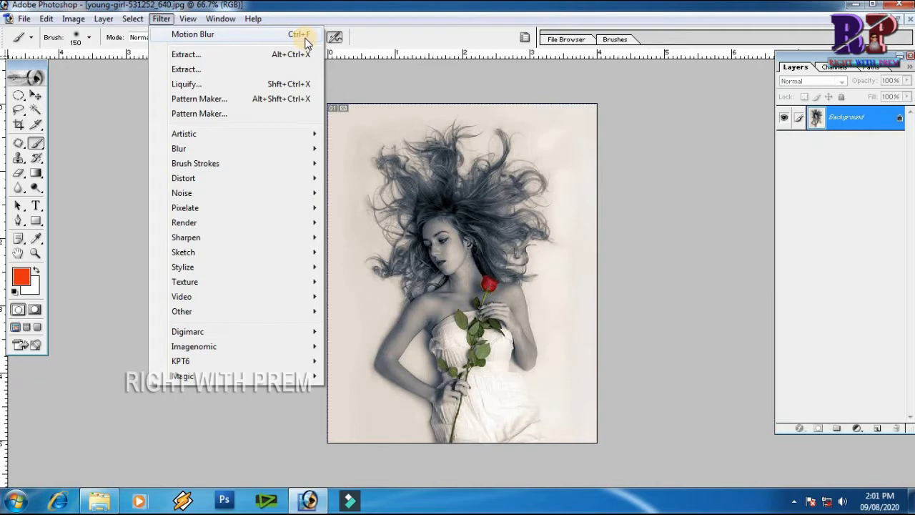
pyautogui.click(303, 36)
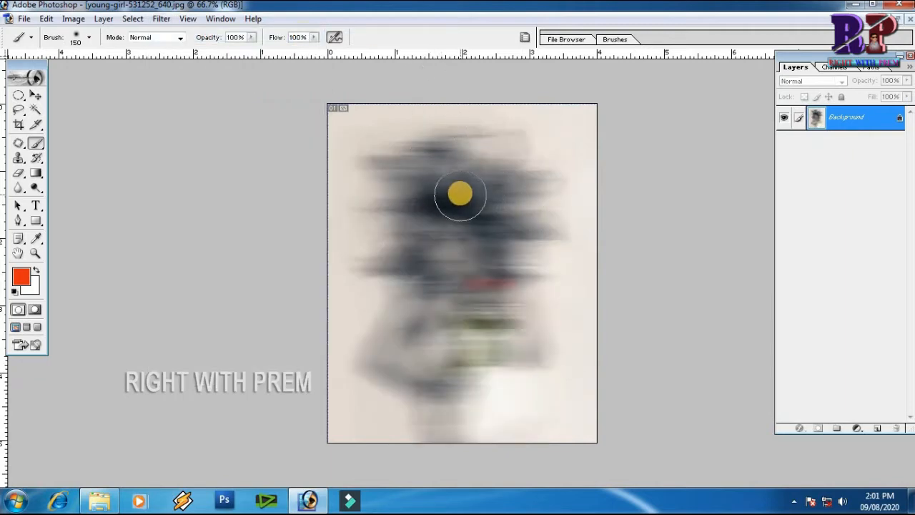
pyautogui.hotkey('ctrl', 'z')
# Open the Extract filter and choose the Edge Highlighter tool.
pyautogui.click(160, 20)
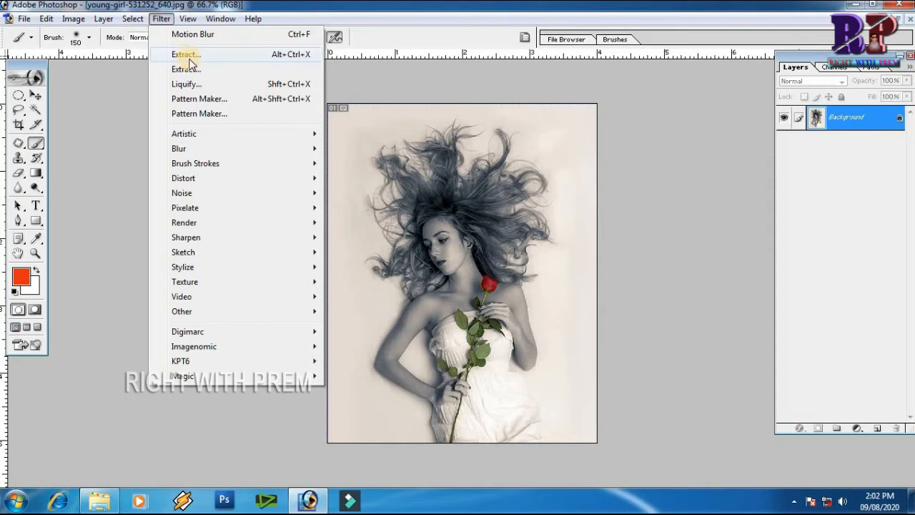
pyautogui.click(186, 56)
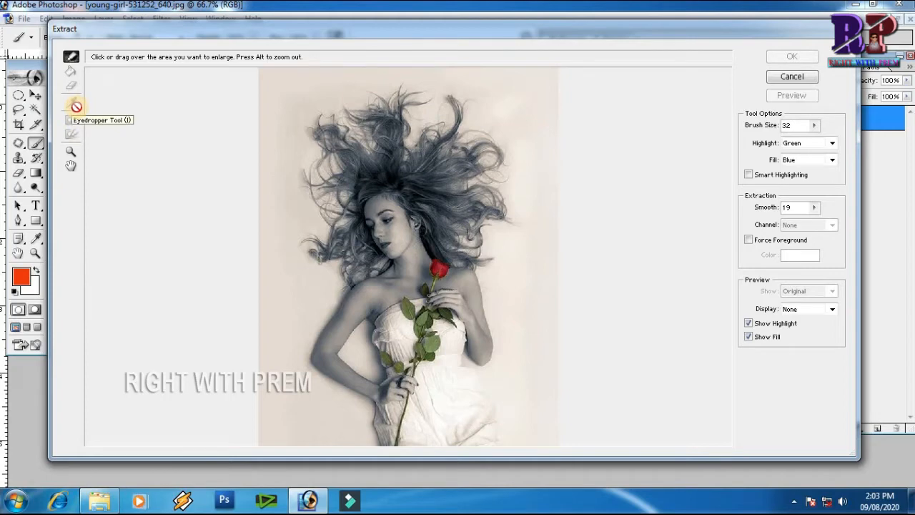
pyautogui.click(71, 58)
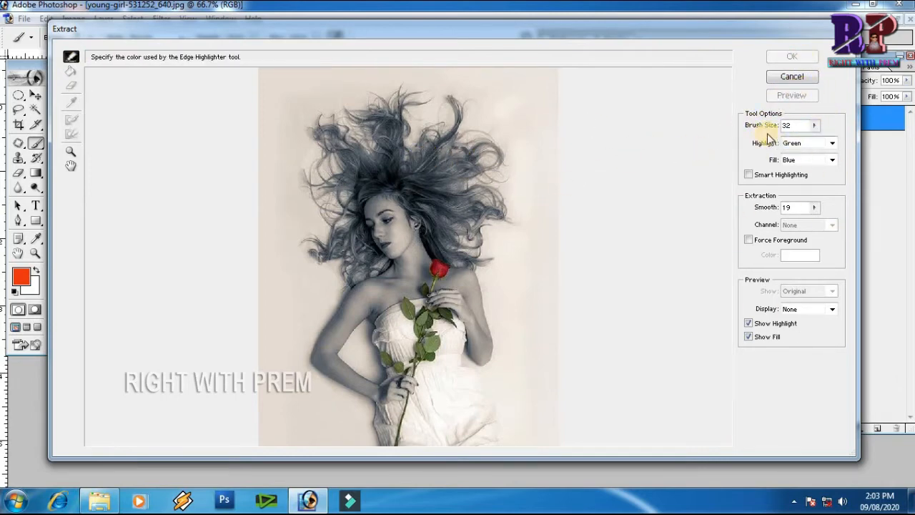
# Set the highlighter brush size to 812, paint one stroke, and undo it.
pyautogui.click(815, 127)
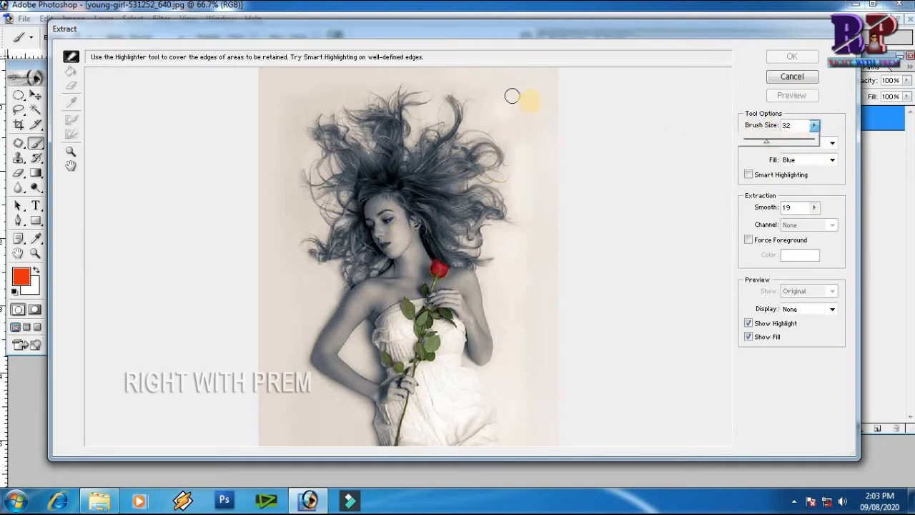
pyautogui.moveTo(766, 142); pyautogui.dragTo(805, 145)
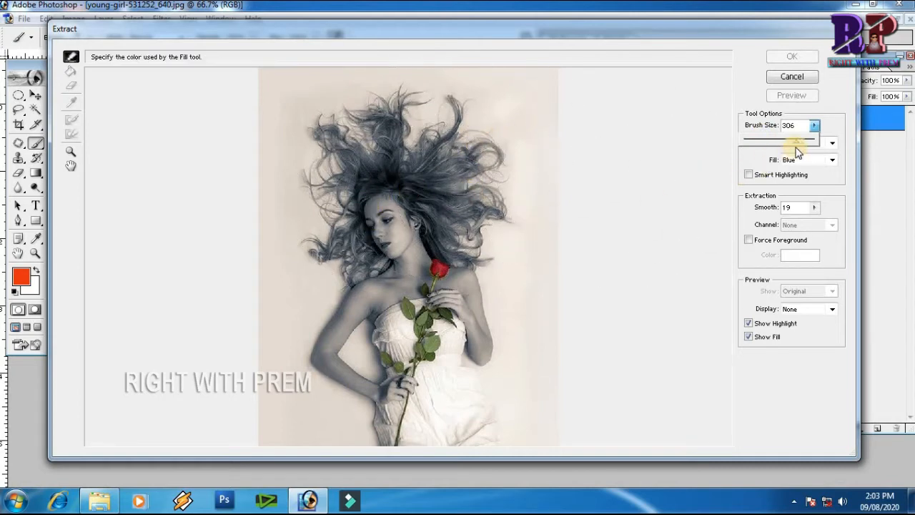
pyautogui.moveTo(799, 141)
pyautogui.mouseDown()
pyautogui.moveTo(758, 145)
pyautogui.moveTo(812, 151)
pyautogui.mouseUp()
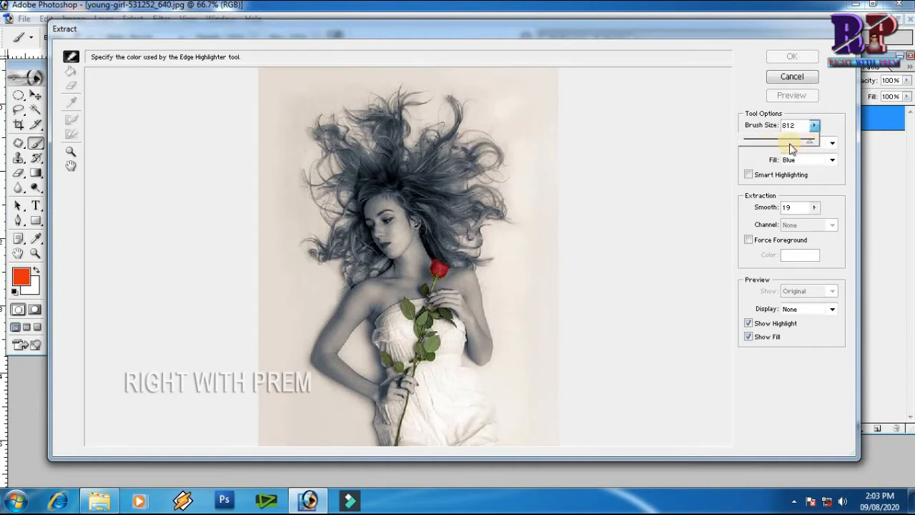
pyautogui.click(708, 129)
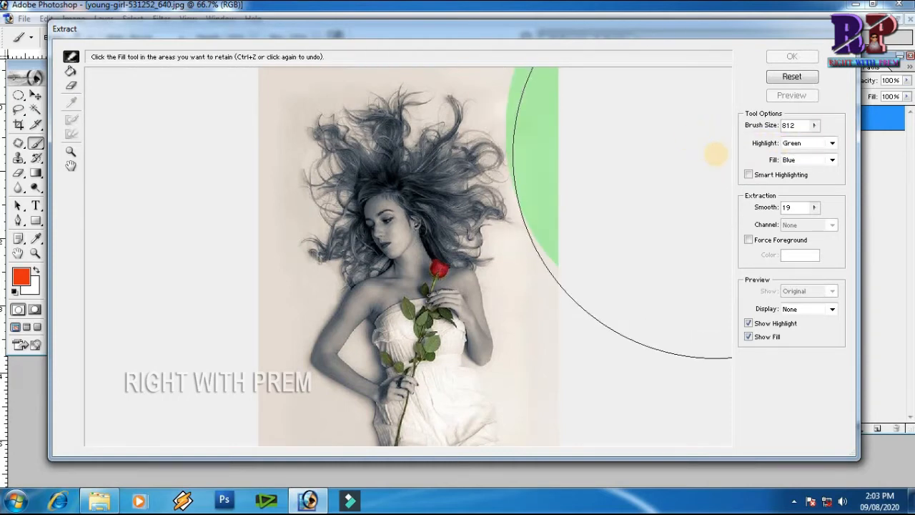
pyautogui.hotkey('ctrl', 'z')
# Set the brush size to 125 and, zoomed in, highlight the top and right edges of the hair.
pyautogui.moveTo(818, 131)
pyautogui.mouseDown()
pyautogui.moveTo(773, 143)
pyautogui.moveTo(786, 144)
pyautogui.mouseUp()
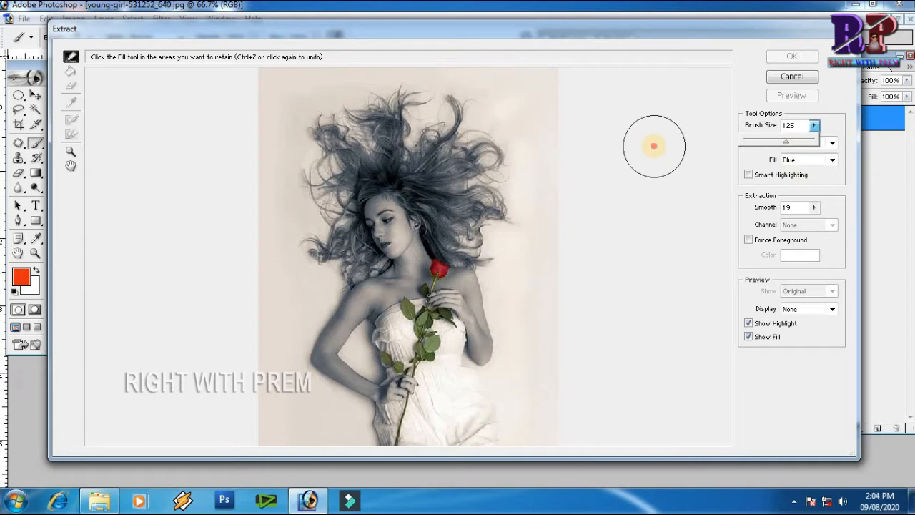
pyautogui.click(425, 208)
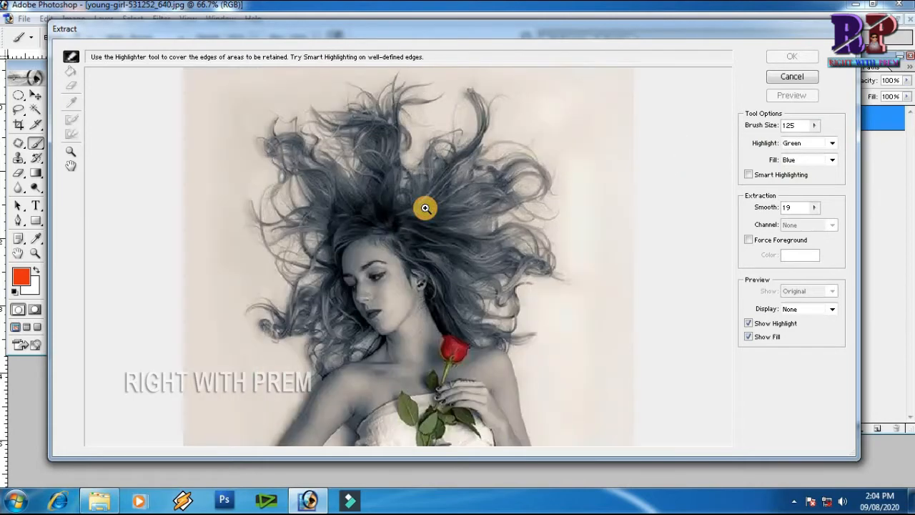
pyautogui.click(425, 208)
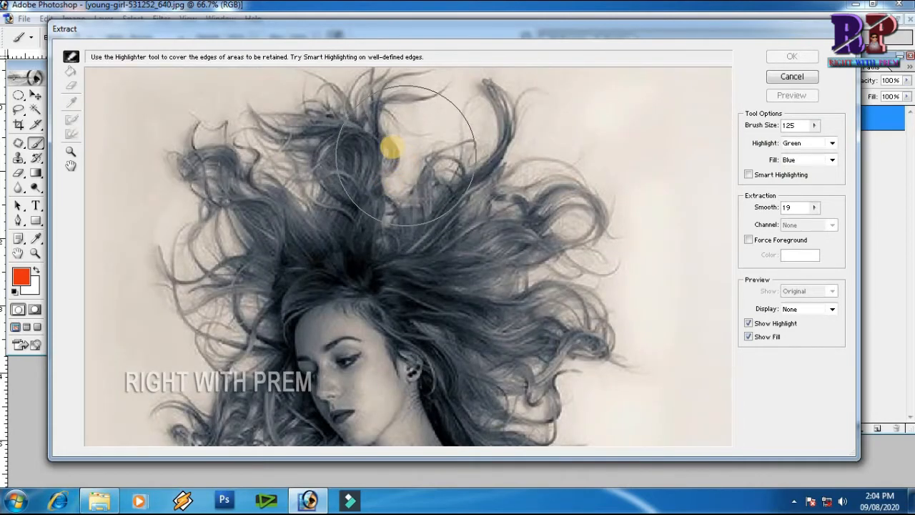
pyautogui.moveTo(377, 137)
pyautogui.mouseDown()
pyautogui.moveTo(504, 136)
pyautogui.moveTo(545, 168)
pyautogui.mouseUp()
pyautogui.moveTo(569, 205); pyautogui.dragTo(583, 293)
pyautogui.press('space')
pyautogui.moveTo(582, 327); pyautogui.dragTo(582, 158)
pyautogui.moveTo(581, 199)
pyautogui.mouseDown()
pyautogui.moveTo(569, 233)
pyautogui.moveTo(610, 296)
pyautogui.mouseUp()
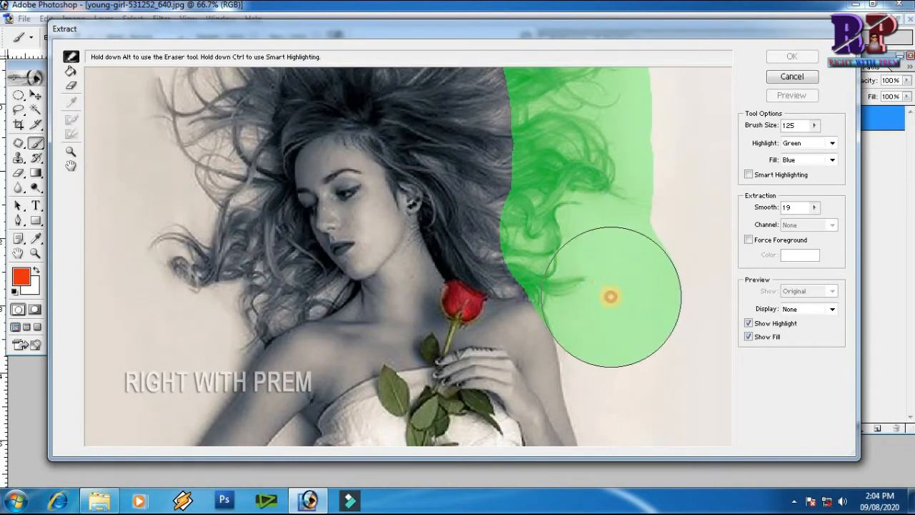
# Highlight the left side of the flowing hair with the Edge Highlighter.
pyautogui.press('space')
pyautogui.moveTo(267, 131); pyautogui.dragTo(295, 278)
pyautogui.moveTo(215, 250)
pyautogui.mouseDown()
pyautogui.moveTo(256, 155)
pyautogui.moveTo(275, 146)
pyautogui.moveTo(271, 198)
pyautogui.mouseUp()
pyautogui.press('space')
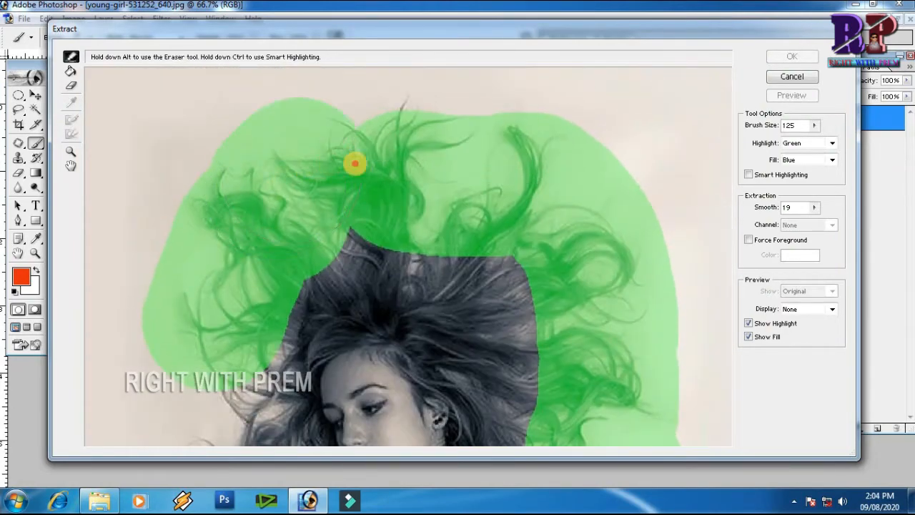
pyautogui.scroll(-5, 317, 167)
pyautogui.moveTo(219, 227)
pyautogui.mouseDown()
pyautogui.moveTo(217, 301)
pyautogui.moveTo(233, 337)
pyautogui.moveTo(231, 362)
pyautogui.moveTo(238, 356)
pyautogui.mouseUp()
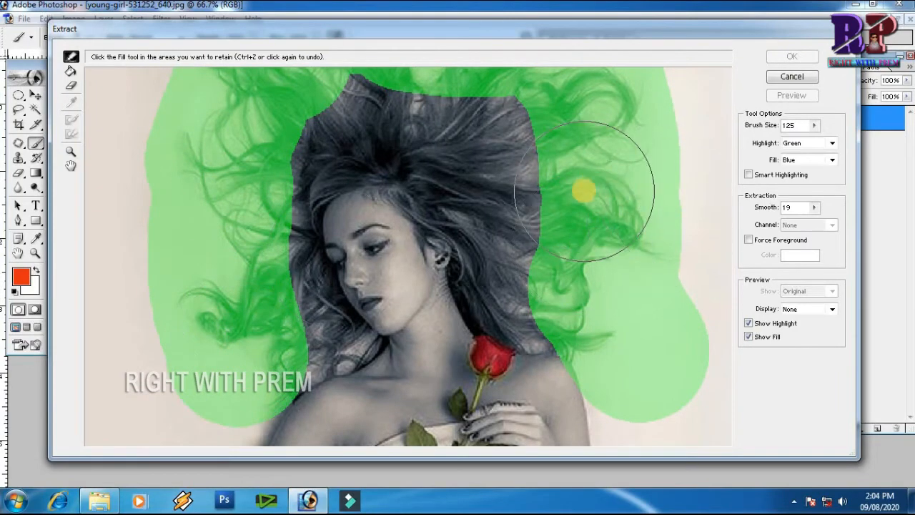
# Set the brush size to 28 and highlight the edges of the shoulders, arms and body down to the bottom.
pyautogui.hotkey('ctrl', '0')
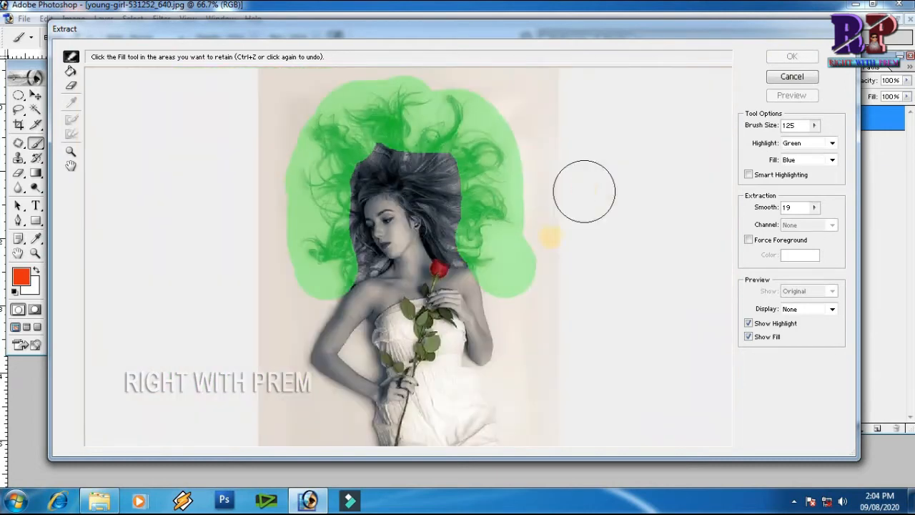
pyautogui.click(814, 125)
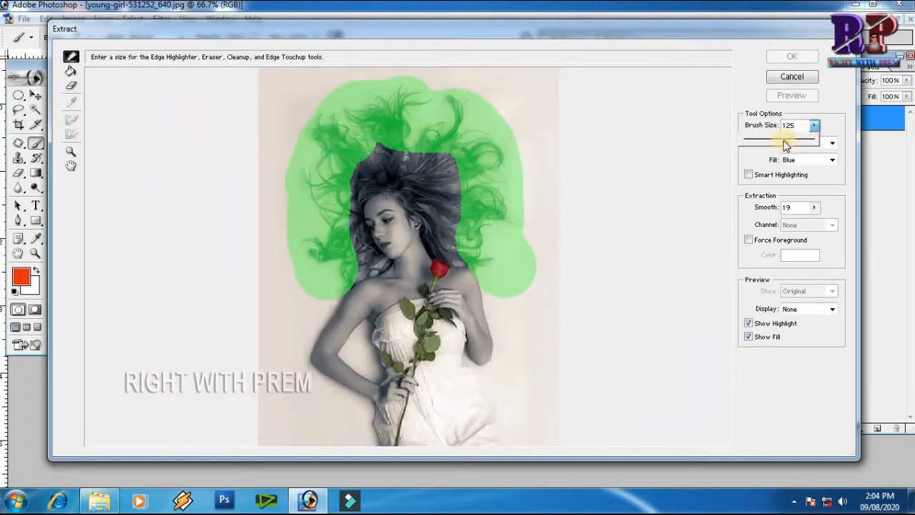
pyautogui.moveTo(769, 141); pyautogui.dragTo(764, 141)
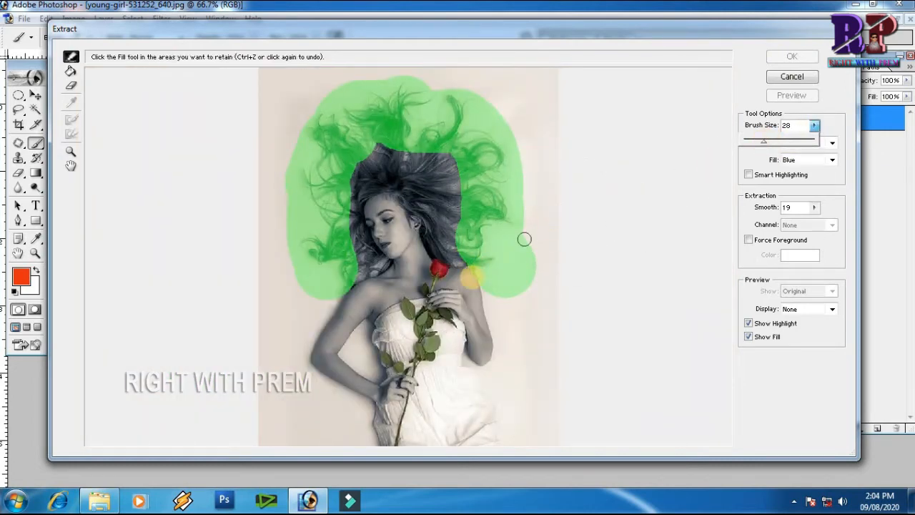
pyautogui.click(488, 290)
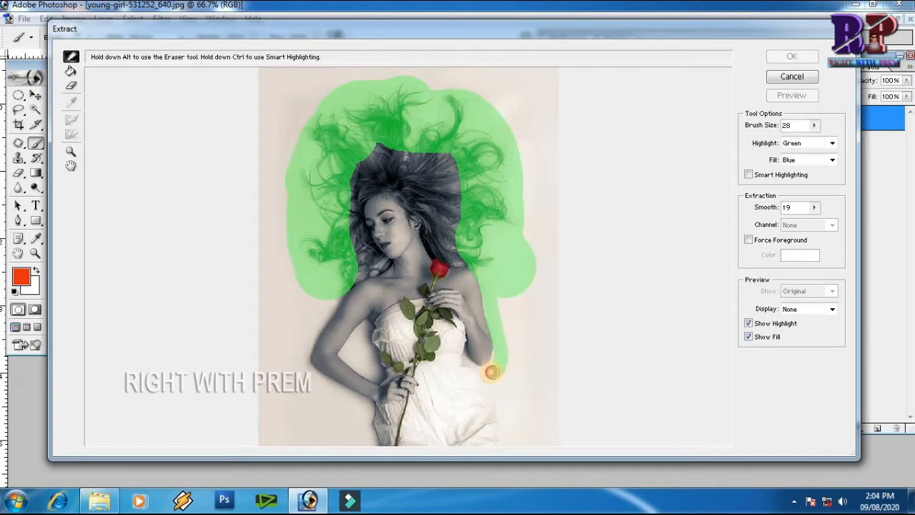
pyautogui.moveTo(497, 375); pyautogui.dragTo(505, 445)
pyautogui.moveTo(333, 299); pyautogui.dragTo(320, 318)
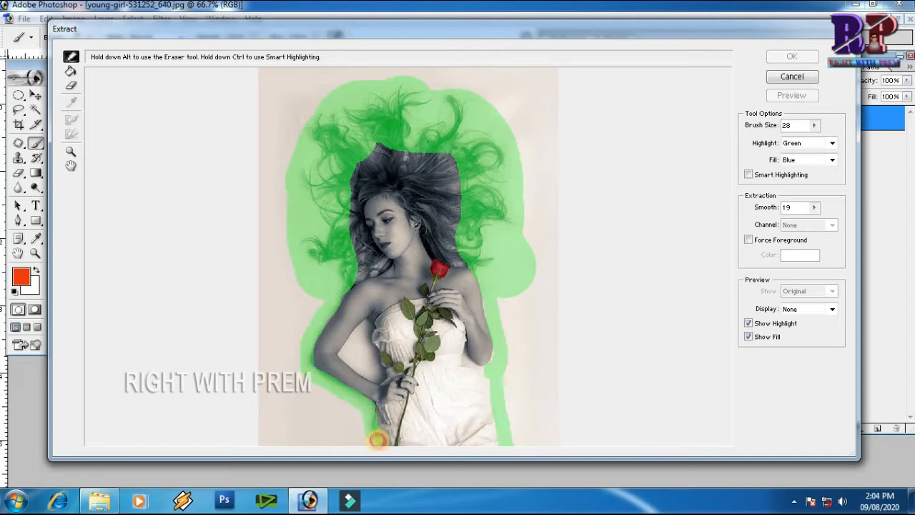
pyautogui.moveTo(293, 303); pyautogui.dragTo(432, 398)
# Zoom in closely and highlight the fine edge along the shoulder and hair boundary.
pyautogui.click(404, 289)
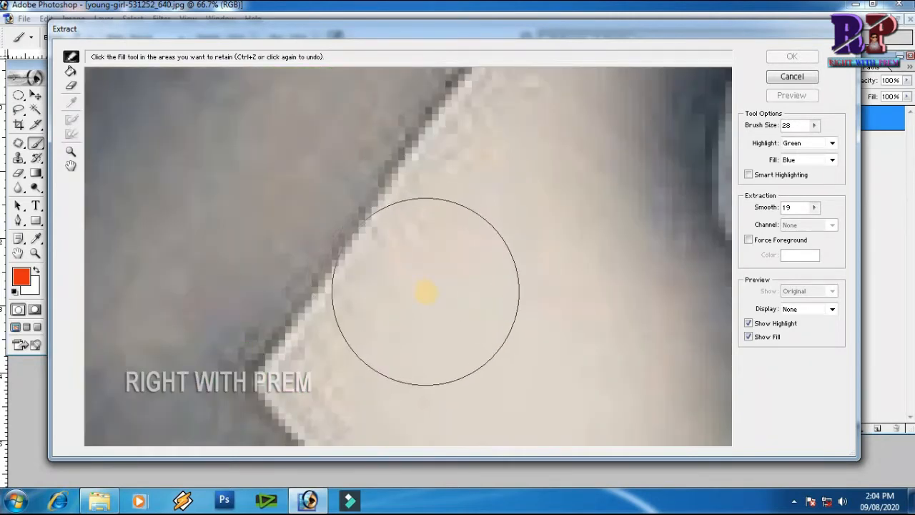
pyautogui.click(439, 268)
pyautogui.moveTo(439, 268)
pyautogui.mouseDown()
pyautogui.moveTo(505, 178)
pyautogui.moveTo(556, 141)
pyautogui.moveTo(466, 323)
pyautogui.moveTo(459, 308)
pyautogui.moveTo(450, 316)
pyautogui.moveTo(459, 299)
pyautogui.moveTo(433, 340)
pyautogui.moveTo(448, 307)
pyautogui.moveTo(533, 209)
pyautogui.moveTo(556, 206)
pyautogui.moveTo(536, 247)
pyautogui.mouseUp()
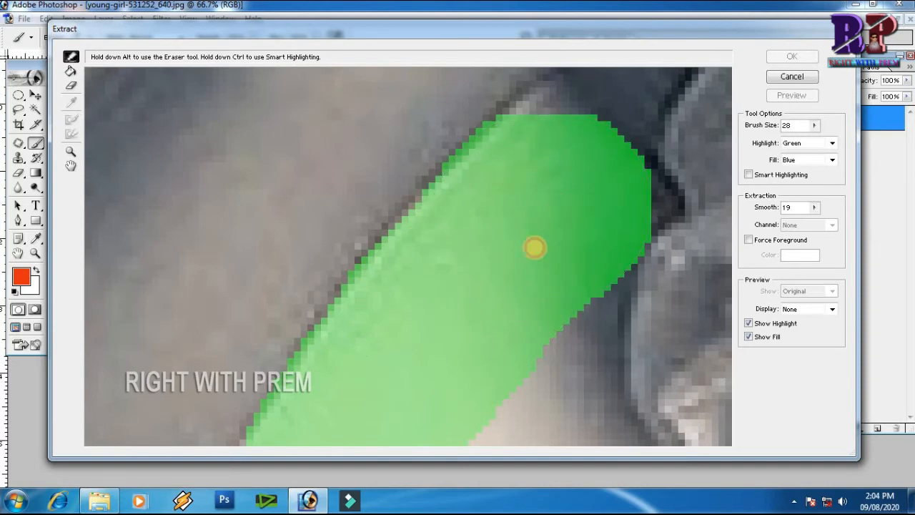
pyautogui.moveTo(532, 285); pyautogui.dragTo(531, 293)
pyautogui.moveTo(530, 311); pyautogui.dragTo(482, 165)
pyautogui.moveTo(494, 225)
pyautogui.mouseDown()
pyautogui.moveTo(499, 280)
pyautogui.moveTo(454, 184)
pyautogui.mouseUp()
pyautogui.moveTo(468, 215); pyautogui.dragTo(523, 303)
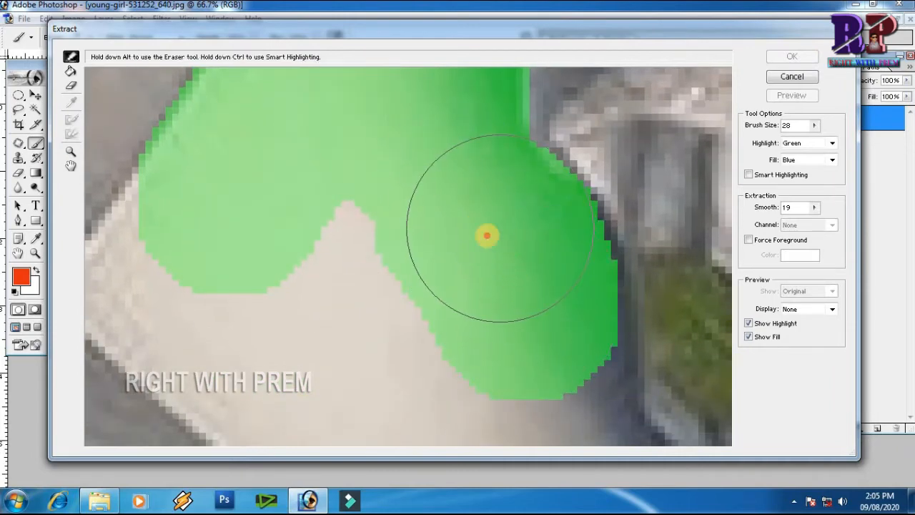
pyautogui.moveTo(435, 216); pyautogui.dragTo(496, 127)
pyautogui.moveTo(410, 174)
pyautogui.mouseDown()
pyautogui.moveTo(375, 217)
pyautogui.moveTo(350, 287)
pyautogui.mouseUp()
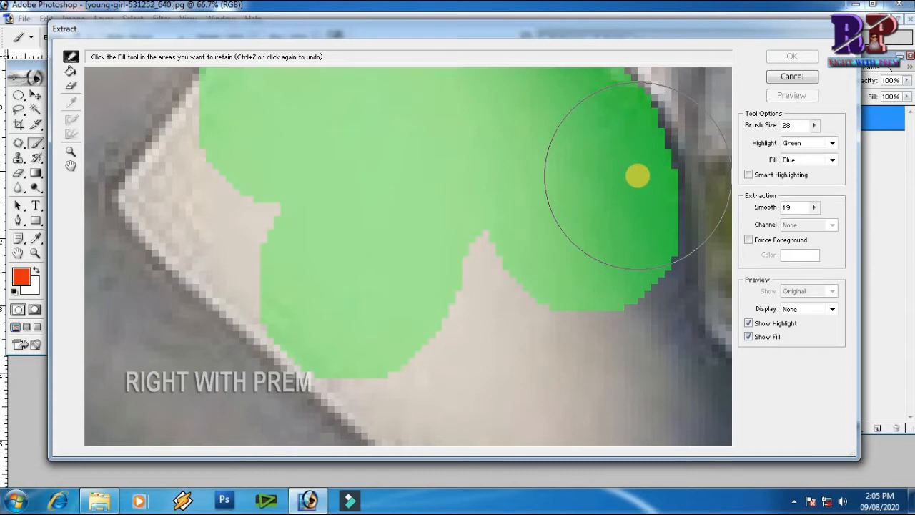
# Reduce the highlighter brush size to 14.
pyautogui.press('[')
pyautogui.press('[')
pyautogui.press('[')
pyautogui.press('[')
pyautogui.press('[')
pyautogui.press('[')
pyautogui.press('[')
pyautogui.press('[')
pyautogui.press('[')
pyautogui.press('[')
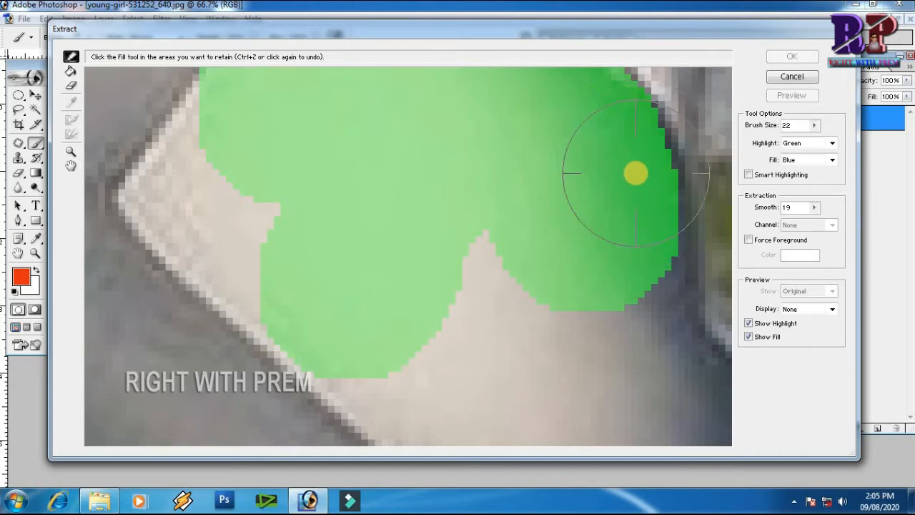
pyautogui.press('[')
pyautogui.press('[')
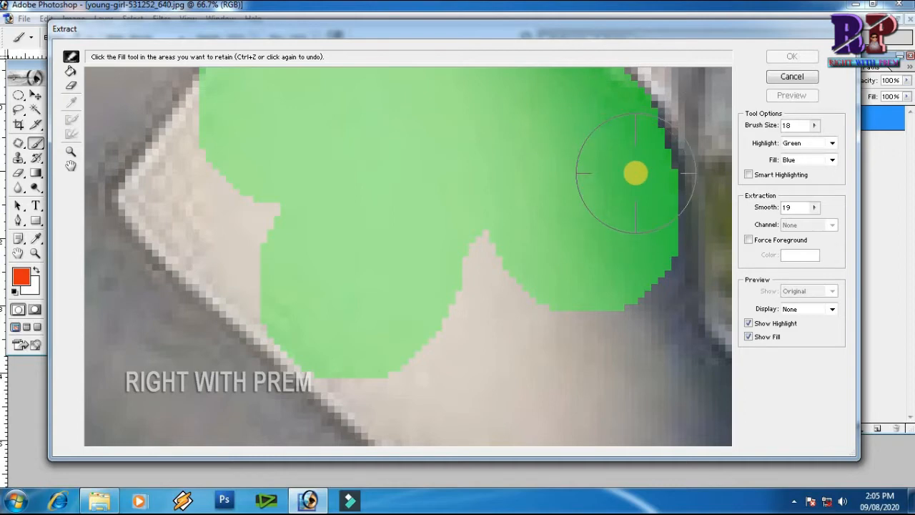
pyautogui.press('[')
pyautogui.press('[')
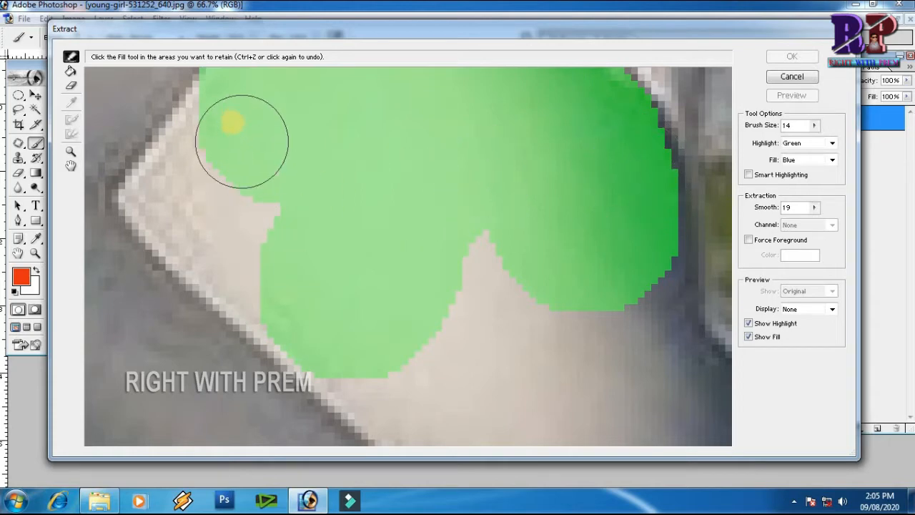
# Paint over the remaining gaps along the shoulder and hair boundary with the 14-size highlighter.
pyautogui.moveTo(225, 113)
pyautogui.mouseDown()
pyautogui.moveTo(155, 190)
pyautogui.moveTo(303, 331)
pyautogui.moveTo(257, 194)
pyautogui.mouseUp()
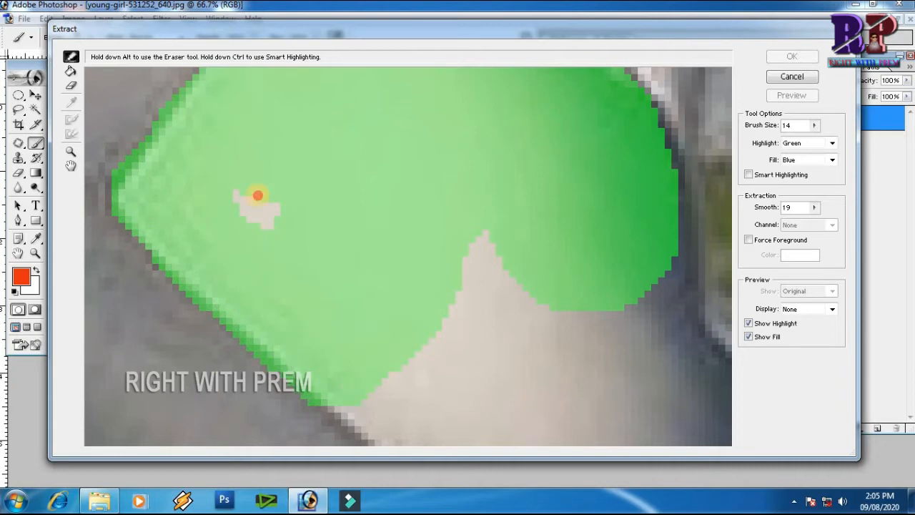
pyautogui.moveTo(418, 323)
pyautogui.mouseDown()
pyautogui.moveTo(324, 198)
pyautogui.moveTo(290, 90)
pyautogui.mouseUp()
pyautogui.moveTo(222, 136)
pyautogui.mouseDown()
pyautogui.moveTo(362, 250)
pyautogui.moveTo(497, 321)
pyautogui.moveTo(533, 324)
pyautogui.moveTo(592, 280)
pyautogui.moveTo(605, 237)
pyautogui.moveTo(598, 170)
pyautogui.mouseUp()
pyautogui.moveTo(608, 215)
pyautogui.mouseDown()
pyautogui.moveTo(613, 279)
pyautogui.moveTo(573, 250)
pyautogui.moveTo(532, 173)
pyautogui.moveTo(361, 122)
pyautogui.moveTo(365, 225)
pyautogui.moveTo(552, 333)
pyautogui.moveTo(404, 265)
pyautogui.mouseUp()
pyautogui.moveTo(520, 170); pyautogui.dragTo(505, 362)
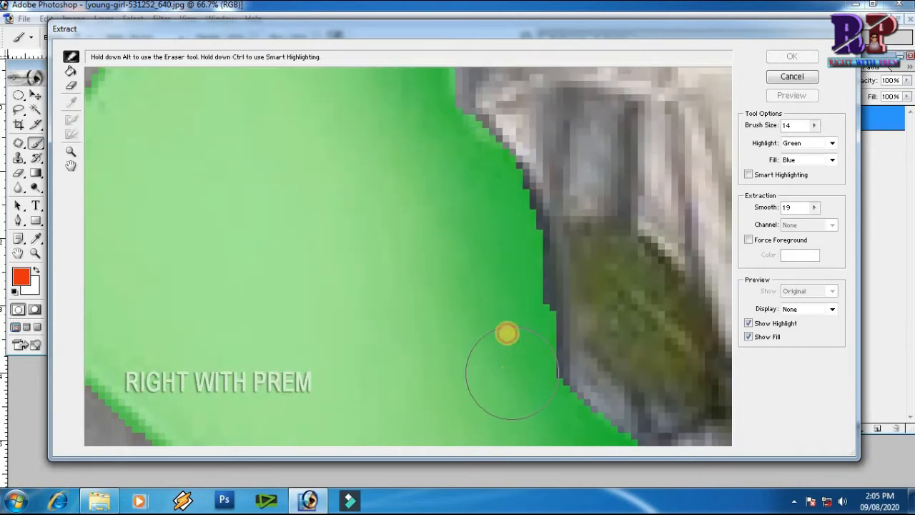
pyautogui.moveTo(505, 257)
pyautogui.mouseDown()
pyautogui.moveTo(470, 176)
pyautogui.moveTo(435, 127)
pyautogui.mouseUp()
pyautogui.moveTo(432, 146)
pyautogui.mouseDown()
pyautogui.moveTo(444, 298)
pyautogui.moveTo(452, 300)
pyautogui.moveTo(424, 212)
pyautogui.moveTo(420, 134)
pyautogui.mouseUp()
pyautogui.moveTo(411, 132); pyautogui.dragTo(396, 188)
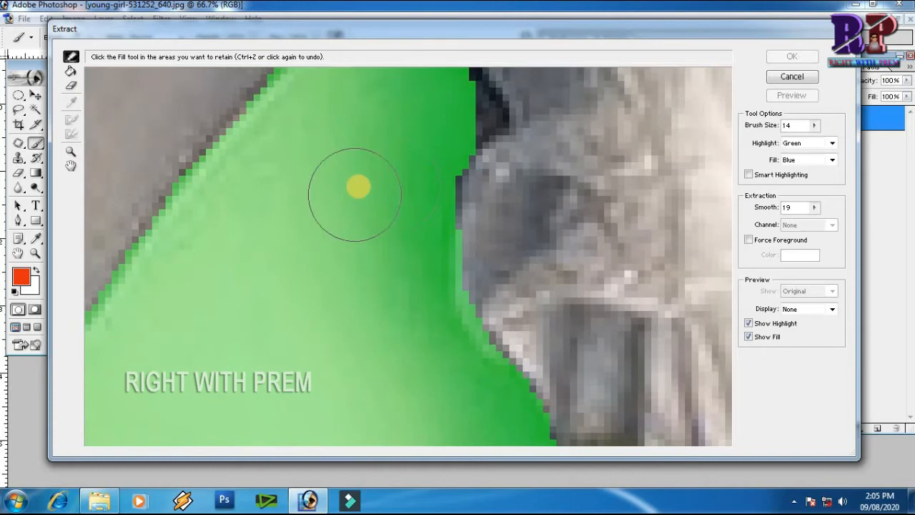
pyautogui.hotkey('ctrl', '-')
pyautogui.hotkey('ctrl', '-')
pyautogui.hotkey('ctrl', '-')
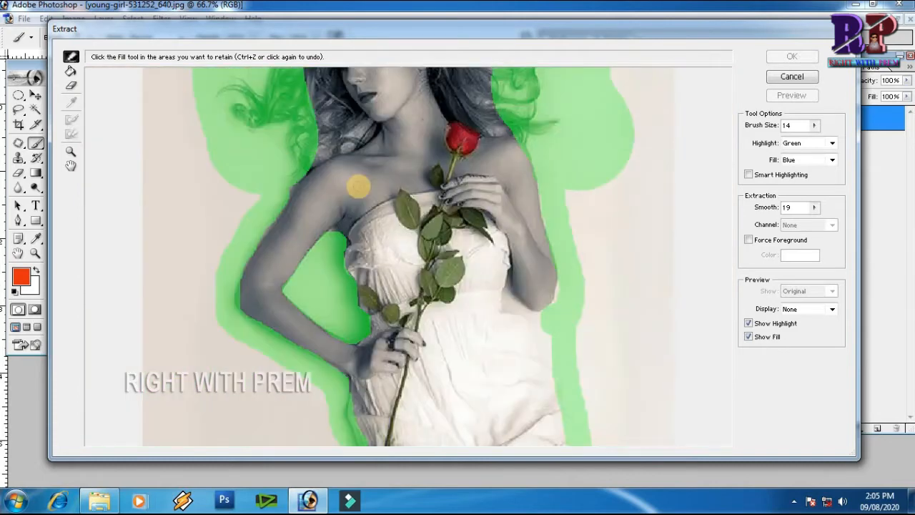
pyautogui.hotkey('ctrl', '-')
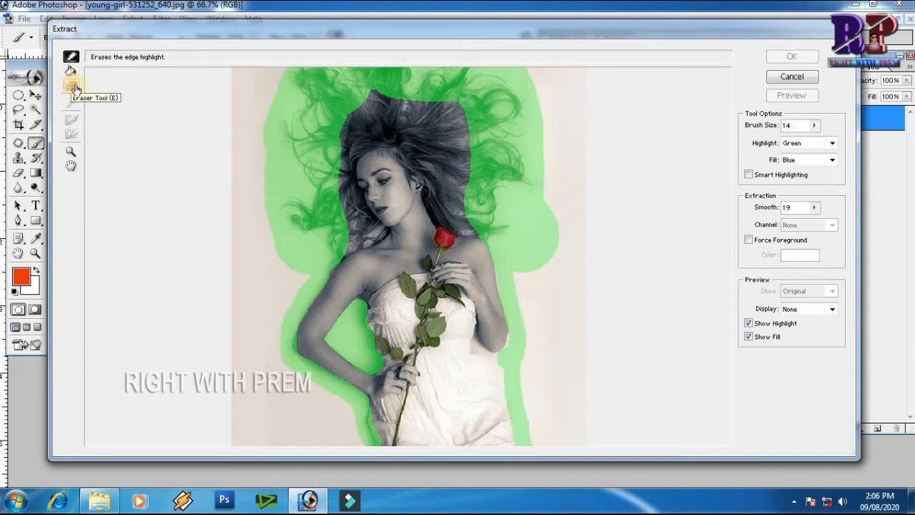
# Set the brush size to 42 and erase the excess highlight along the right side of the hair.
pyautogui.moveTo(346, 169); pyautogui.dragTo(348, 264)
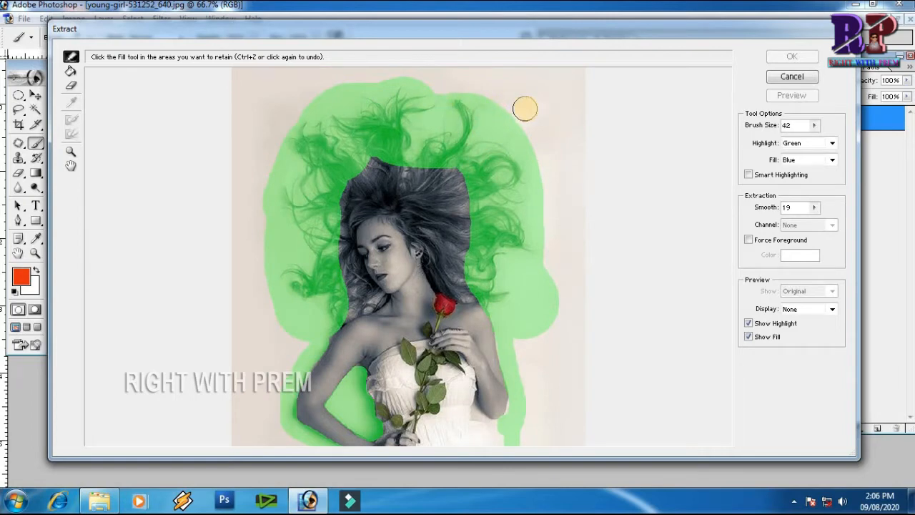
pyautogui.click(510, 114)
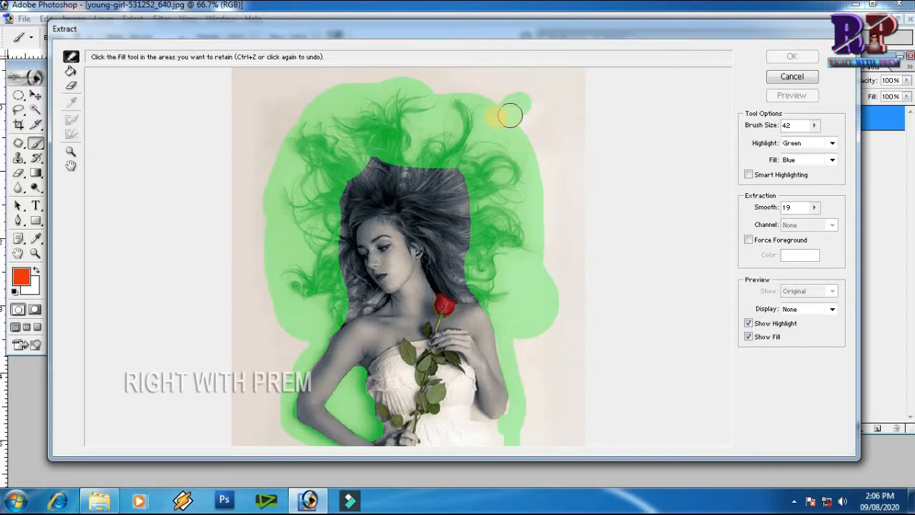
pyautogui.click(71, 84)
pyautogui.click(509, 107)
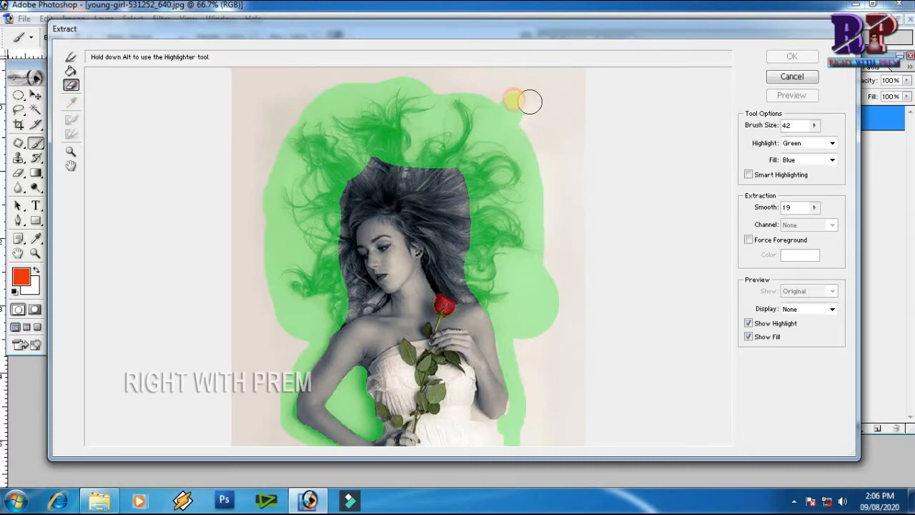
pyautogui.moveTo(532, 142)
pyautogui.mouseDown()
pyautogui.moveTo(547, 191)
pyautogui.moveTo(546, 234)
pyautogui.mouseUp()
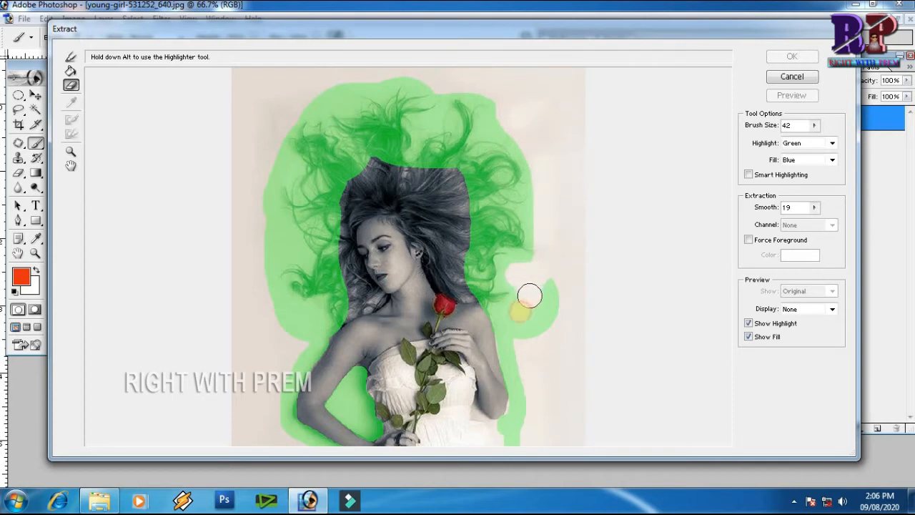
pyautogui.moveTo(546, 287); pyautogui.dragTo(537, 338)
pyautogui.click(503, 127)
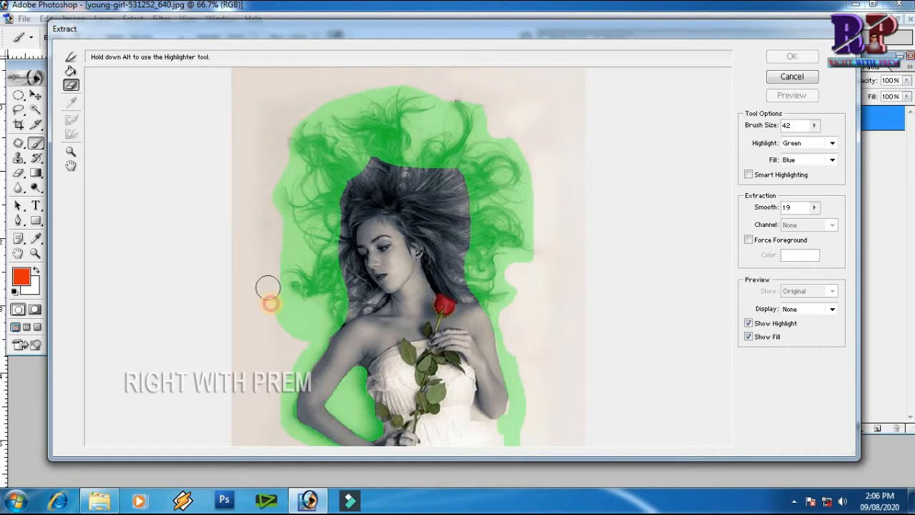
# Zoom in on the left arm, reduce the brush size to 7 and highlight the inner edge of the arm.
pyautogui.press('g')
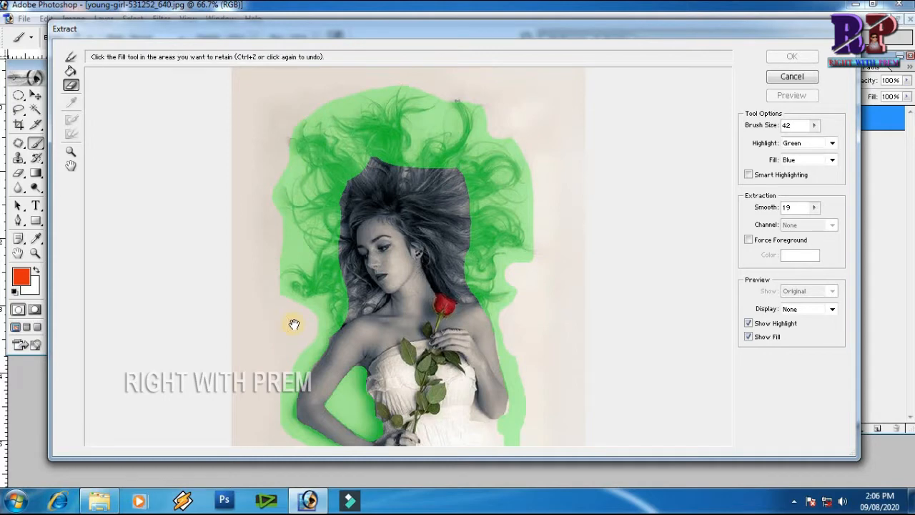
pyautogui.moveTo(293, 321); pyautogui.dragTo(337, 170)
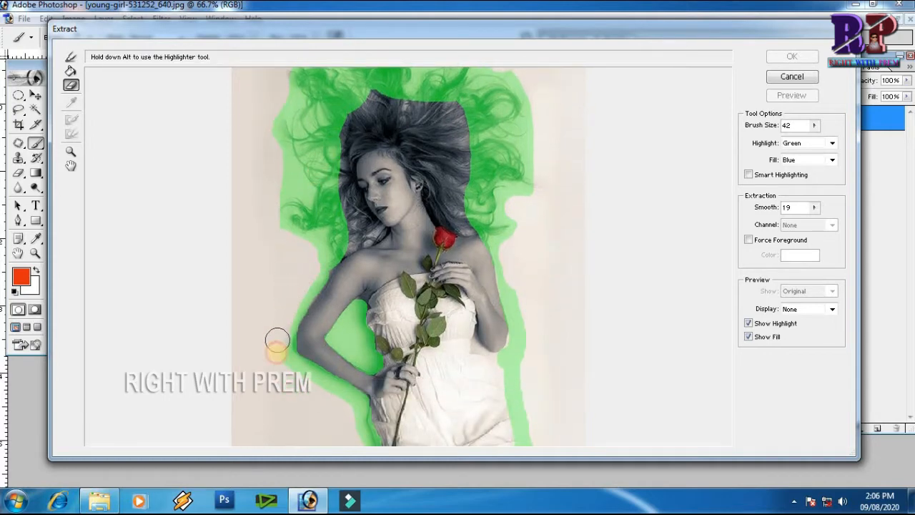
pyautogui.hotkey('ctrl', 'space')
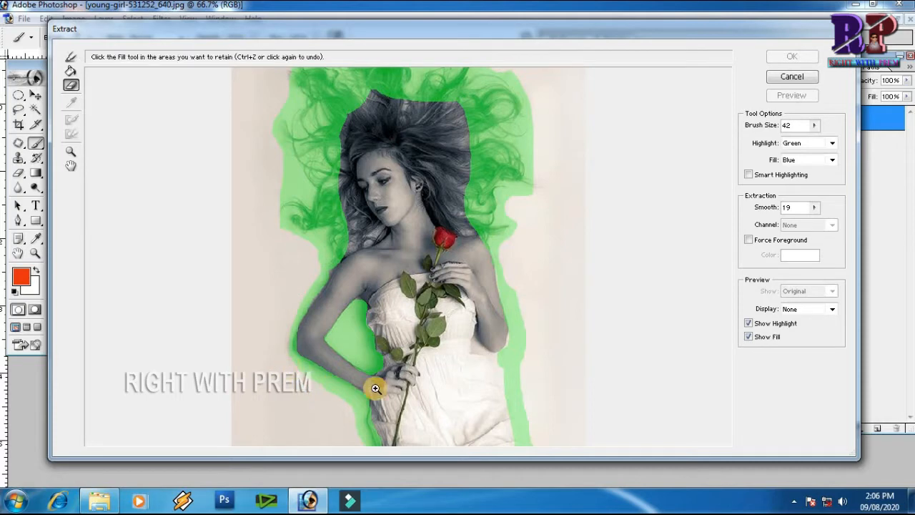
pyautogui.click(368, 310)
pyautogui.moveTo(374, 173)
pyautogui.mouseDown()
pyautogui.moveTo(388, 134)
pyautogui.moveTo(380, 152)
pyautogui.moveTo(399, 210)
pyautogui.mouseUp()
pyautogui.press('[')
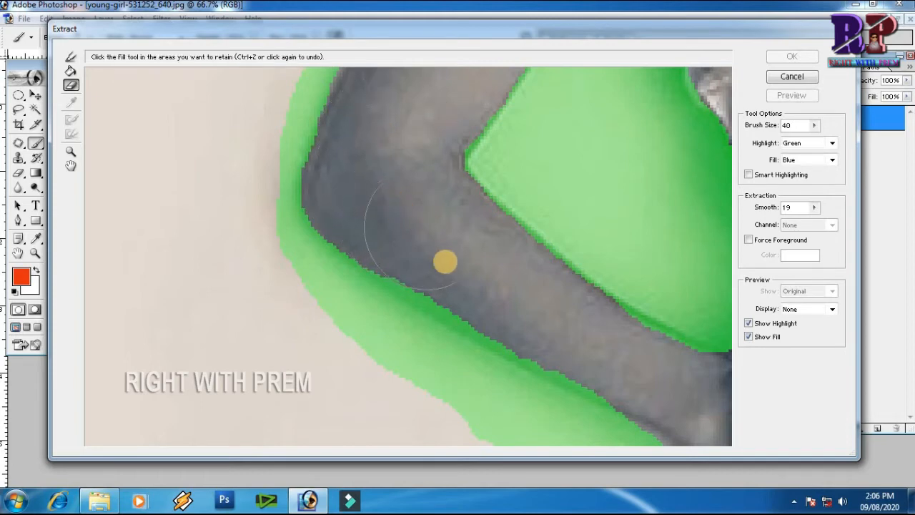
pyautogui.press('[')
pyautogui.press('[')
pyautogui.press('[')
pyautogui.press('[')
pyautogui.press('[')
pyautogui.press('[')
pyautogui.moveTo(533, 351)
pyautogui.mouseDown()
pyautogui.moveTo(381, 263)
pyautogui.moveTo(449, 317)
pyautogui.moveTo(631, 395)
pyautogui.mouseUp()
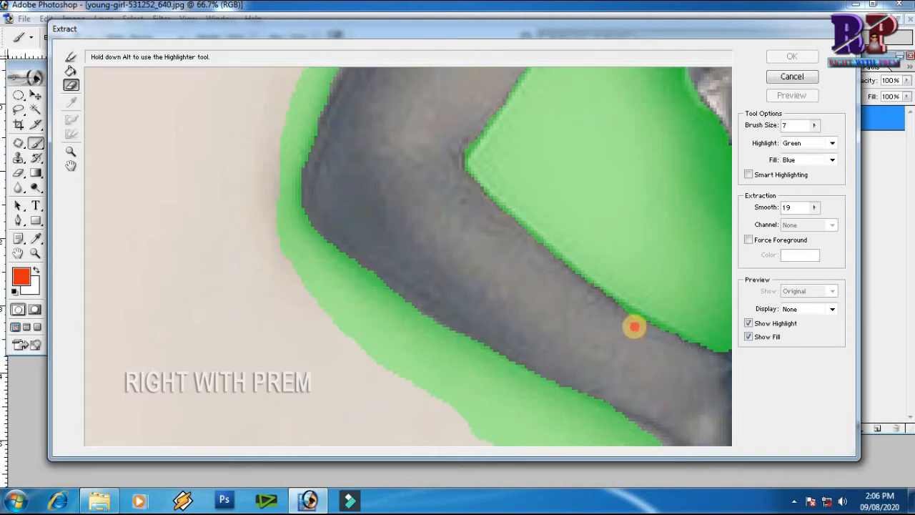
pyautogui.moveTo(614, 317); pyautogui.dragTo(563, 301)
# Fill the area inside the highlighted outline with the Fill tool.
pyautogui.hotkey('ctrl', '-')
pyautogui.hotkey('ctrl', '-')
pyautogui.hotkey('ctrl', '-')
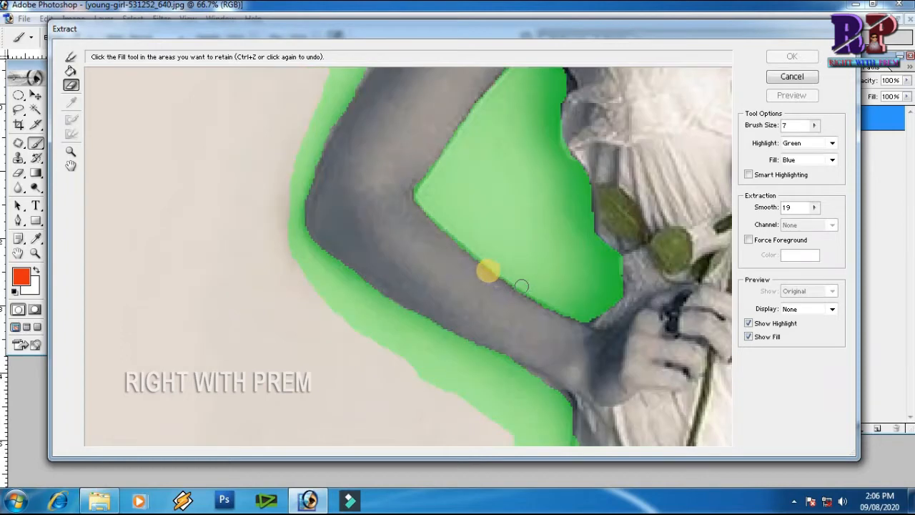
pyautogui.hotkey('ctrl', '-')
pyautogui.click(71, 73)
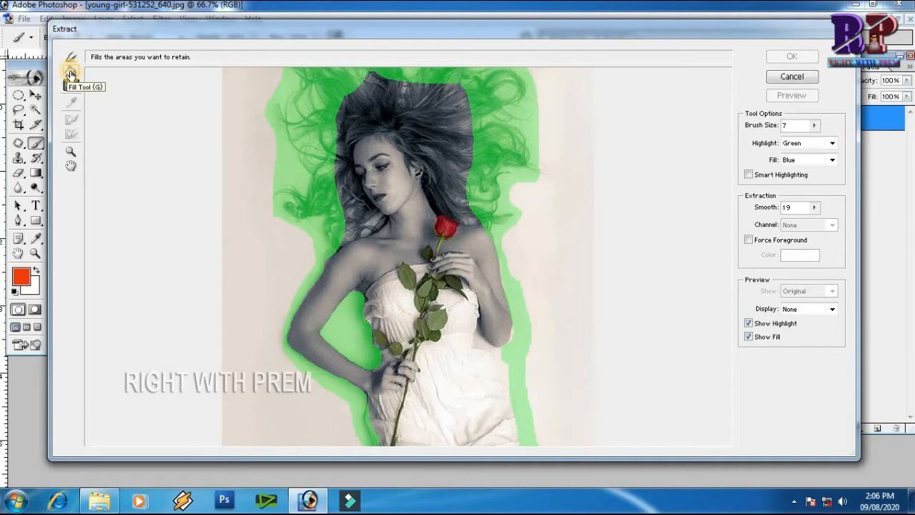
pyautogui.click(429, 390)
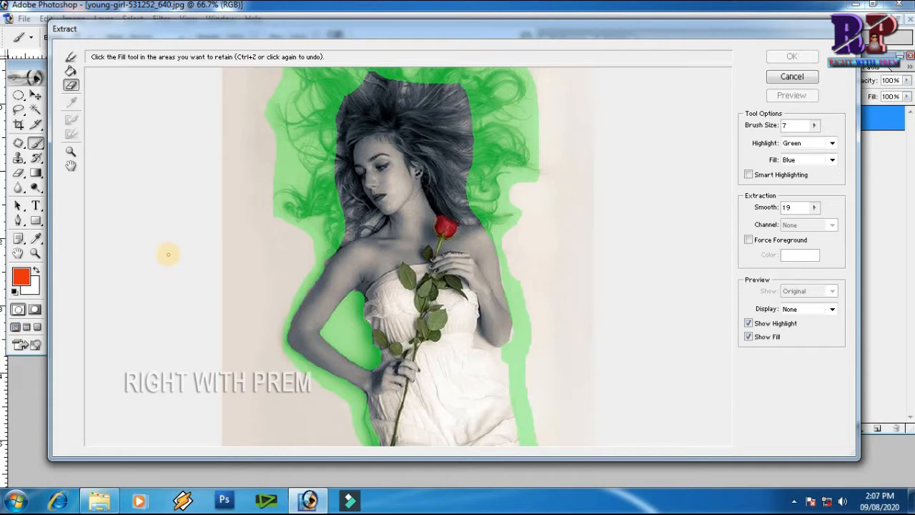
pyautogui.click(72, 74)
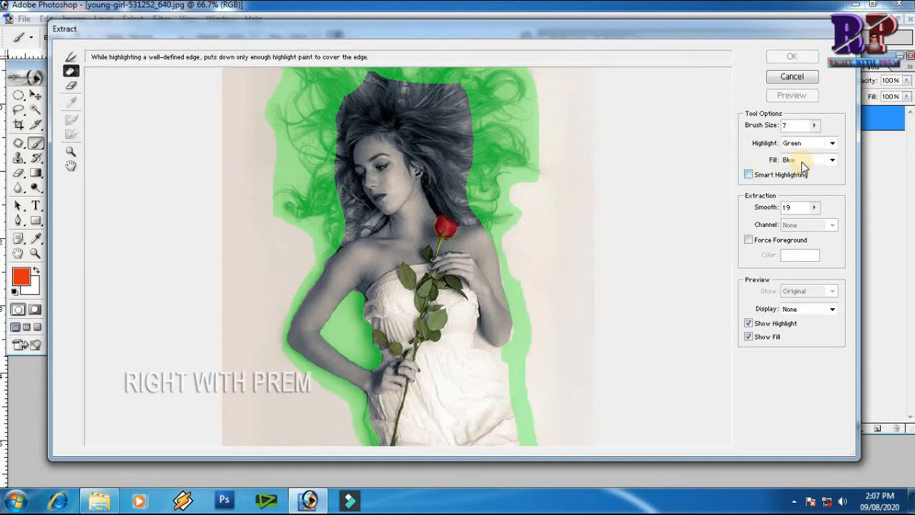
pyautogui.click(422, 168)
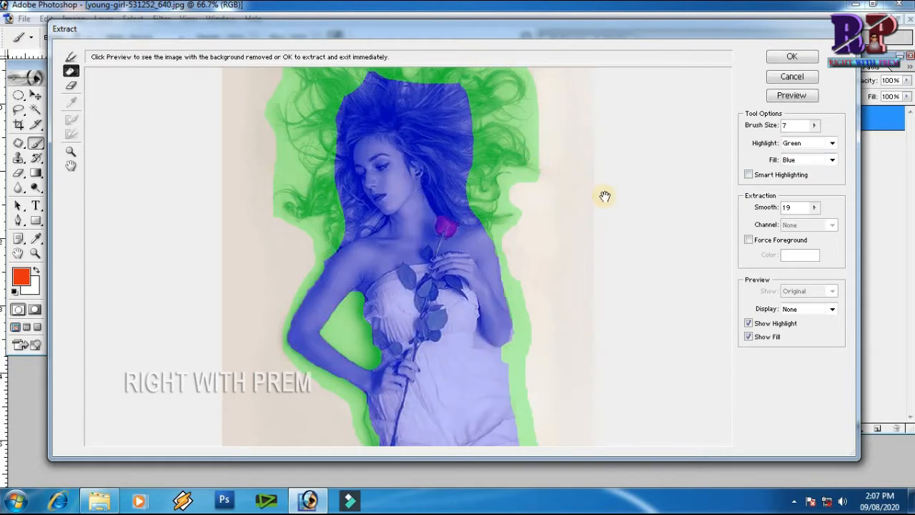
# Try Red, Blue and a custom yellow from the Color Picker as the highlight colour.
pyautogui.scroll(2, 625, 241)
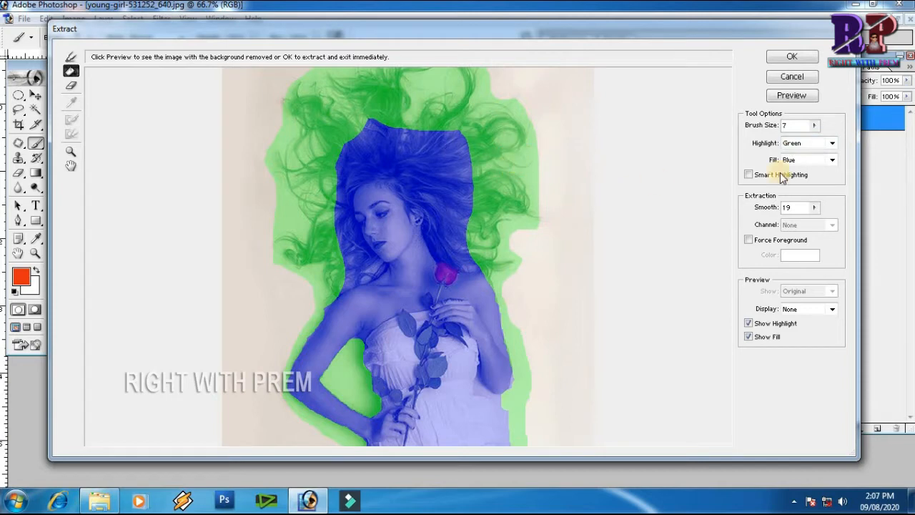
pyautogui.click(832, 143)
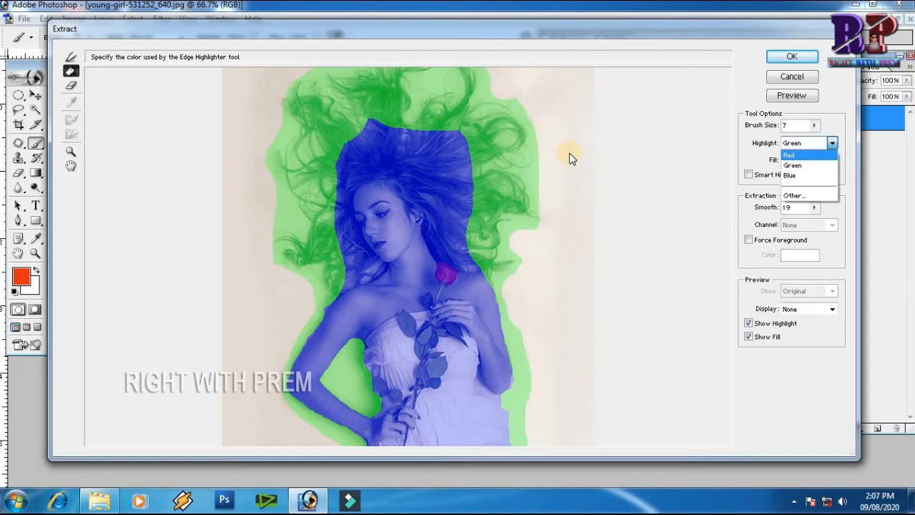
pyautogui.click(794, 157)
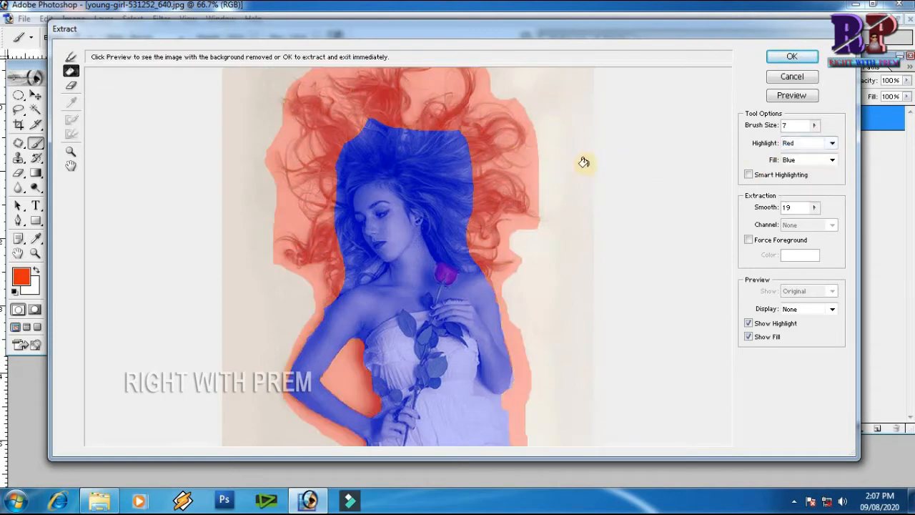
pyautogui.click(813, 146)
pyautogui.click(798, 176)
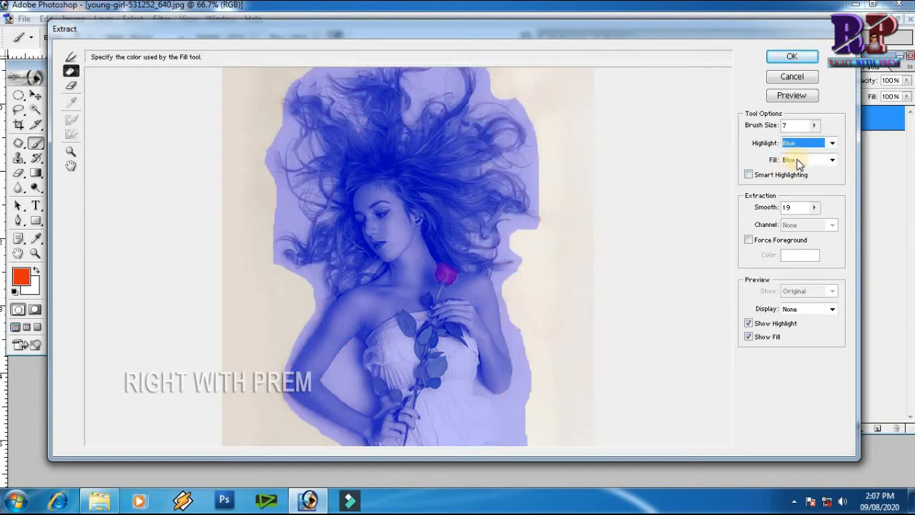
pyautogui.click(831, 145)
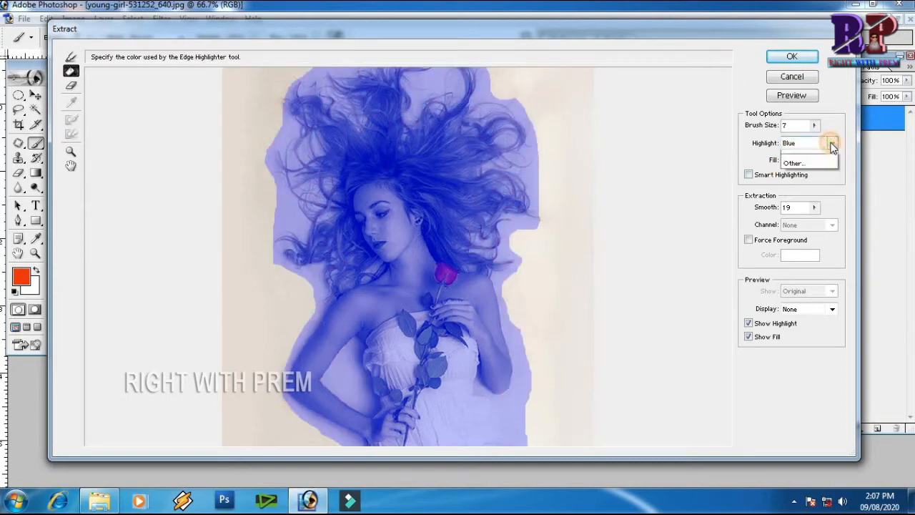
pyautogui.click(802, 196)
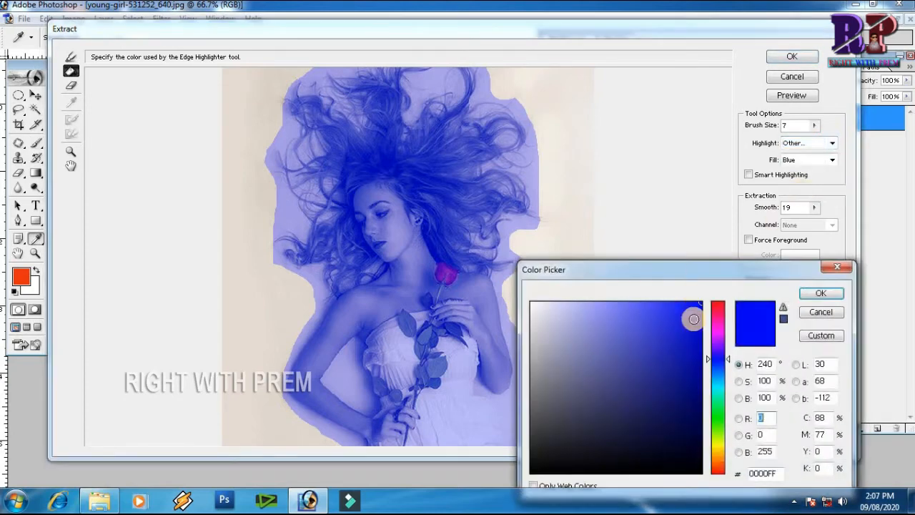
pyautogui.moveTo(718, 326); pyautogui.dragTo(717, 447)
pyautogui.click(823, 294)
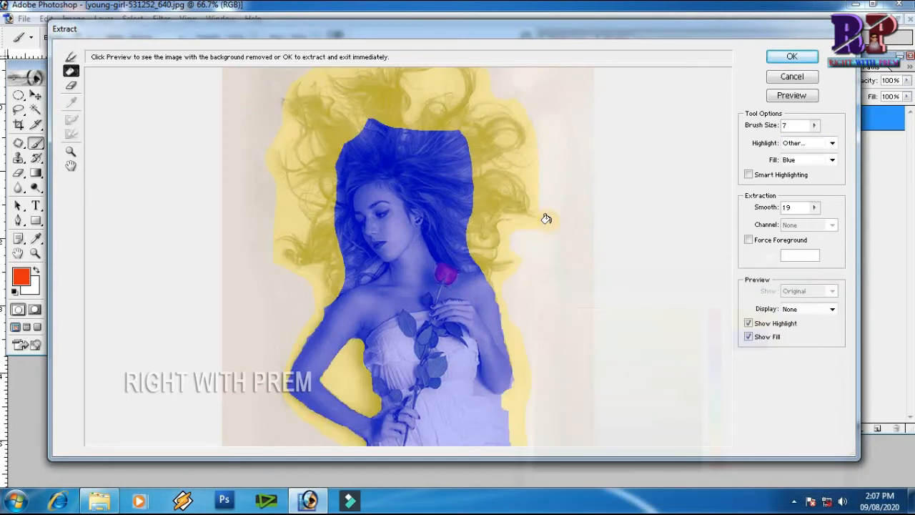
# Set the highlight colour to Red.
pyautogui.click(831, 144)
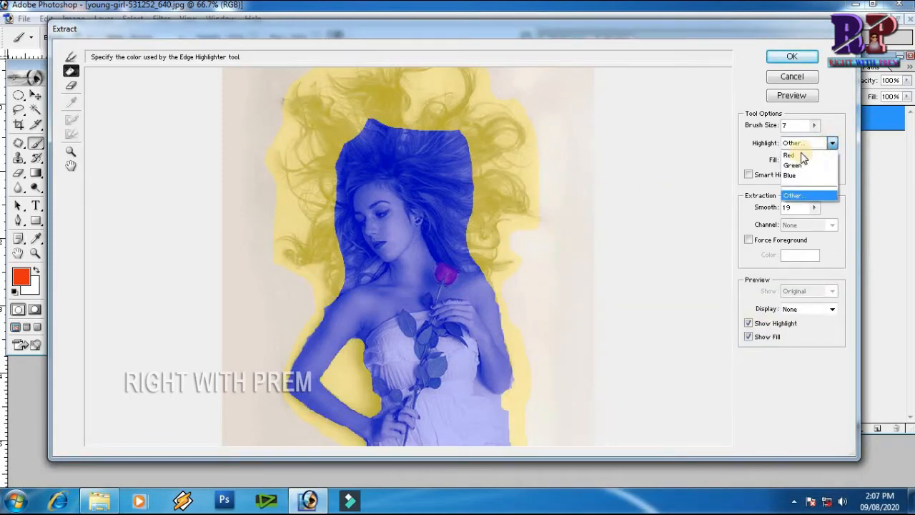
pyautogui.click(794, 157)
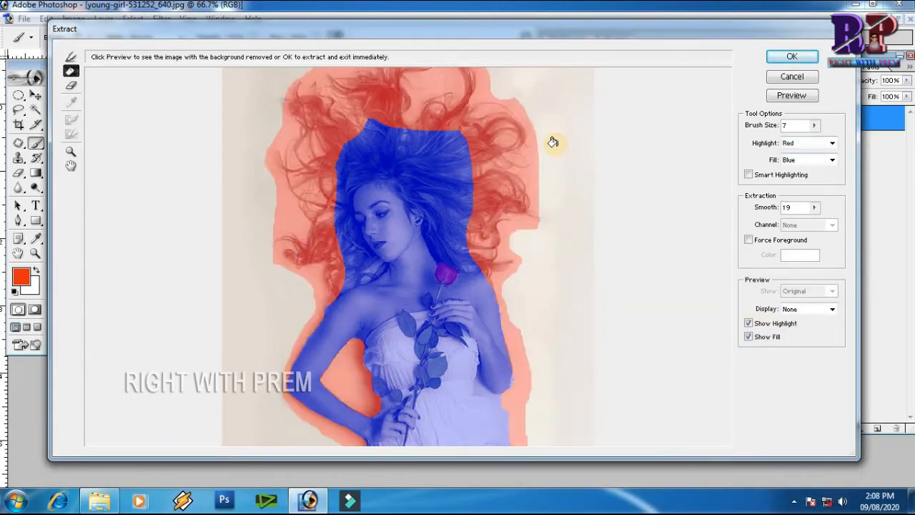
# Try Green, Blue and Red as the fill colour.
pyautogui.click(801, 159)
pyautogui.click(804, 176)
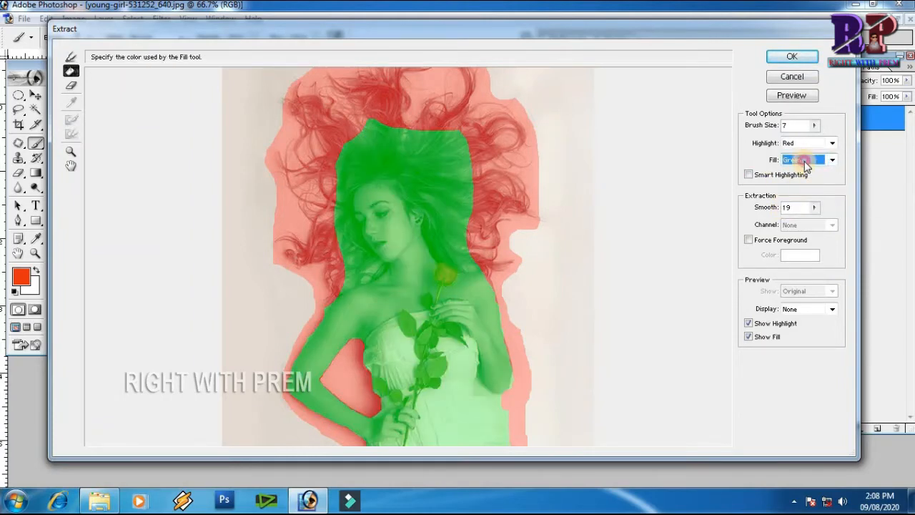
pyautogui.click(804, 161)
pyautogui.click(804, 191)
pyautogui.click(806, 164)
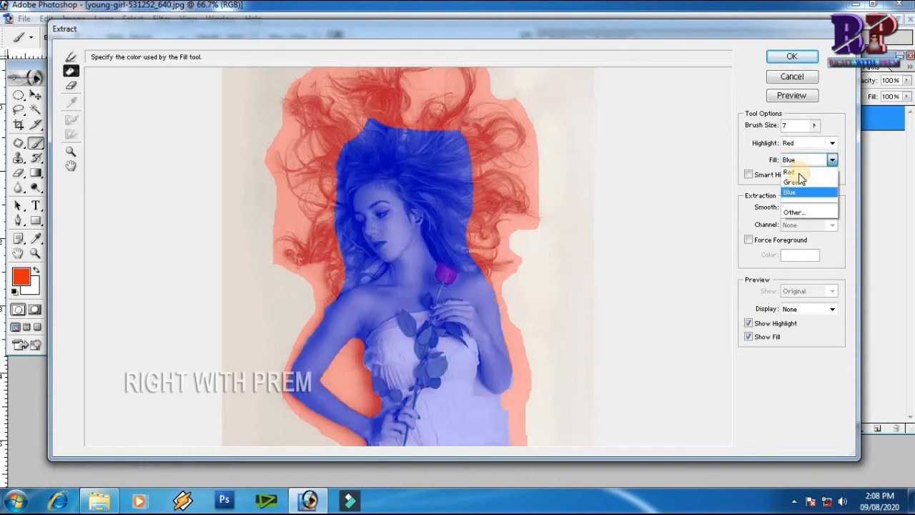
pyautogui.click(798, 183)
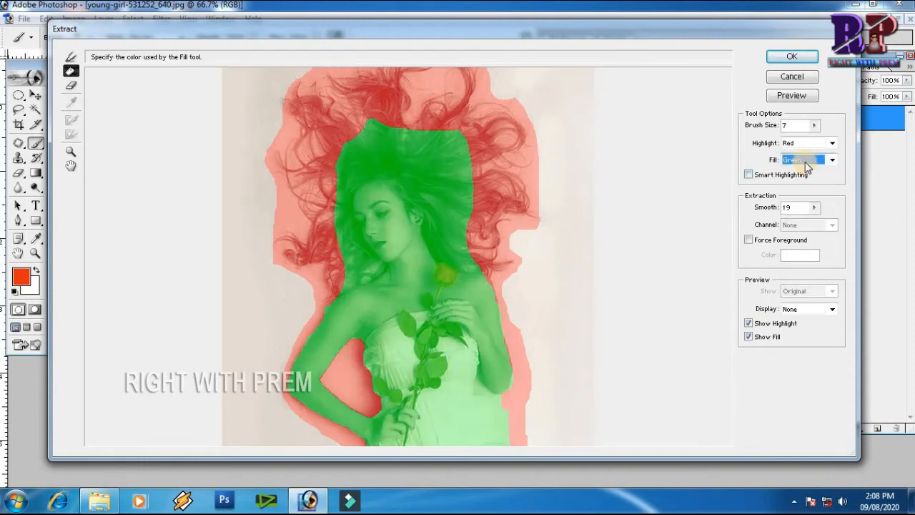
pyautogui.click(807, 164)
pyautogui.click(794, 174)
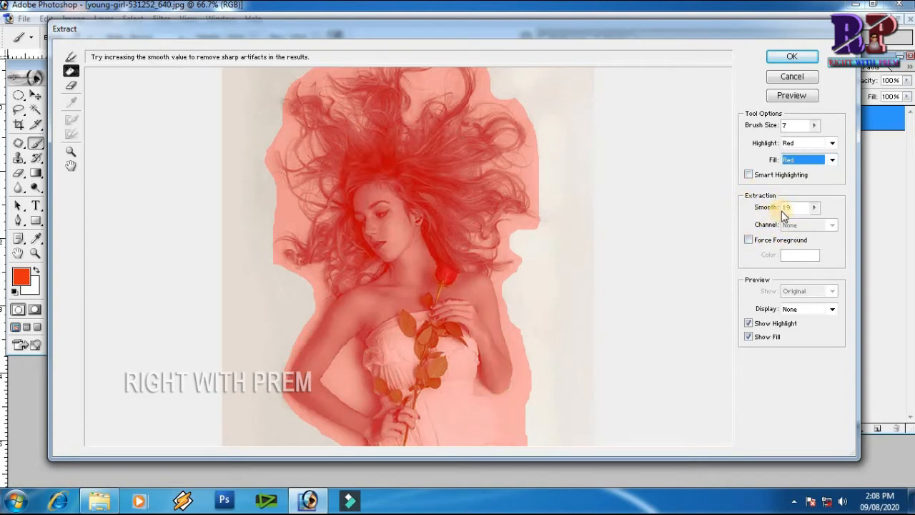
# Set the fill colour to Green.
pyautogui.click(801, 160)
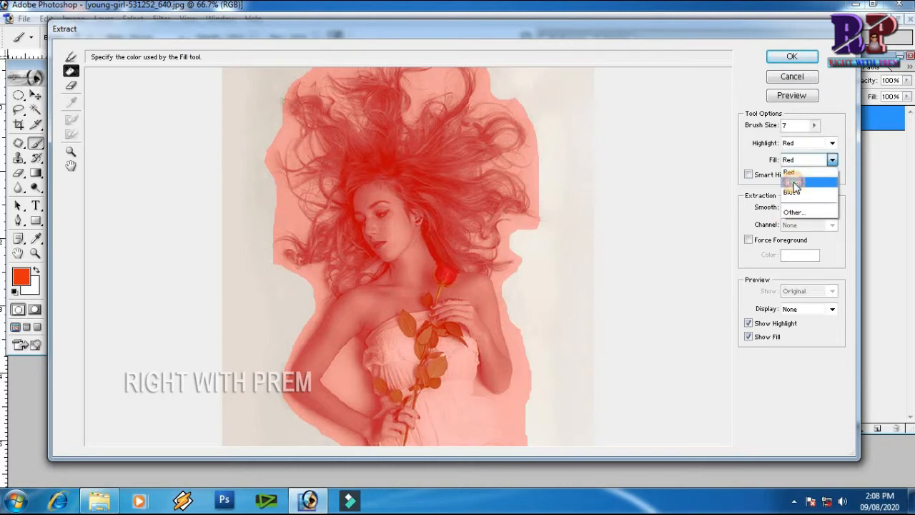
pyautogui.click(794, 181)
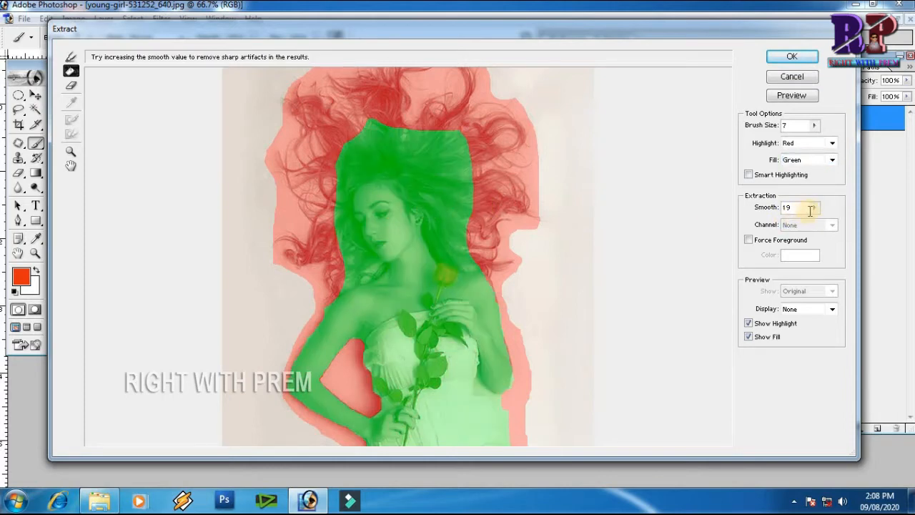
# Set the Smooth value to 11.
pyautogui.click(816, 208)
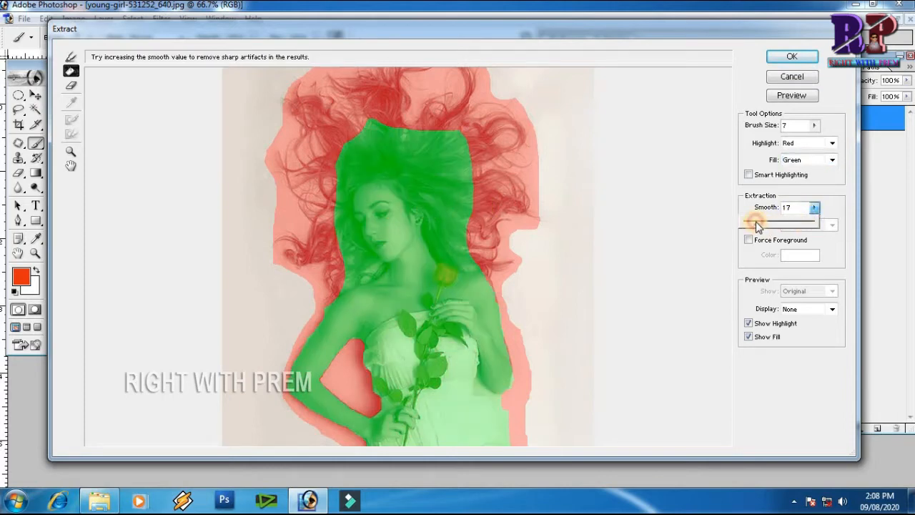
pyautogui.moveTo(751, 226)
pyautogui.mouseDown()
pyautogui.moveTo(811, 228)
pyautogui.moveTo(753, 226)
pyautogui.mouseUp()
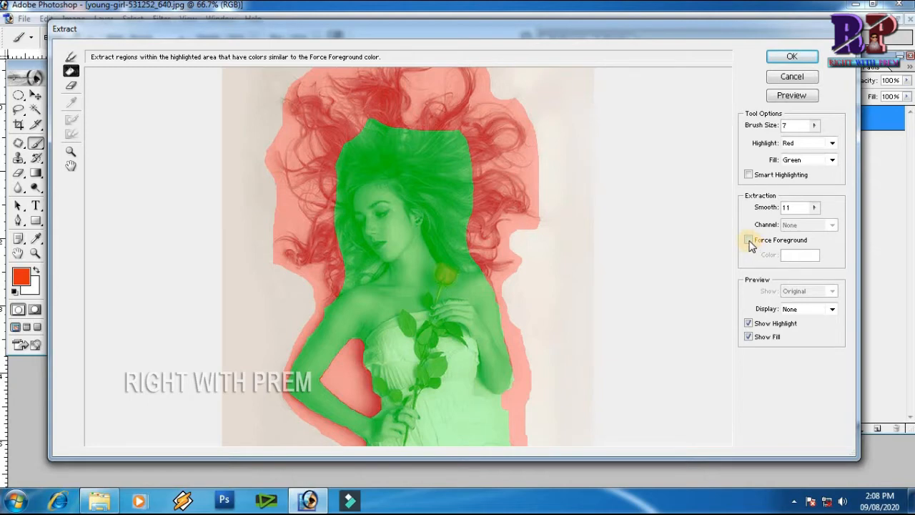
# Try the Force Foreground option, then refill the outlined figure's interior with the Fill tool.
pyautogui.click(749, 241)
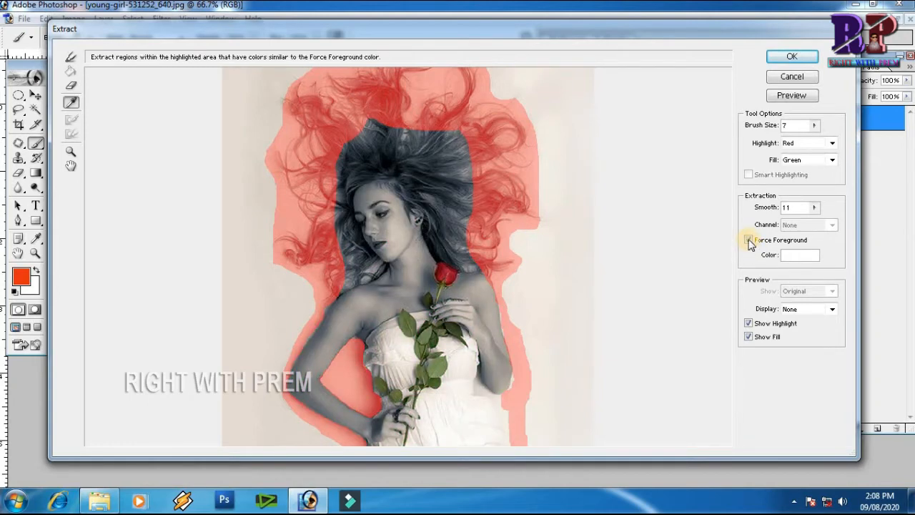
pyautogui.click(749, 239)
pyautogui.press('g')
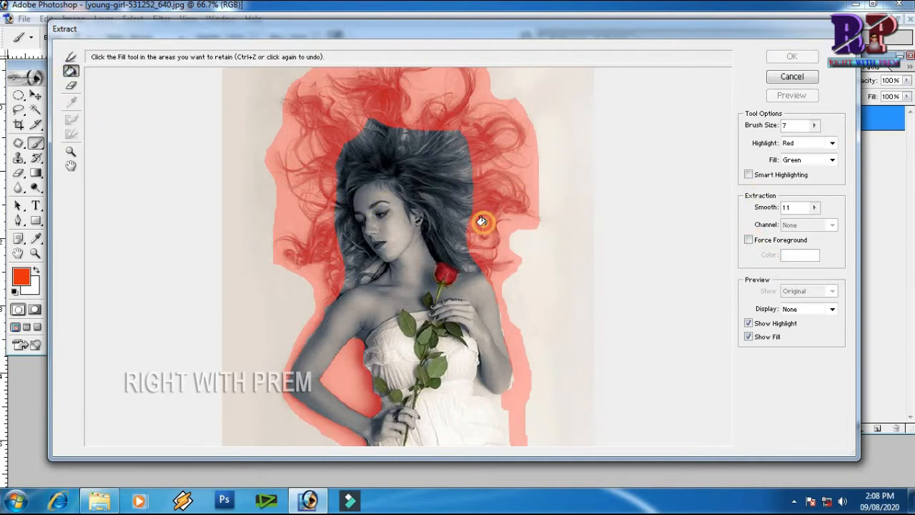
pyautogui.click(483, 222)
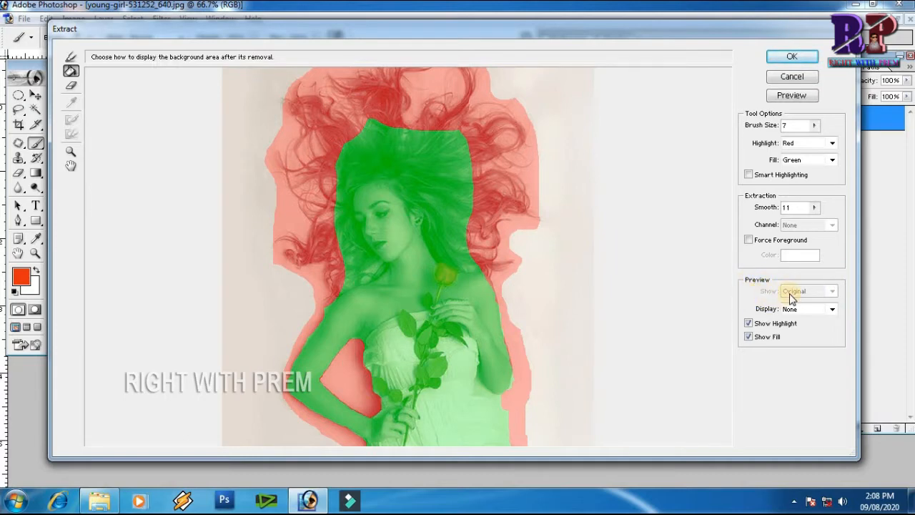
# Review the Display options and toggle Show Highlight and Show Fill off and back on.
pyautogui.click(830, 309)
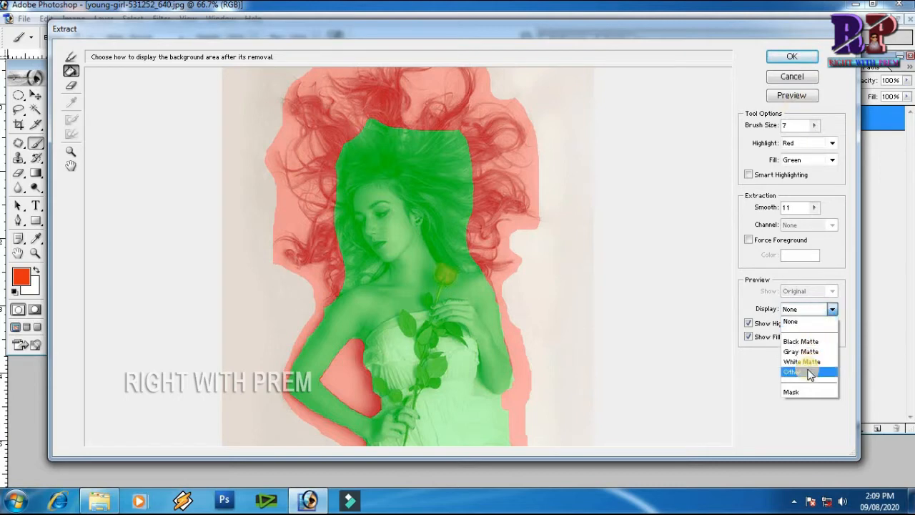
pyautogui.click(834, 318)
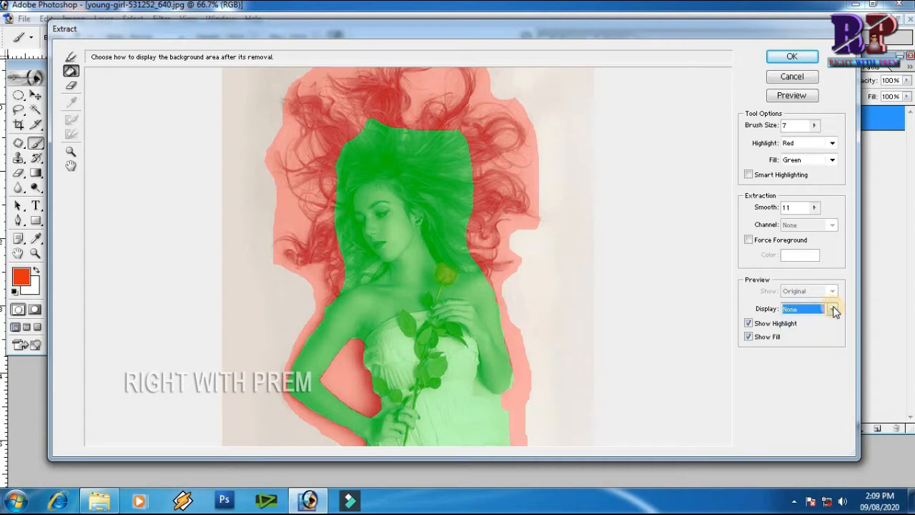
pyautogui.click(748, 324)
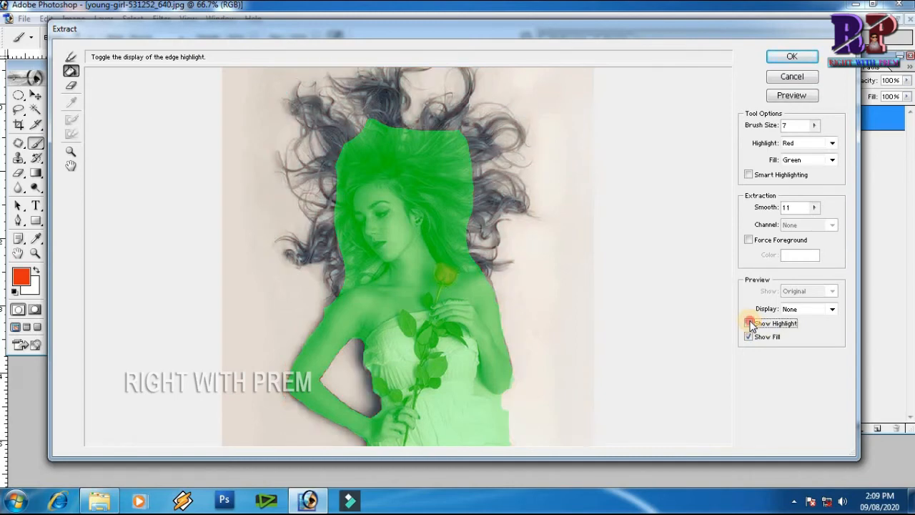
pyautogui.click(749, 324)
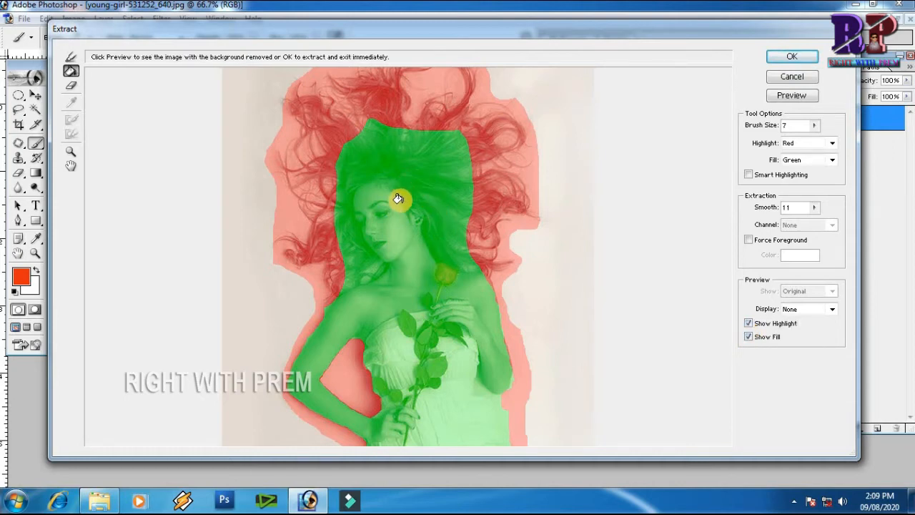
pyautogui.click(748, 337)
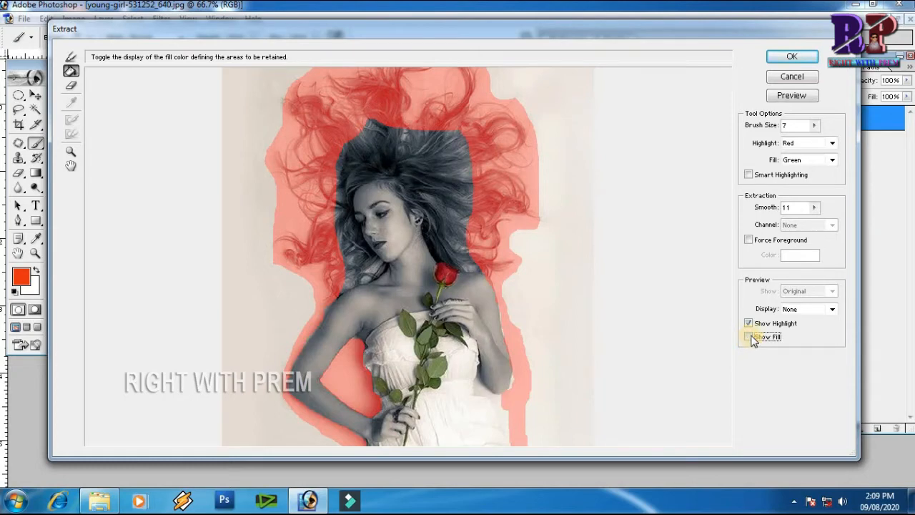
pyautogui.click(748, 337)
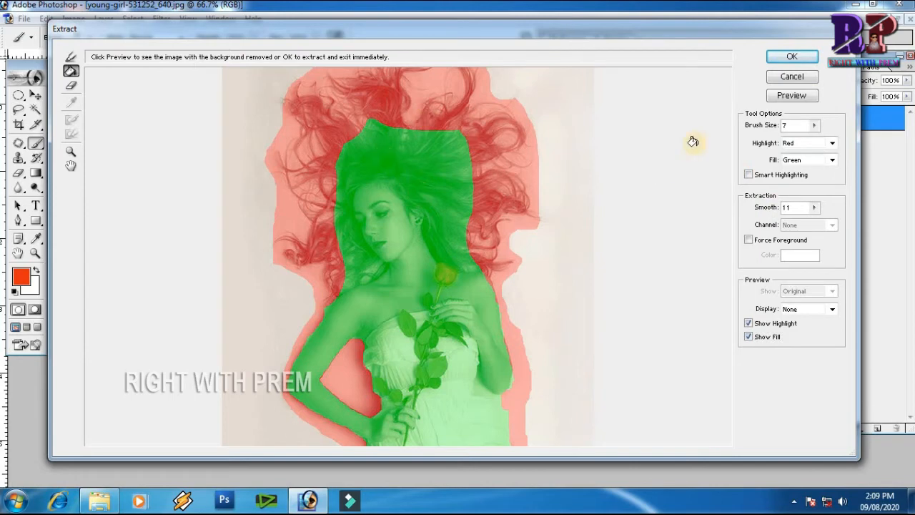
# Preview the extraction and switch the view between Original and Extracted.
pyautogui.click(790, 96)
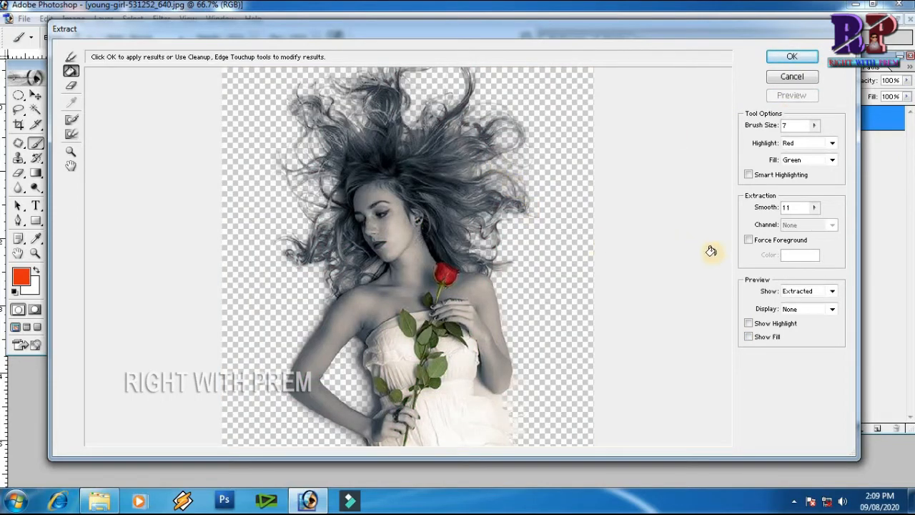
pyautogui.click(832, 291)
pyautogui.click(796, 312)
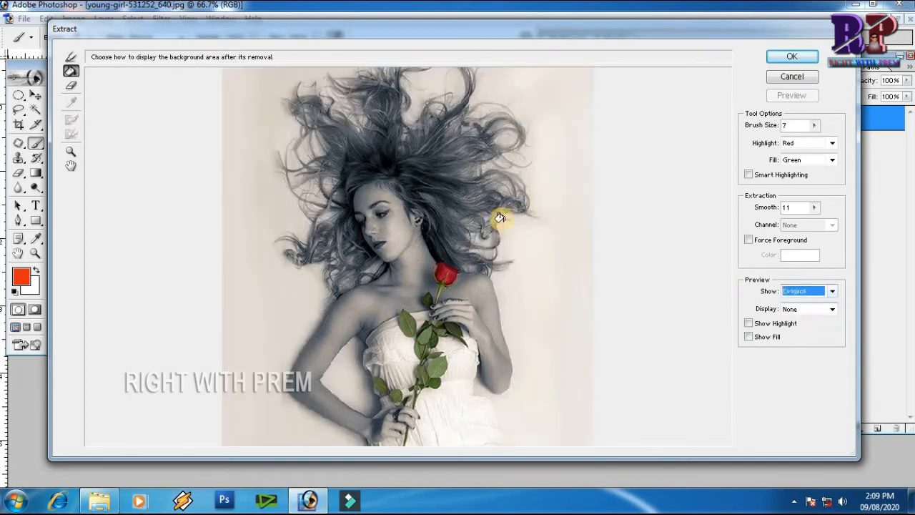
pyautogui.click(833, 293)
pyautogui.click(803, 312)
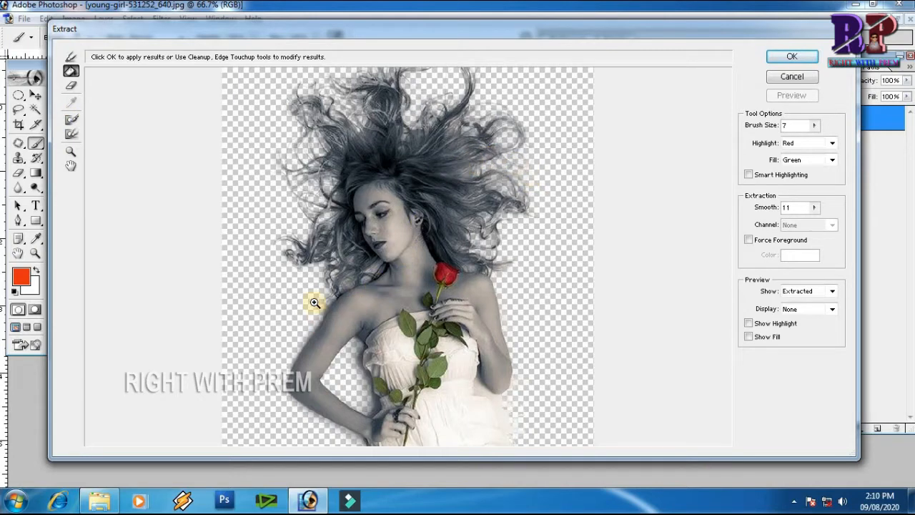
# Zoom in on the arm and clean up its faded edge with the Cleanup tool.
pyautogui.moveTo(317, 303); pyautogui.dragTo(374, 337)
pyautogui.moveTo(262, 355); pyautogui.dragTo(279, 303)
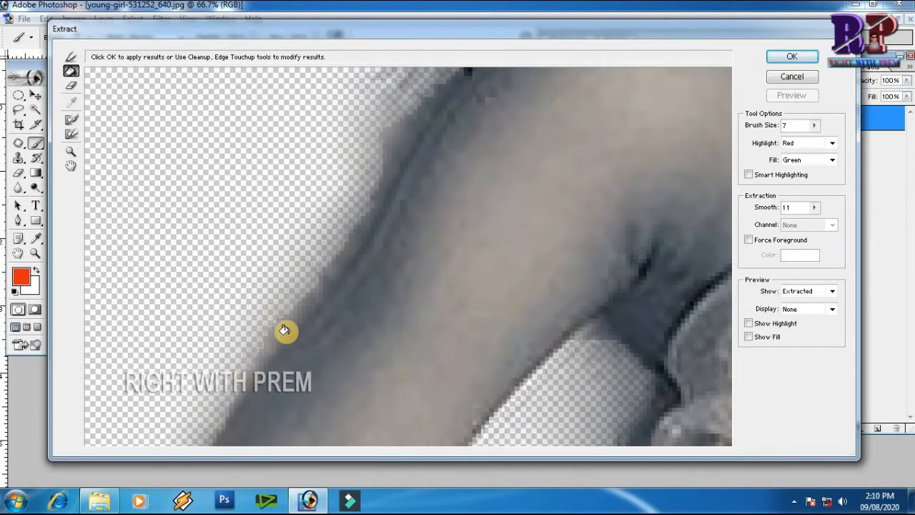
pyautogui.click(71, 119)
pyautogui.moveTo(265, 323)
pyautogui.mouseDown()
pyautogui.moveTo(227, 397)
pyautogui.moveTo(364, 206)
pyautogui.moveTo(409, 112)
pyautogui.moveTo(345, 217)
pyautogui.mouseUp()
pyautogui.press('space')
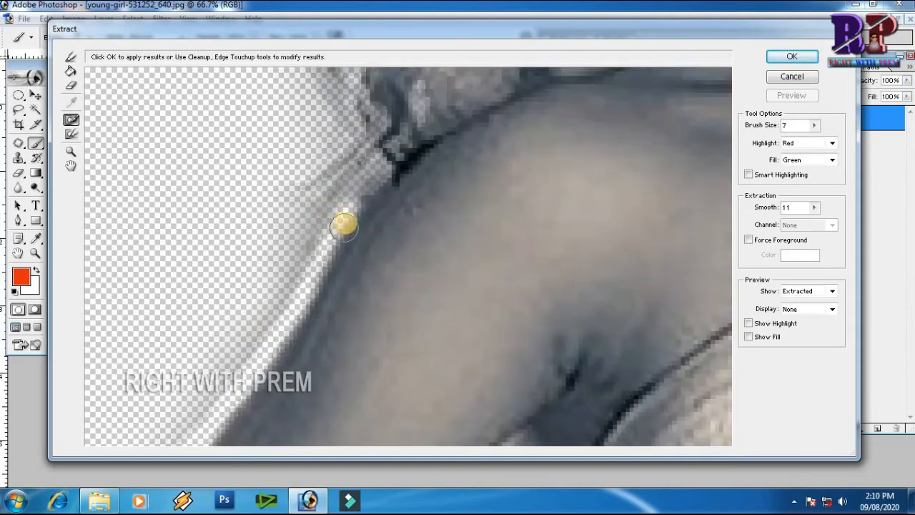
pyautogui.press('space')
pyautogui.moveTo(348, 180)
pyautogui.mouseDown()
pyautogui.moveTo(286, 286)
pyautogui.moveTo(267, 235)
pyautogui.moveTo(198, 351)
pyautogui.moveTo(180, 408)
pyautogui.moveTo(279, 129)
pyautogui.moveTo(229, 239)
pyautogui.moveTo(228, 314)
pyautogui.mouseUp()
pyautogui.press('space')
pyautogui.press('space')
pyautogui.press('space')
pyautogui.moveTo(236, 373)
pyautogui.mouseDown()
pyautogui.moveTo(255, 169)
pyautogui.moveTo(489, 327)
pyautogui.moveTo(309, 249)
pyautogui.mouseUp()
pyautogui.press('space')
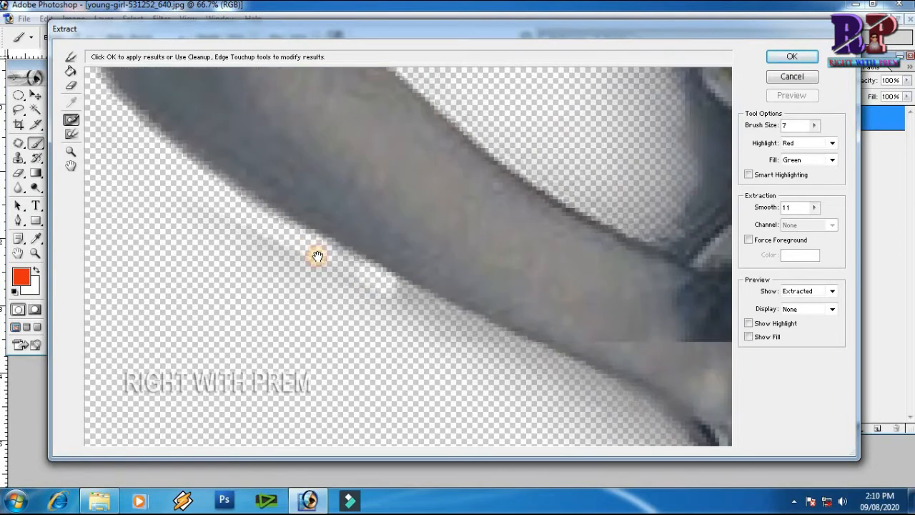
pyautogui.moveTo(181, 204)
pyautogui.mouseDown()
pyautogui.moveTo(283, 260)
pyautogui.moveTo(387, 299)
pyautogui.moveTo(233, 234)
pyautogui.moveTo(347, 264)
pyautogui.moveTo(559, 354)
pyautogui.moveTo(611, 396)
pyautogui.moveTo(446, 321)
pyautogui.moveTo(488, 357)
pyautogui.moveTo(597, 393)
pyautogui.mouseUp()
pyautogui.moveTo(525, 373); pyautogui.dragTo(388, 310)
# Sharpen the arm and hair edges with the Edge Touchup tool.
pyautogui.click(72, 135)
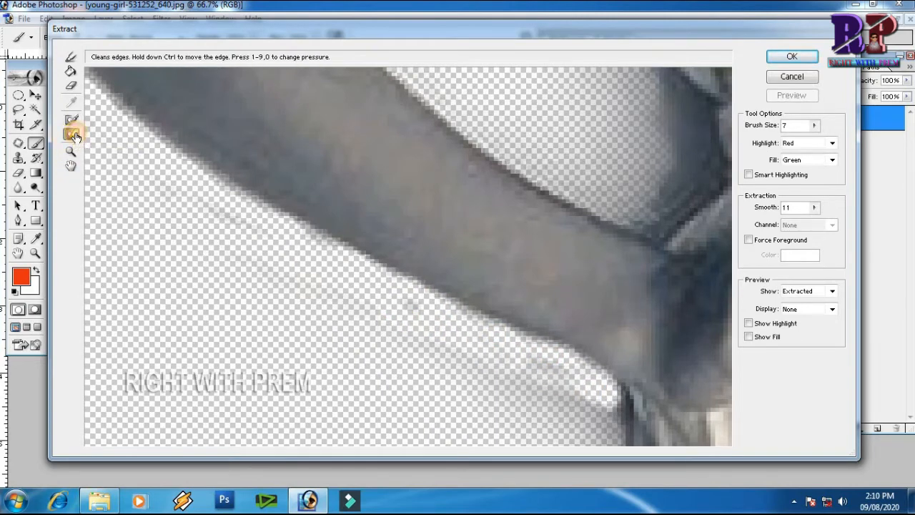
pyautogui.moveTo(336, 129); pyautogui.dragTo(390, 329)
pyautogui.hotkey('ctrl', '0')
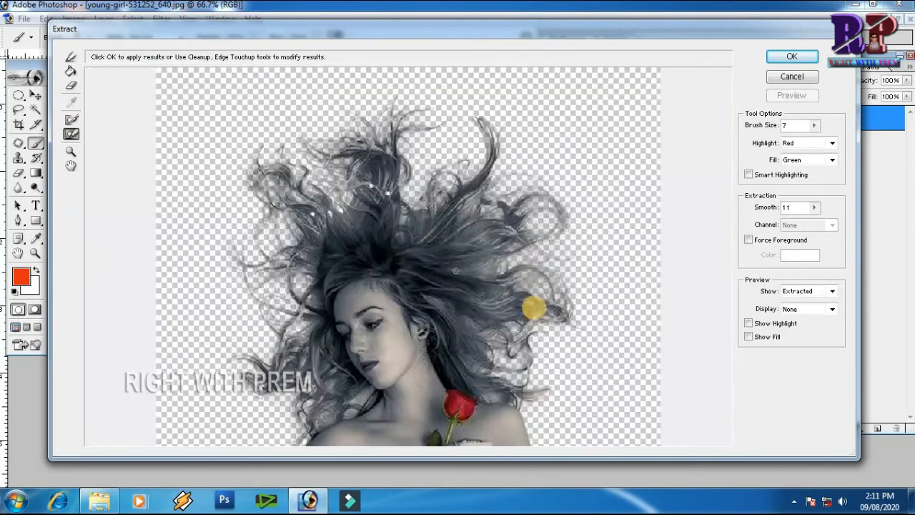
pyautogui.moveTo(535, 315); pyautogui.dragTo(467, 252)
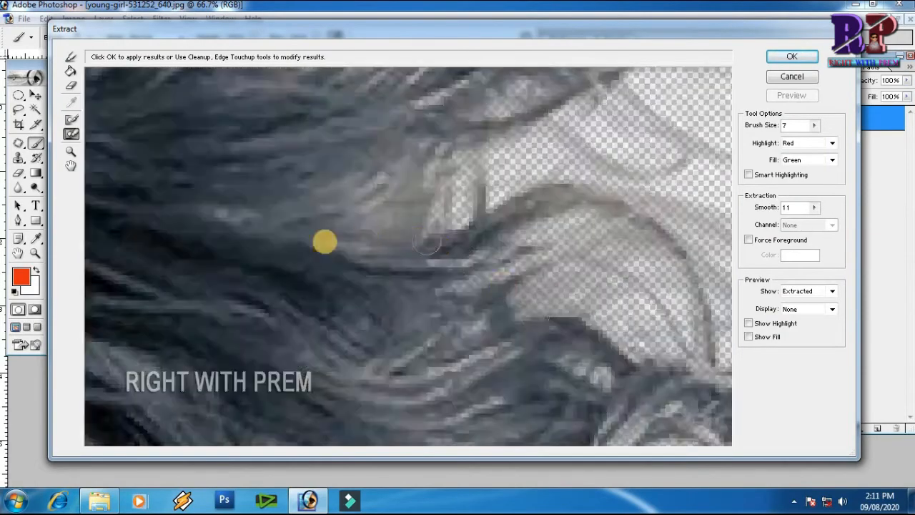
pyautogui.moveTo(225, 219); pyautogui.dragTo(266, 217)
pyautogui.moveTo(203, 119)
pyautogui.mouseDown()
pyautogui.moveTo(270, 235)
pyautogui.moveTo(329, 198)
pyautogui.moveTo(382, 200)
pyautogui.mouseUp()
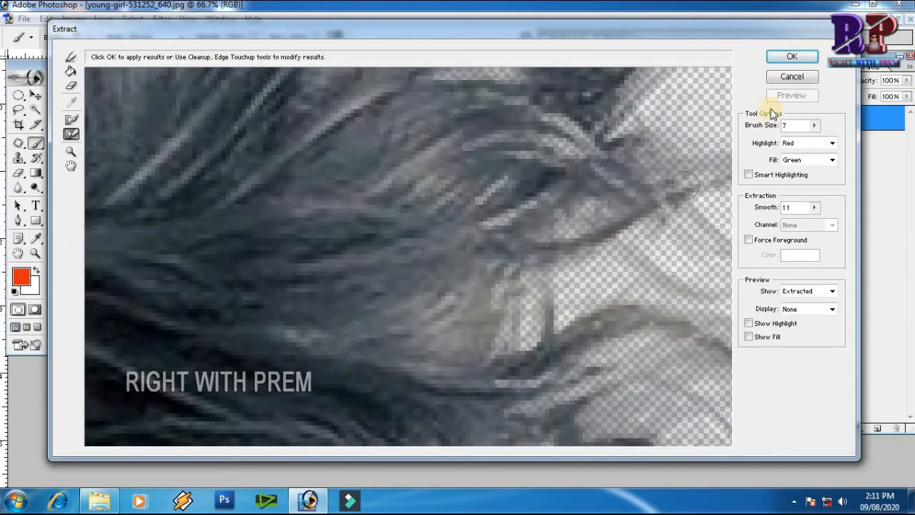
# Apply the extraction and close the extracted image.
pyautogui.click(792, 57)
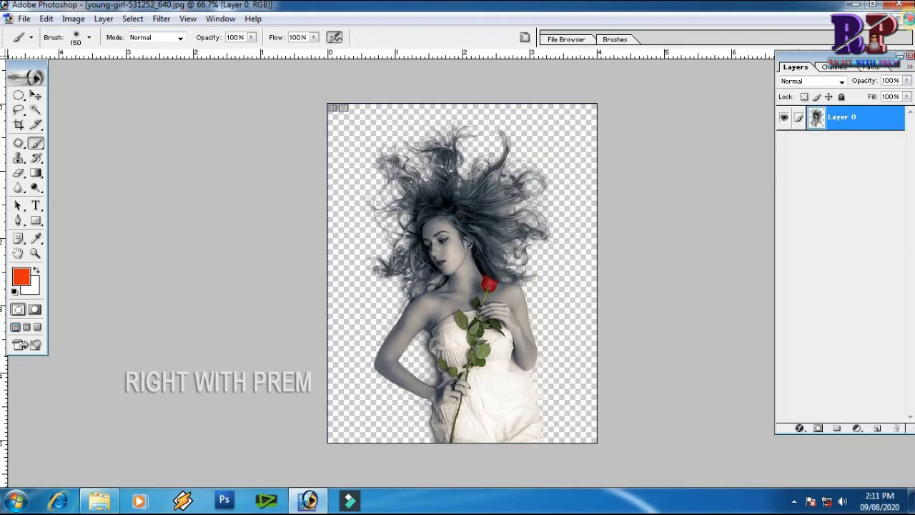
pyautogui.click(910, 20)
pyautogui.click(466, 190)
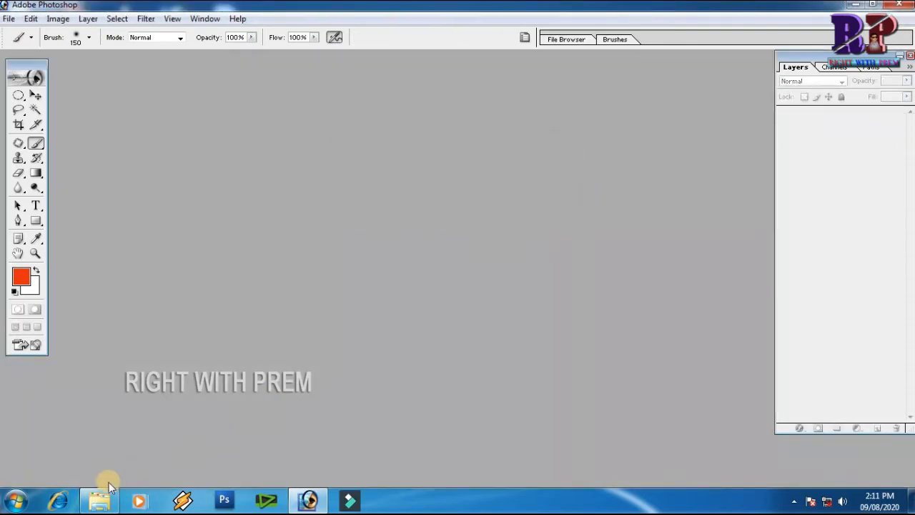
# Open image 12 from the hair folder in Photoshop and maximize its window.
pyautogui.click(125, 491)
pyautogui.click(369, 114)
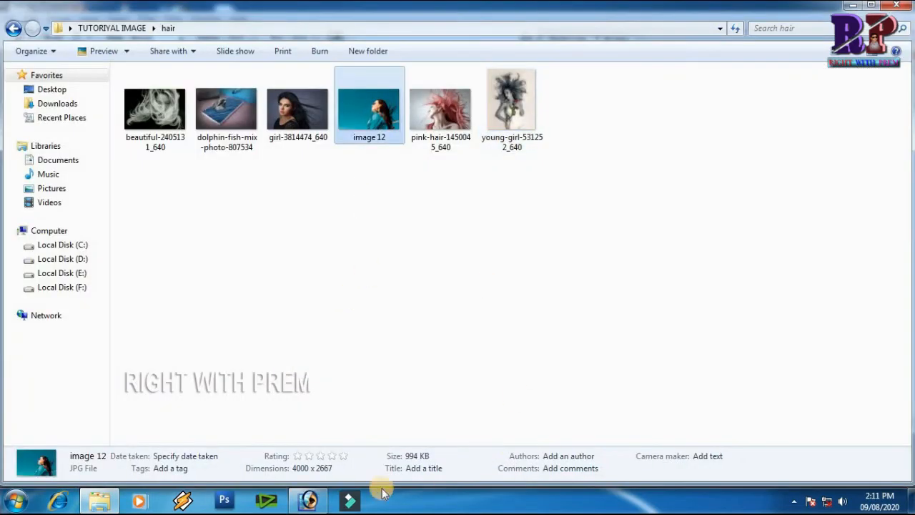
pyautogui.moveTo(375, 121); pyautogui.dragTo(564, 291)
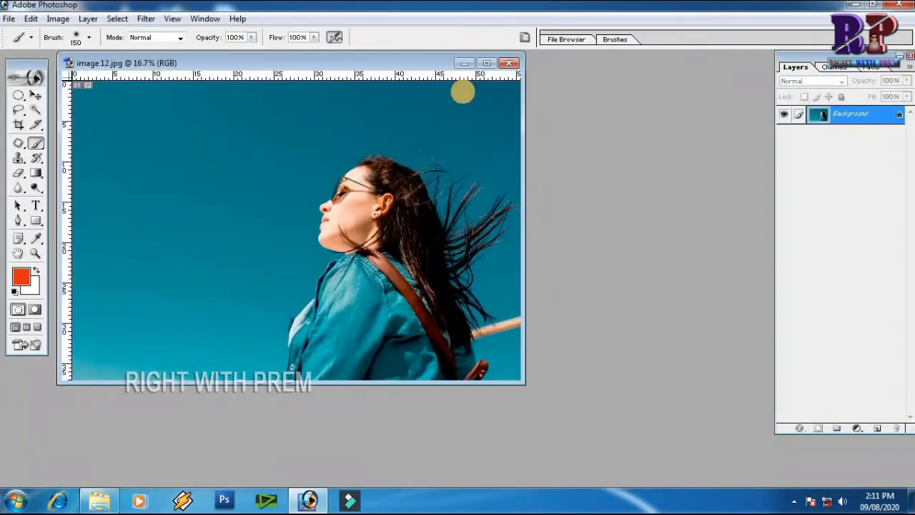
pyautogui.doubleClick(383, 62)
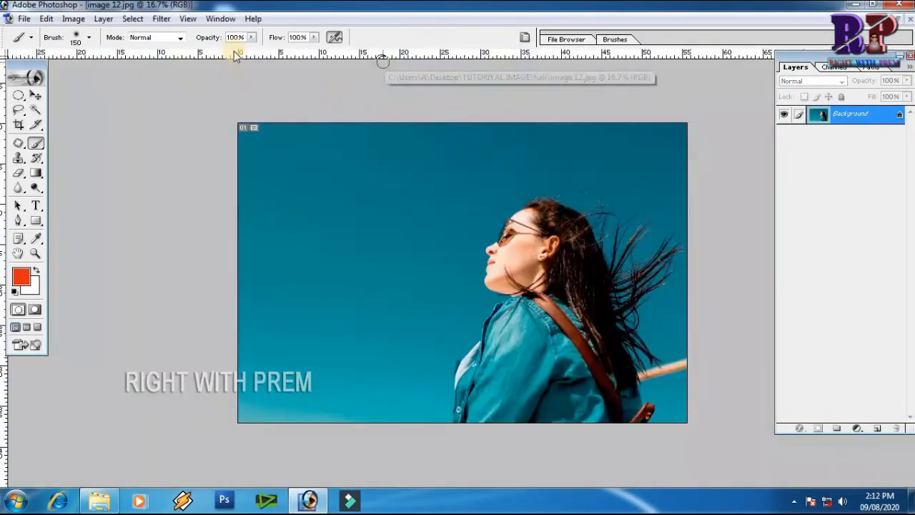
# Open the Extract filter and highlight the edge along the woman's forehead and glasses at close zoom.
pyautogui.click(162, 19)
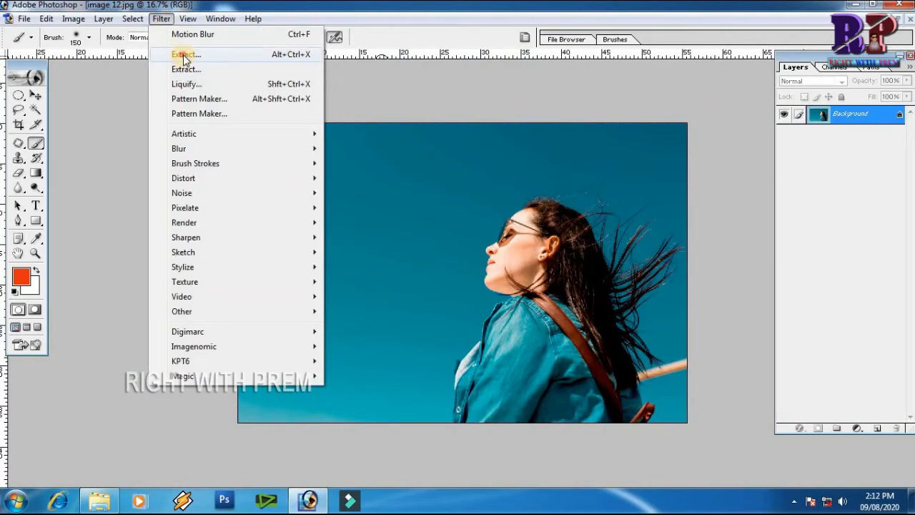
pyautogui.click(184, 56)
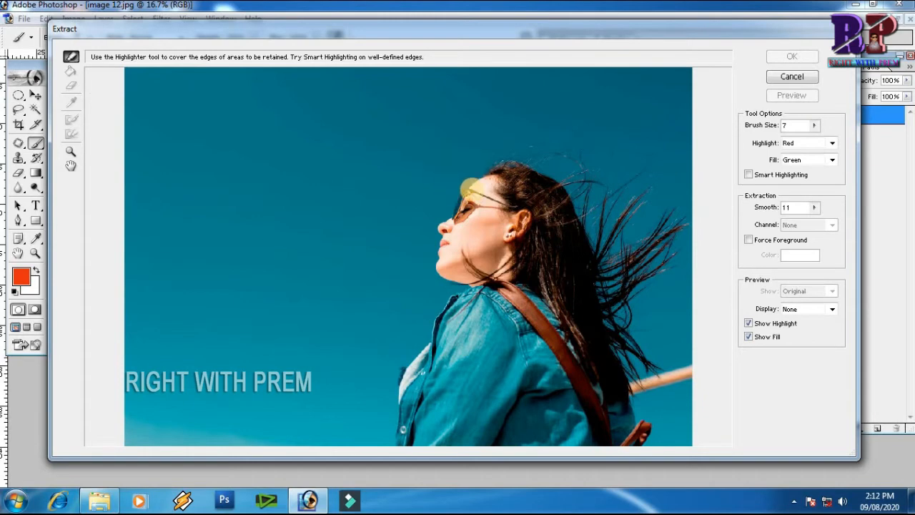
pyautogui.moveTo(442, 171)
pyautogui.mouseDown()
pyautogui.moveTo(524, 218)
pyautogui.moveTo(561, 215)
pyautogui.mouseUp()
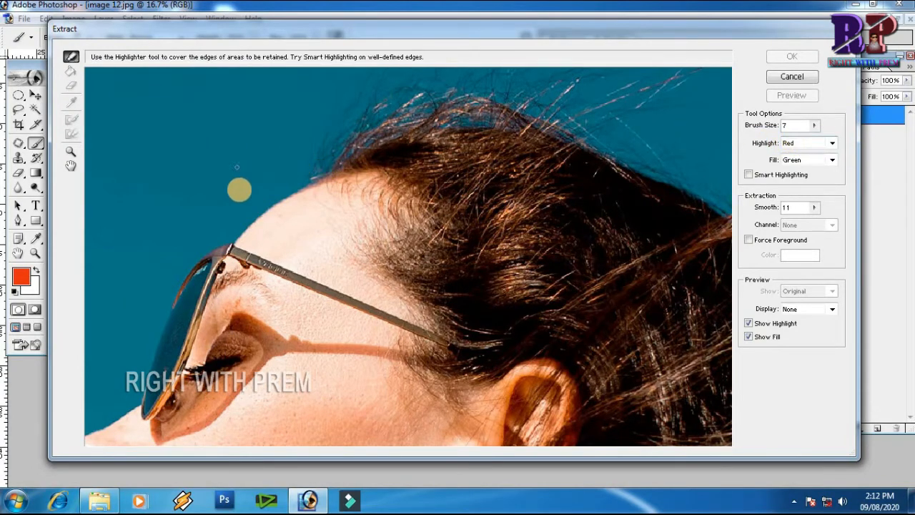
pyautogui.moveTo(203, 201)
pyautogui.mouseDown()
pyautogui.moveTo(329, 269)
pyautogui.moveTo(321, 221)
pyautogui.moveTo(458, 111)
pyautogui.moveTo(374, 199)
pyautogui.moveTo(556, 106)
pyautogui.moveTo(464, 343)
pyautogui.moveTo(333, 413)
pyautogui.mouseUp()
pyautogui.moveTo(480, 241)
pyautogui.mouseDown()
pyautogui.moveTo(516, 181)
pyautogui.moveTo(492, 198)
pyautogui.mouseUp()
pyautogui.moveTo(327, 322); pyautogui.dragTo(465, 93)
pyautogui.moveTo(223, 267)
pyautogui.mouseDown()
pyautogui.moveTo(300, 198)
pyautogui.moveTo(395, 166)
pyautogui.moveTo(435, 128)
pyautogui.moveTo(417, 157)
pyautogui.mouseUp()
pyautogui.moveTo(243, 273)
pyautogui.mouseDown()
pyautogui.moveTo(466, 121)
pyautogui.moveTo(403, 165)
pyautogui.moveTo(310, 331)
pyautogui.moveTo(295, 395)
pyautogui.mouseUp()
pyautogui.scroll(-5, 346, 157)
pyautogui.moveTo(353, 127)
pyautogui.mouseDown()
pyautogui.moveTo(267, 366)
pyautogui.moveTo(293, 188)
pyautogui.mouseUp()
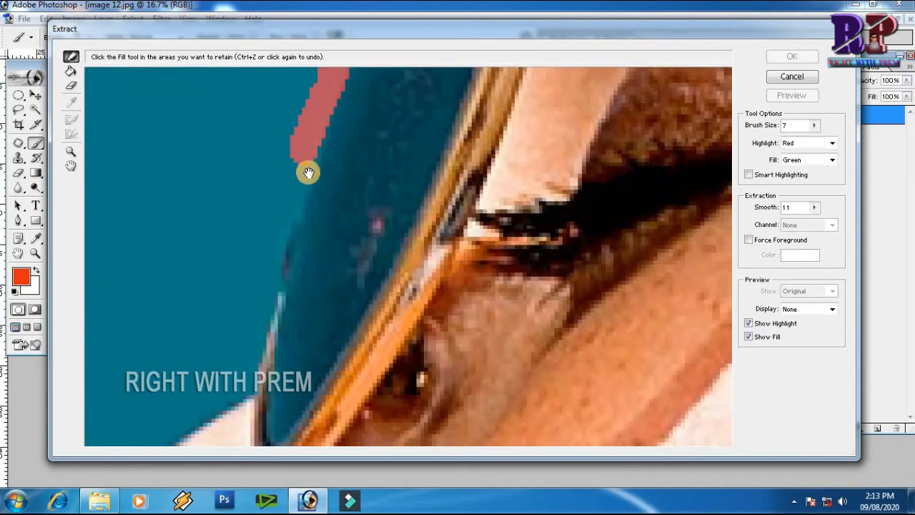
# Highlight the edge along the woman's nose and upper lip.
pyautogui.moveTo(305, 144)
pyautogui.mouseDown()
pyautogui.moveTo(239, 403)
pyautogui.moveTo(398, 181)
pyautogui.moveTo(276, 236)
pyautogui.moveTo(365, 166)
pyautogui.moveTo(469, 133)
pyautogui.mouseUp()
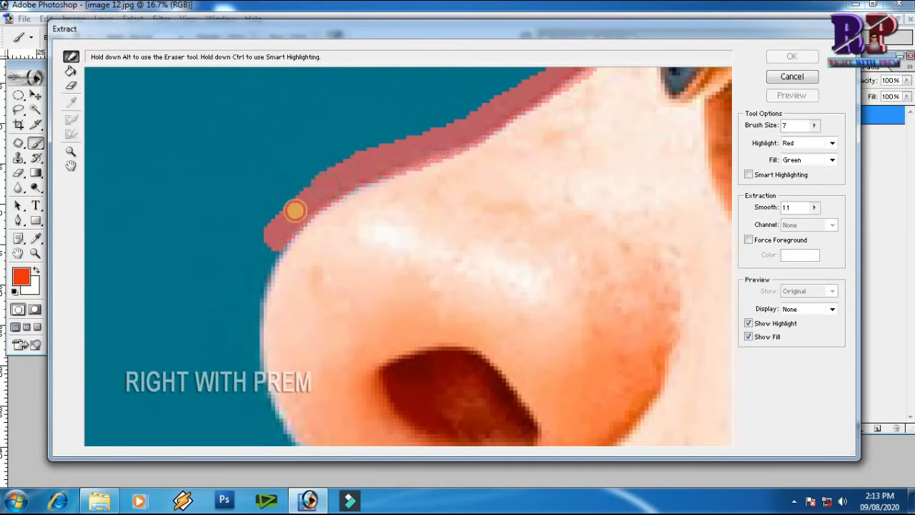
pyautogui.moveTo(271, 237)
pyautogui.mouseDown()
pyautogui.moveTo(252, 299)
pyautogui.moveTo(247, 374)
pyautogui.moveTo(266, 203)
pyautogui.mouseUp()
pyautogui.moveTo(254, 136); pyautogui.dragTo(262, 212)
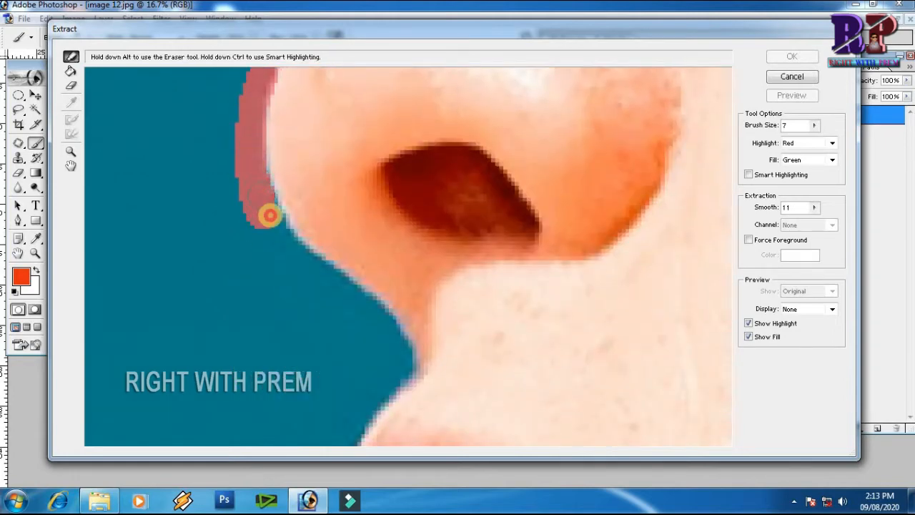
pyautogui.moveTo(285, 244)
pyautogui.mouseDown()
pyautogui.moveTo(359, 311)
pyautogui.moveTo(399, 363)
pyautogui.mouseUp()
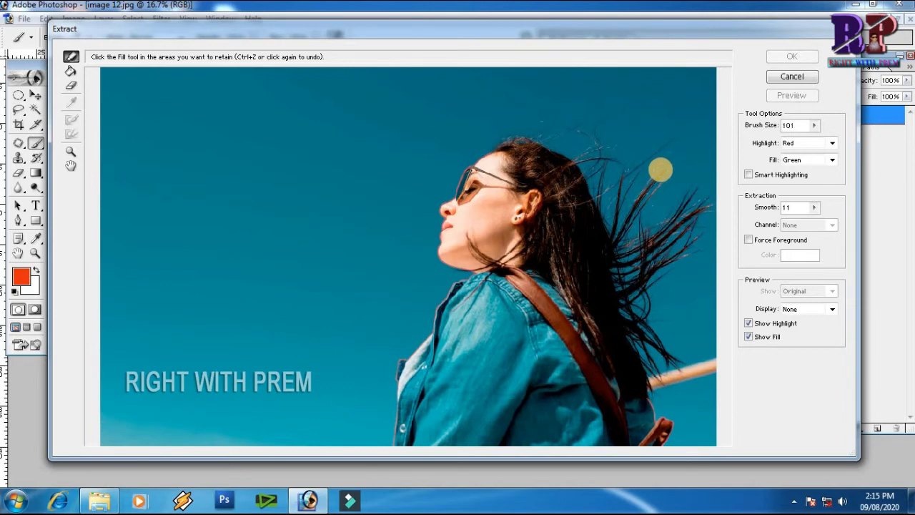
# Enlarge the edge highlighter brush and highlight the windswept hair strands flowing behind the woman's head.
pyautogui.press(']')
pyautogui.press(']')
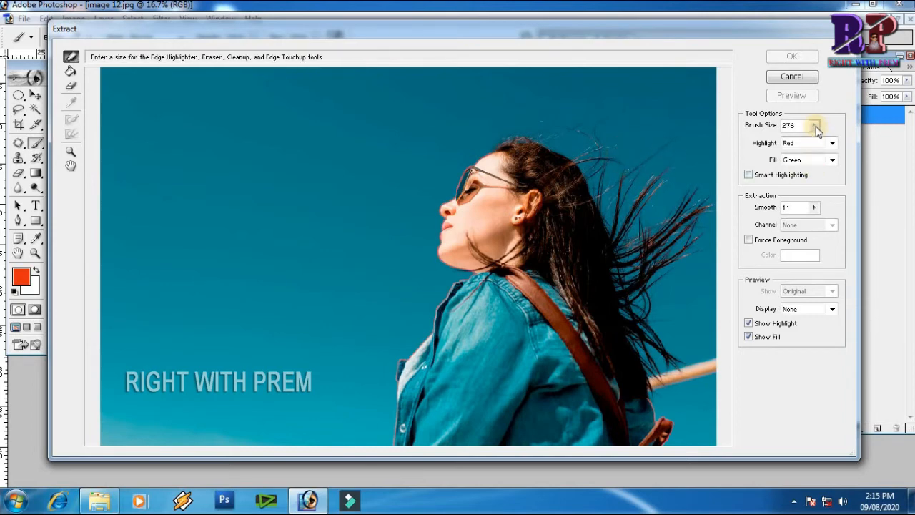
pyautogui.click(816, 126)
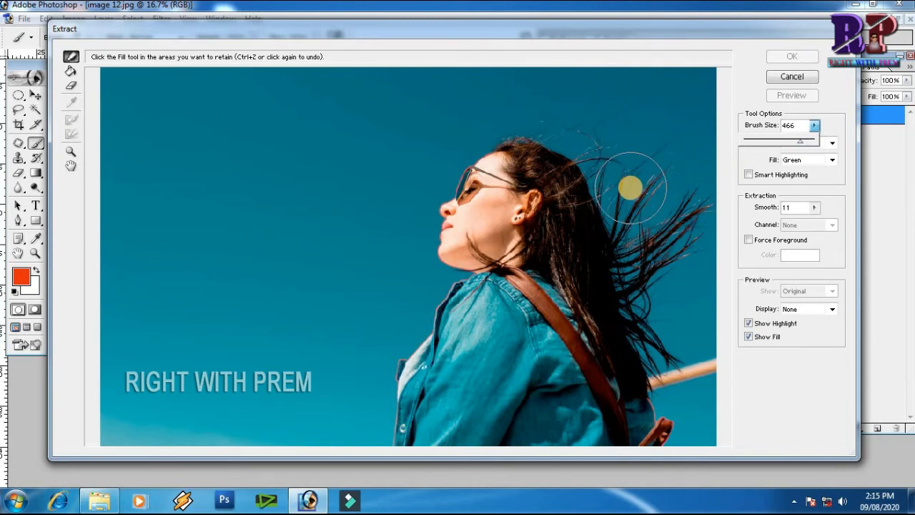
pyautogui.press('[')
pyautogui.moveTo(619, 188)
pyautogui.mouseDown()
pyautogui.moveTo(643, 304)
pyautogui.moveTo(671, 386)
pyautogui.mouseUp()
pyautogui.moveTo(631, 174)
pyautogui.mouseDown()
pyautogui.moveTo(640, 241)
pyautogui.moveTo(688, 213)
pyautogui.moveTo(705, 214)
pyautogui.mouseUp()
pyautogui.keyDown('ctrl'); pyautogui.click(608, 176); pyautogui.keyUp('ctrl')
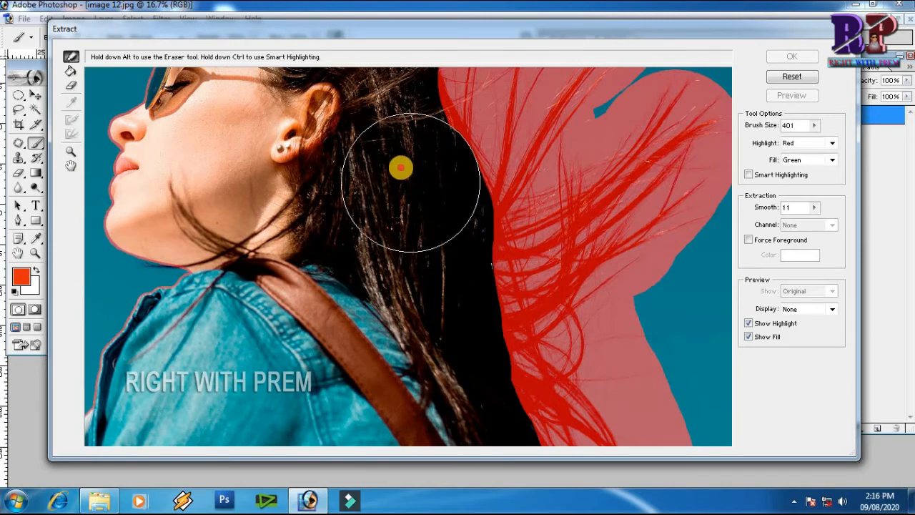
# Reduce the brush size to 188 and highlight along the top of the head, undoing the last stray stroke.
pyautogui.press('space')
pyautogui.moveTo(363, 165)
pyautogui.mouseDown()
pyautogui.moveTo(442, 292)
pyautogui.moveTo(446, 258)
pyautogui.moveTo(464, 264)
pyautogui.moveTo(476, 299)
pyautogui.moveTo(438, 287)
pyautogui.mouseUp()
pyautogui.press('[')
pyautogui.press('[')
pyautogui.press('[')
pyautogui.press('[')
pyautogui.press('[')
pyautogui.press('[')
pyautogui.press('[')
pyautogui.press('[')
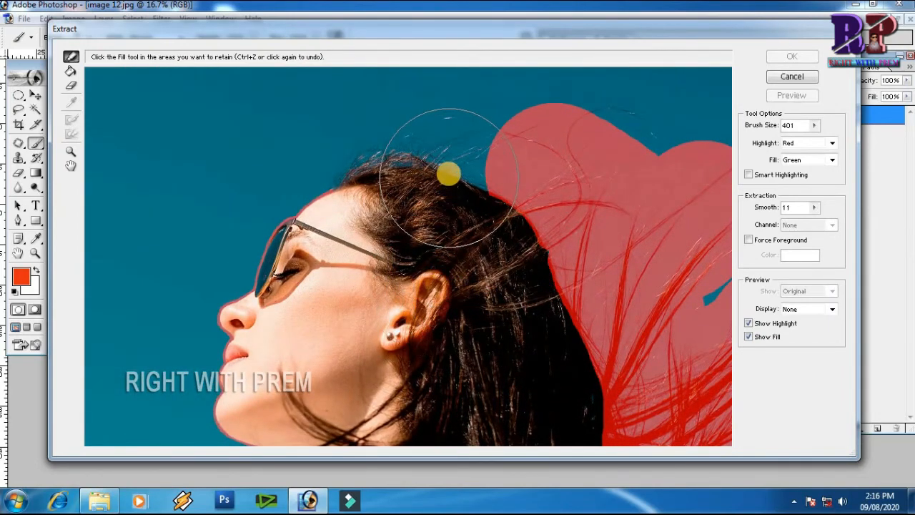
pyautogui.moveTo(498, 162)
pyautogui.mouseDown()
pyautogui.moveTo(421, 134)
pyautogui.moveTo(315, 156)
pyautogui.mouseUp()
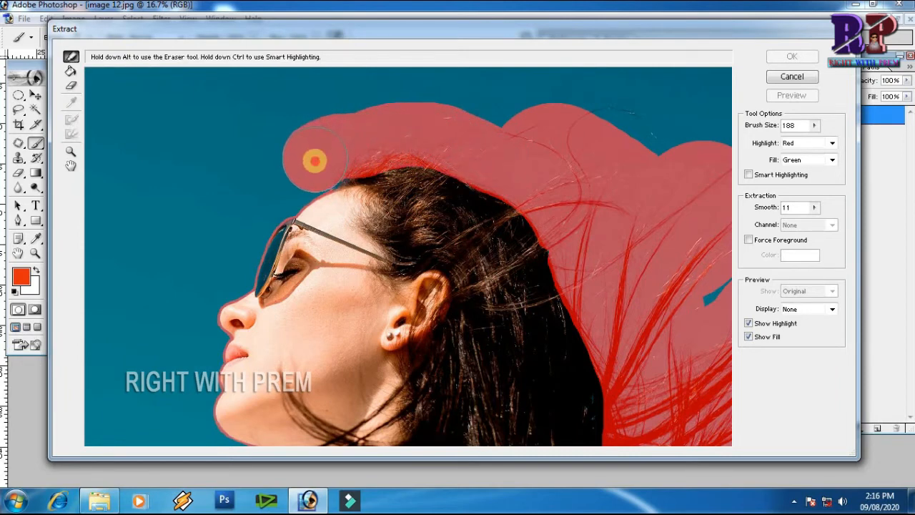
pyautogui.moveTo(329, 154); pyautogui.dragTo(330, 155)
pyautogui.moveTo(247, 177); pyautogui.dragTo(266, 171)
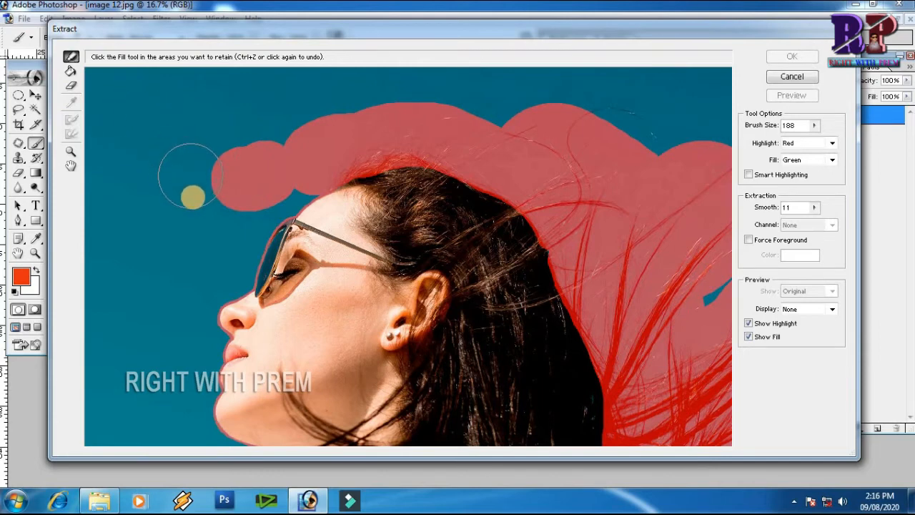
pyautogui.press('alt')
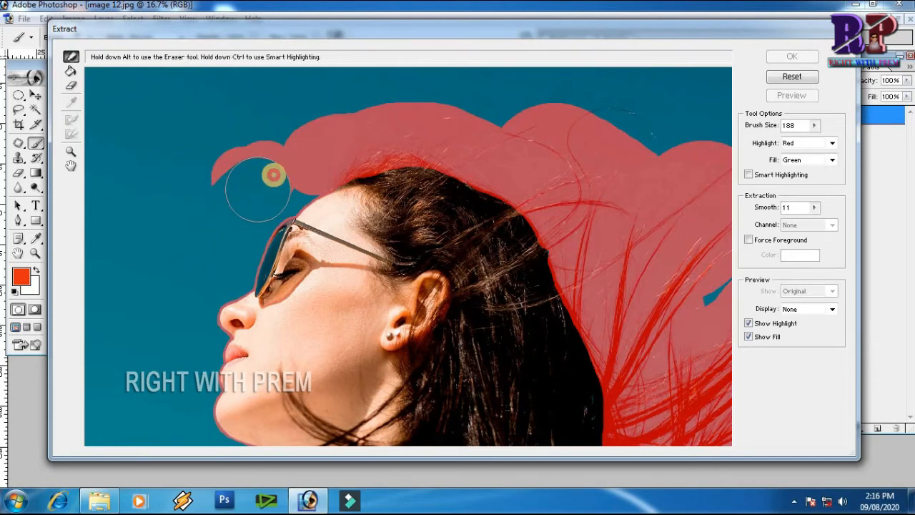
pyautogui.hotkey('ctrl', 'z')
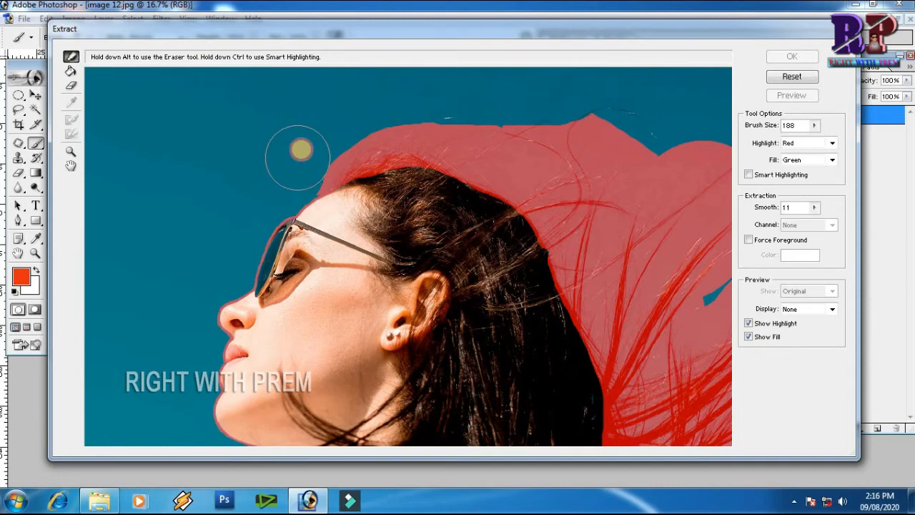
# Extend the highlight over the remaining gaps along the top of the woman's hair.
pyautogui.moveTo(451, 140); pyautogui.dragTo(341, 178)
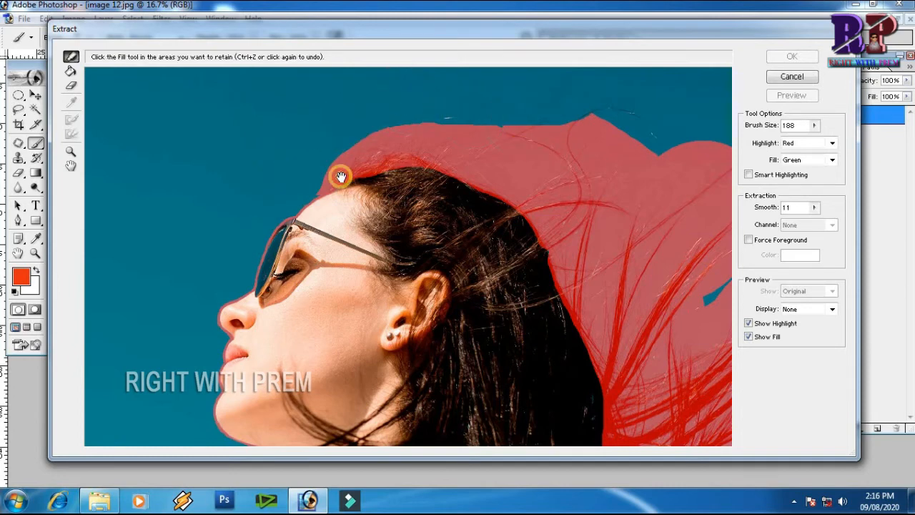
pyautogui.keyDown('alt'); pyautogui.moveTo(622, 159); pyautogui.dragTo(554, 202); pyautogui.keyUp('alt')
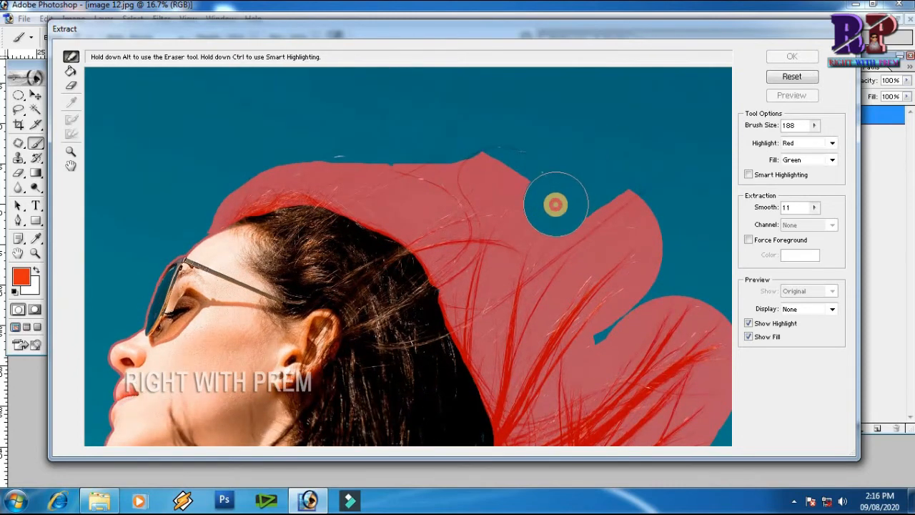
pyautogui.moveTo(489, 167); pyautogui.dragTo(517, 160)
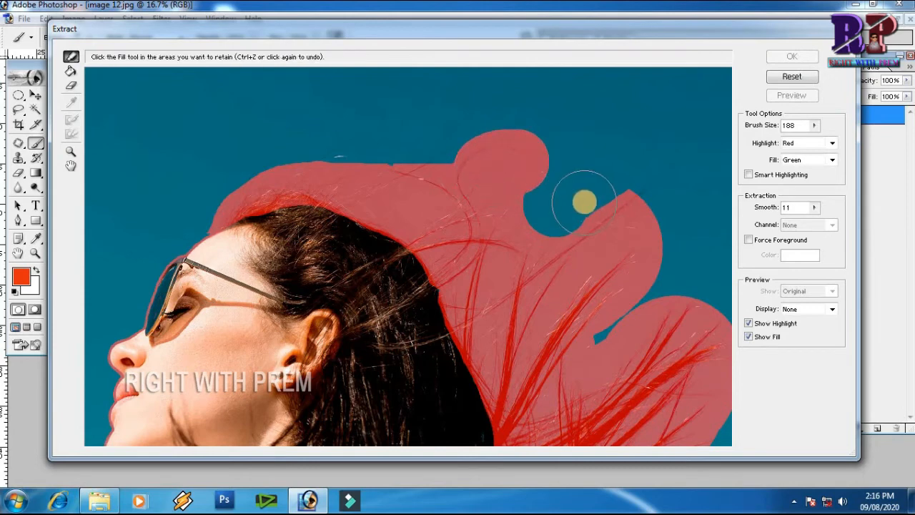
pyautogui.keyDown('alt'); pyautogui.moveTo(564, 202); pyautogui.dragTo(540, 205); pyautogui.keyUp('alt')
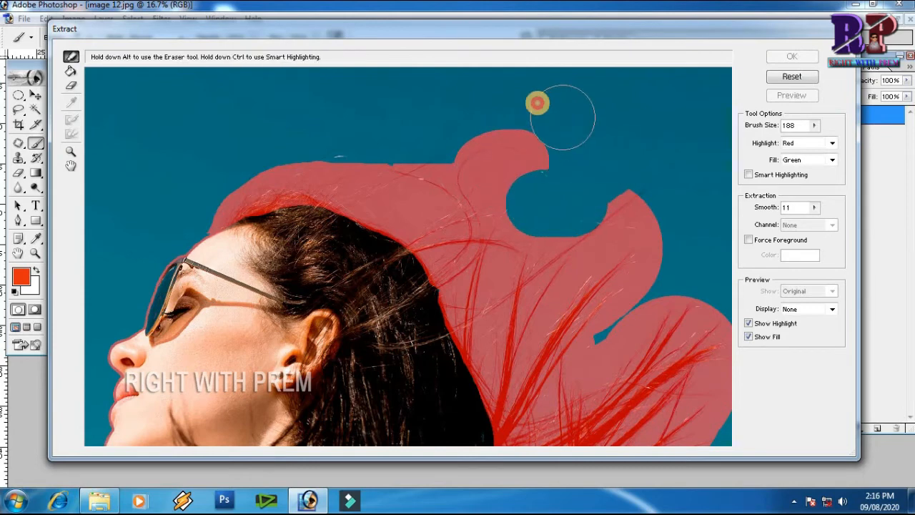
pyautogui.moveTo(358, 141)
pyautogui.keyDown('alt'); pyautogui.mouseDown()
pyautogui.moveTo(329, 166)
pyautogui.moveTo(362, 182)
pyautogui.mouseUp(); pyautogui.keyUp('alt')
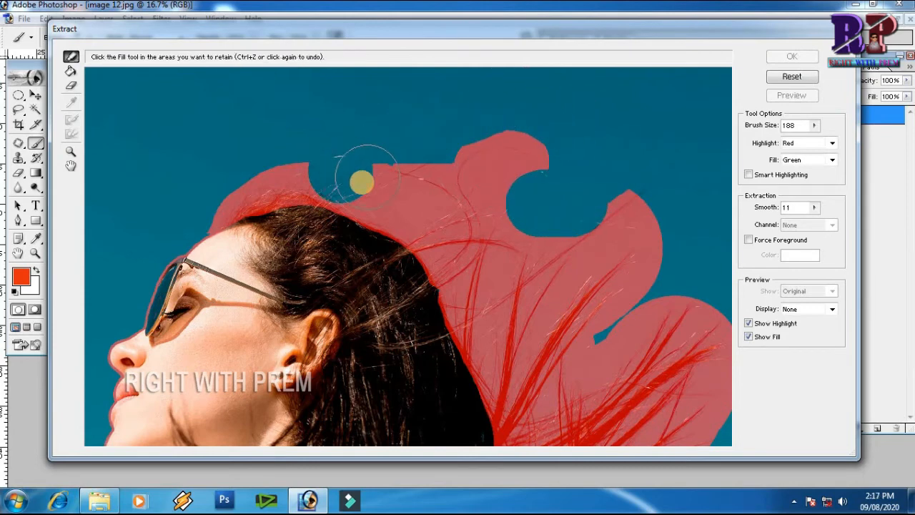
# Zoom out and fill the area inside the highlighted outline with the Fill tool.
pyautogui.hotkey('ctrl', '-')
pyautogui.hotkey('ctrl', '-')
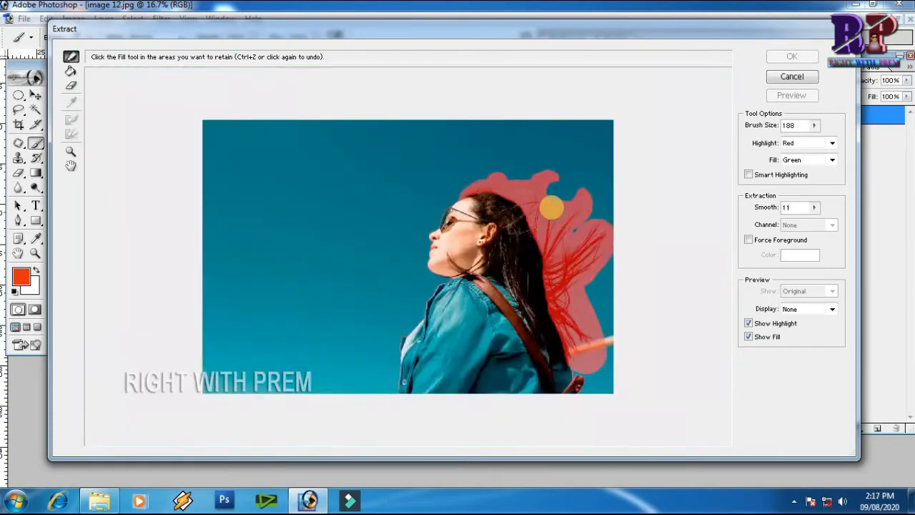
pyautogui.click(70, 73)
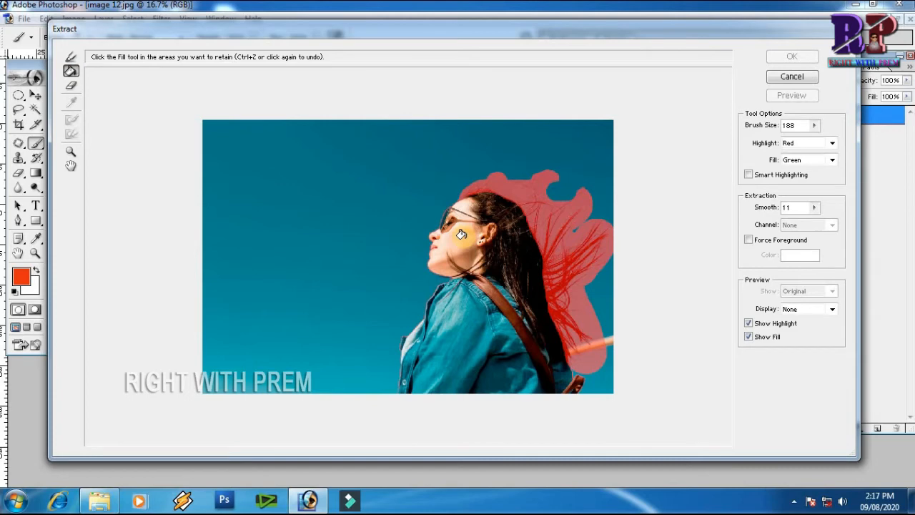
pyautogui.click(462, 235)
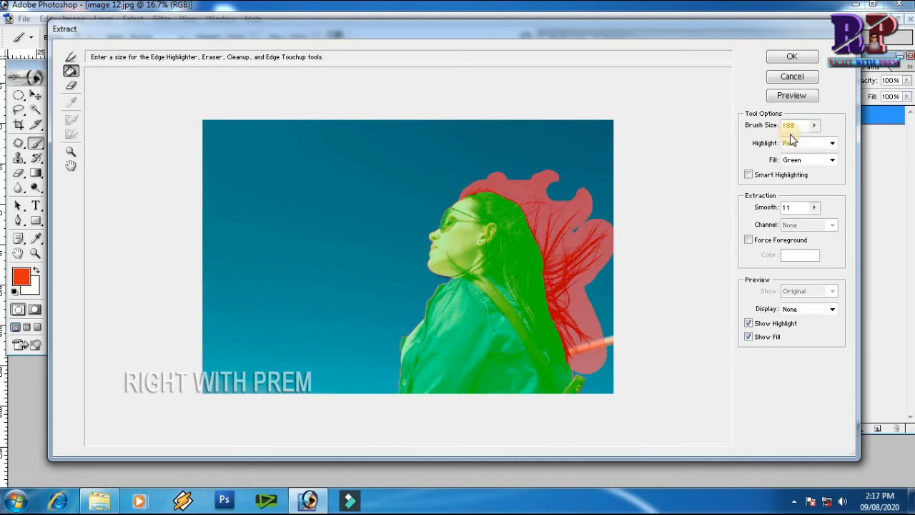
# Set Smooth to 9 and preview the extraction.
pyautogui.click(814, 207)
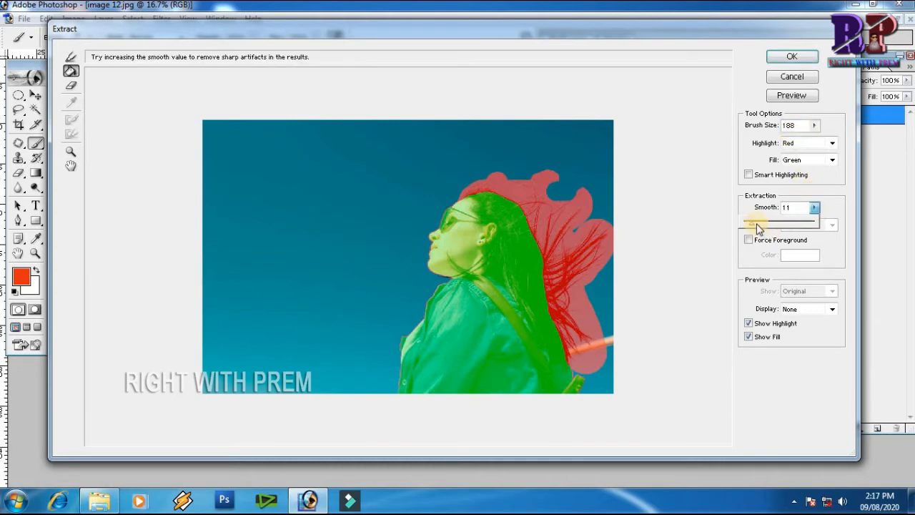
pyautogui.click(792, 206)
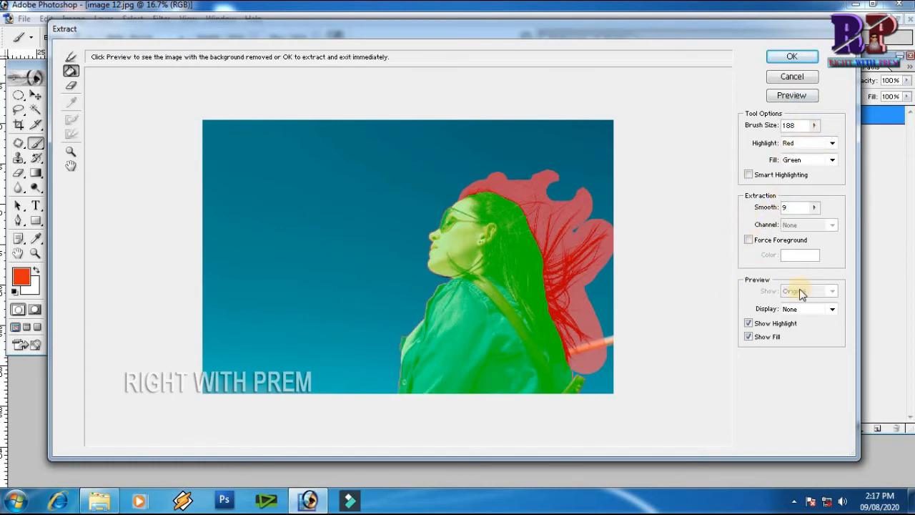
pyautogui.click(794, 96)
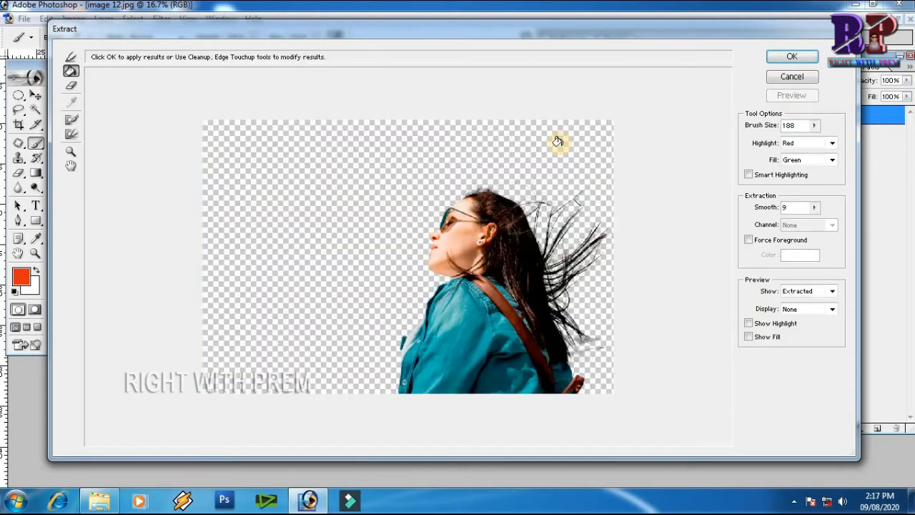
# Zoom in and inspect the extracted hair edges around the head and flowing strands.
pyautogui.click(562, 273)
pyautogui.click(562, 273)
pyautogui.moveTo(504, 352); pyautogui.dragTo(568, 196)
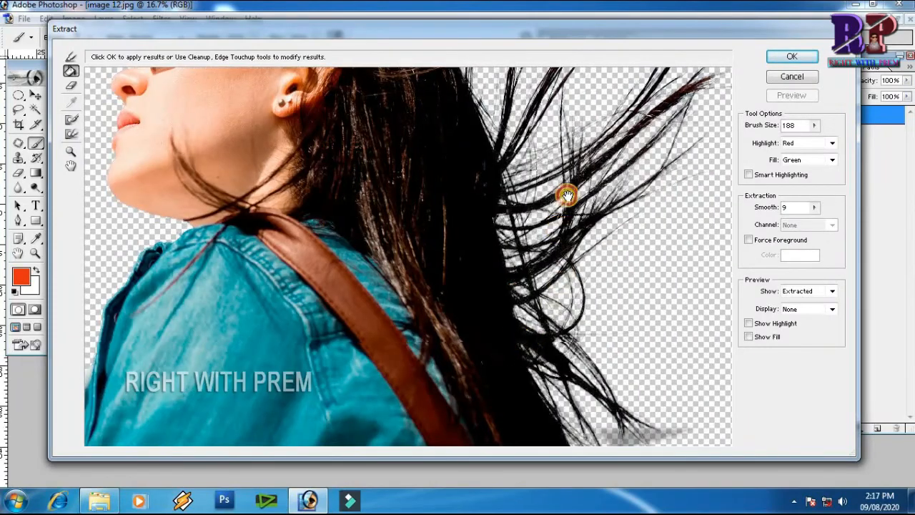
pyautogui.moveTo(557, 299); pyautogui.dragTo(621, 186)
pyautogui.moveTo(347, 292); pyautogui.dragTo(472, 253)
pyautogui.moveTo(468, 194); pyautogui.dragTo(387, 336)
pyautogui.moveTo(411, 186); pyautogui.dragTo(383, 339)
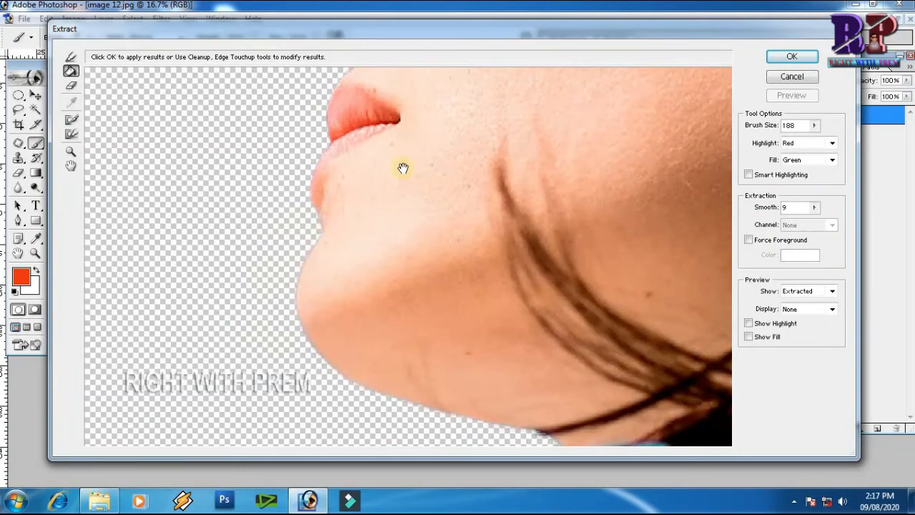
pyautogui.moveTo(404, 168); pyautogui.dragTo(316, 364)
pyautogui.moveTo(405, 190); pyautogui.dragTo(331, 337)
pyautogui.moveTo(386, 93)
pyautogui.mouseDown()
pyautogui.moveTo(419, 221)
pyautogui.moveTo(387, 266)
pyautogui.moveTo(380, 321)
pyautogui.mouseUp()
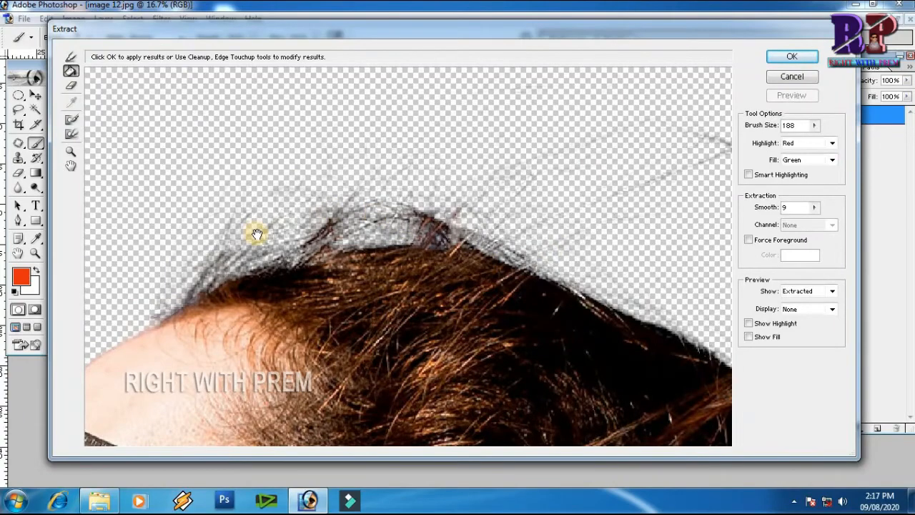
# Switch to the Cleanup tool, shrink it to 58, and clean the semi-transparent hair fringe above the forehead.
pyautogui.moveTo(247, 264); pyautogui.dragTo(245, 205)
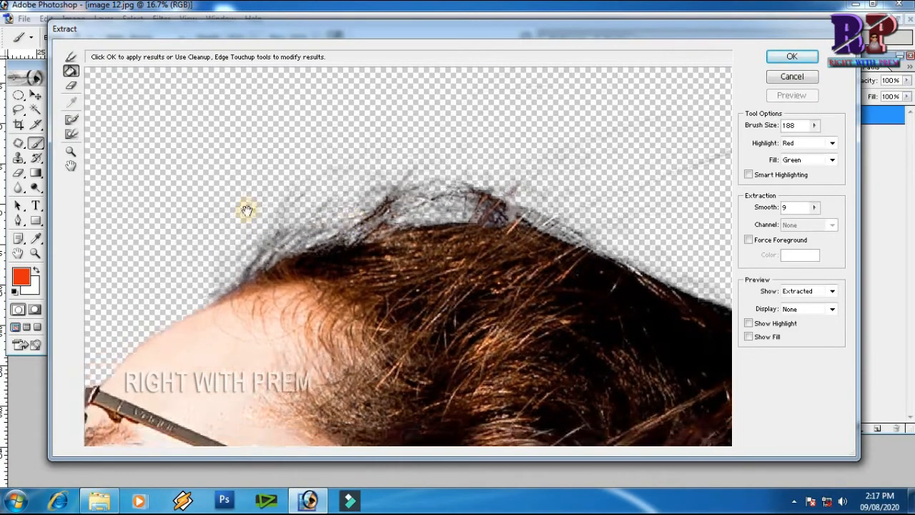
pyautogui.click(73, 123)
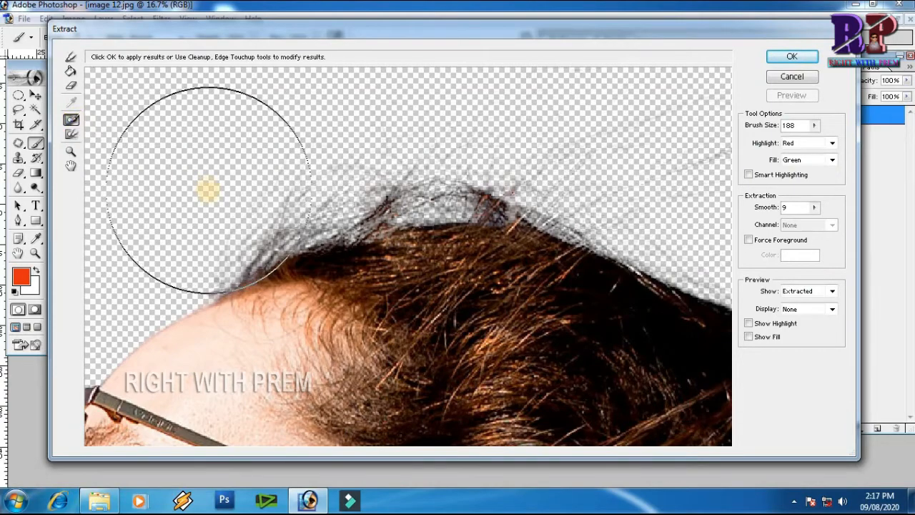
pyautogui.click(73, 135)
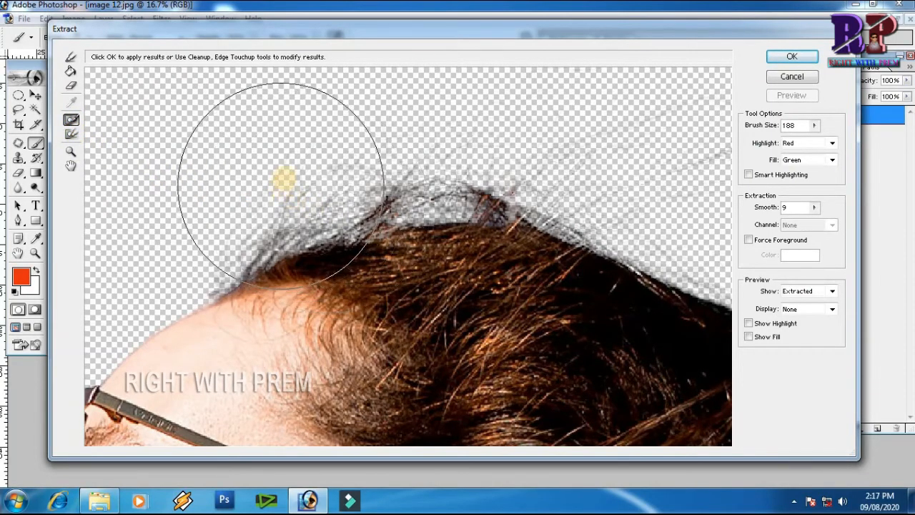
pyautogui.press('[')
pyautogui.press('[')
pyautogui.press('[')
pyautogui.press('[')
pyautogui.press('[')
pyautogui.press('[')
pyautogui.press('[')
pyautogui.press('[')
pyautogui.press('[')
pyautogui.press('[')
pyautogui.press('[')
pyautogui.press('[')
pyautogui.press('[')
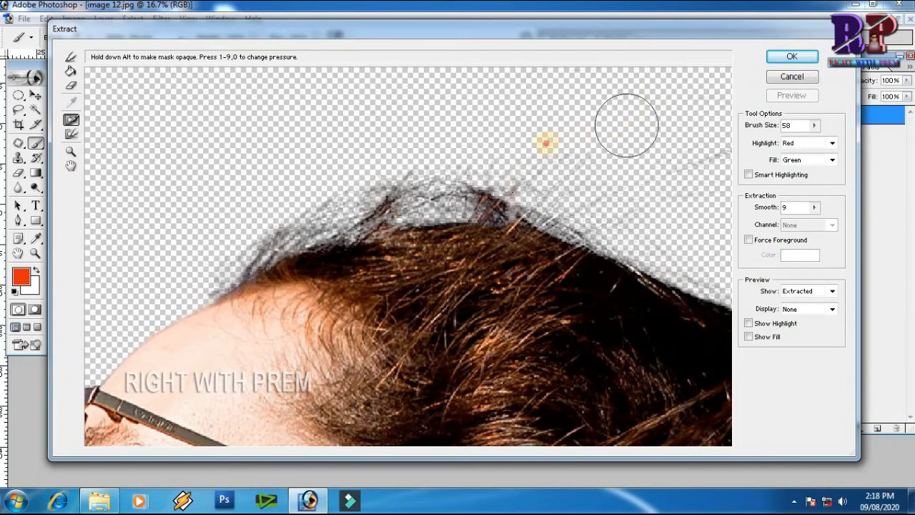
pyautogui.moveTo(533, 277); pyautogui.dragTo(512, 216)
pyautogui.keyDown('ctrl'); pyautogui.click(301, 211); pyautogui.keyUp('ctrl')
pyautogui.moveTo(428, 220); pyautogui.dragTo(300, 259)
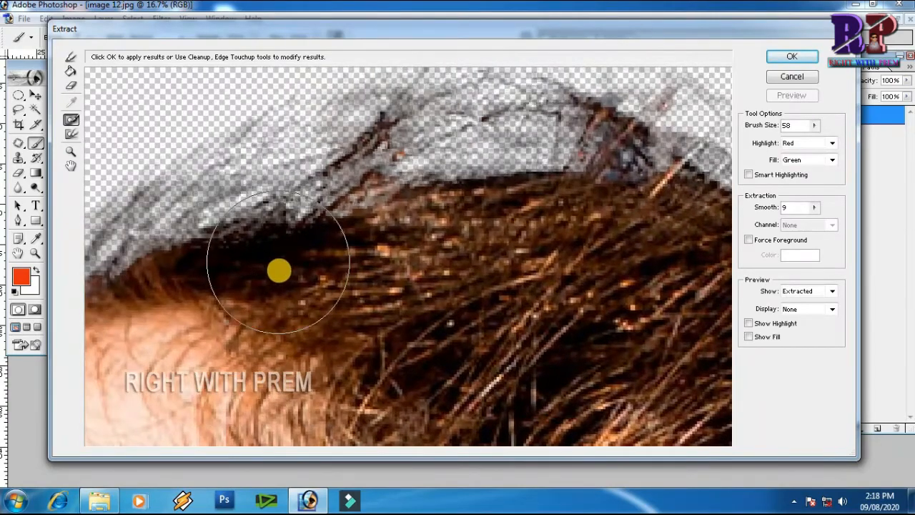
# Use the Edge Touchup tool to sharpen the hair edge along the forehead hairline.
pyautogui.click(72, 134)
pyautogui.click(250, 298)
pyautogui.click(299, 284)
pyautogui.moveTo(299, 284); pyautogui.dragTo(314, 273)
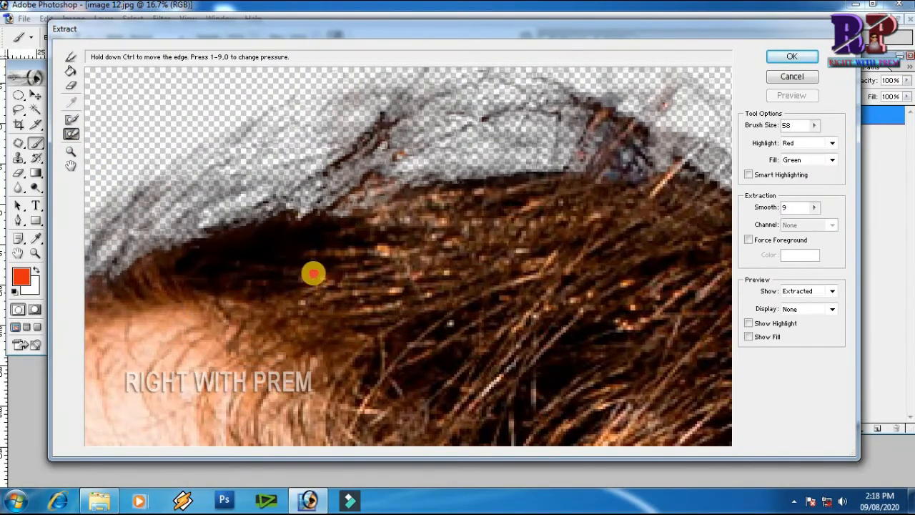
pyautogui.click(217, 311)
pyautogui.press('space')
pyautogui.moveTo(372, 305); pyautogui.dragTo(527, 268)
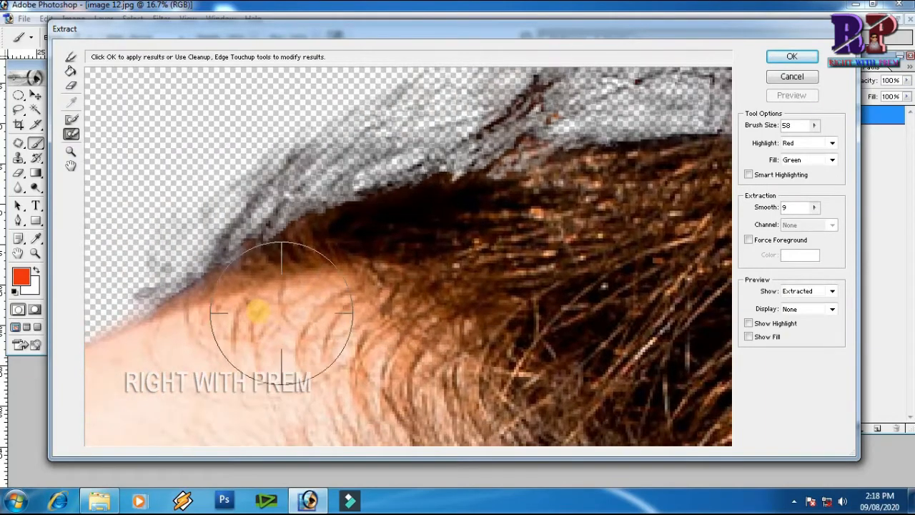
pyautogui.moveTo(266, 320)
pyautogui.mouseDown()
pyautogui.moveTo(278, 298)
pyautogui.moveTo(300, 330)
pyautogui.mouseUp()
pyautogui.press('space')
pyautogui.moveTo(548, 267); pyautogui.dragTo(382, 292)
pyautogui.moveTo(388, 257)
pyautogui.mouseDown()
pyautogui.moveTo(454, 296)
pyautogui.moveTo(489, 242)
pyautogui.moveTo(447, 261)
pyautogui.moveTo(429, 221)
pyautogui.mouseUp()
pyautogui.press('space')
pyautogui.moveTo(545, 286); pyautogui.dragTo(359, 343)
pyautogui.moveTo(439, 279)
pyautogui.mouseDown()
pyautogui.moveTo(417, 333)
pyautogui.moveTo(437, 303)
pyautogui.mouseUp()
pyautogui.press('space')
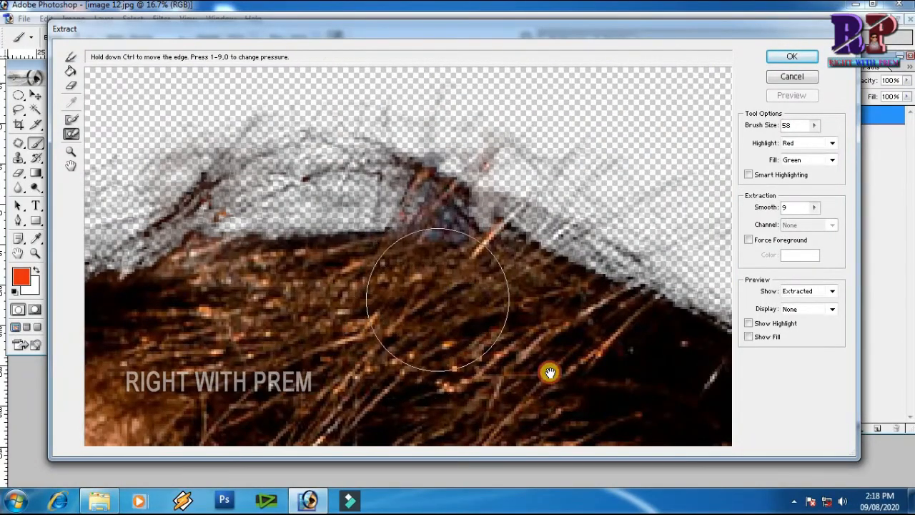
# Continue edge touch-up across the top of the head and dark hair strands, then apply the extraction.
pyautogui.moveTo(550, 372); pyautogui.dragTo(358, 268)
pyautogui.moveTo(517, 369); pyautogui.dragTo(431, 319)
pyautogui.moveTo(389, 276); pyautogui.dragTo(379, 219)
pyautogui.press('space')
pyautogui.moveTo(617, 323)
pyautogui.mouseDown()
pyautogui.moveTo(555, 362)
pyautogui.moveTo(471, 94)
pyautogui.mouseUp()
pyautogui.moveTo(550, 331); pyautogui.dragTo(446, 147)
pyautogui.moveTo(534, 363); pyautogui.dragTo(472, 210)
pyautogui.moveTo(494, 266)
pyautogui.mouseDown()
pyautogui.moveTo(443, 183)
pyautogui.moveTo(461, 318)
pyautogui.mouseUp()
pyautogui.press('space')
pyautogui.moveTo(464, 312); pyautogui.dragTo(434, 226)
pyautogui.press('space')
pyautogui.moveTo(546, 364); pyautogui.dragTo(500, 235)
pyautogui.moveTo(563, 355); pyautogui.dragTo(480, 108)
pyautogui.moveTo(480, 212)
pyautogui.mouseDown()
pyautogui.moveTo(462, 204)
pyautogui.moveTo(442, 158)
pyautogui.mouseUp()
pyautogui.press('space')
pyautogui.moveTo(524, 385)
pyautogui.mouseDown()
pyautogui.moveTo(505, 329)
pyautogui.moveTo(406, 193)
pyautogui.mouseUp()
pyautogui.moveTo(442, 281); pyautogui.dragTo(443, 250)
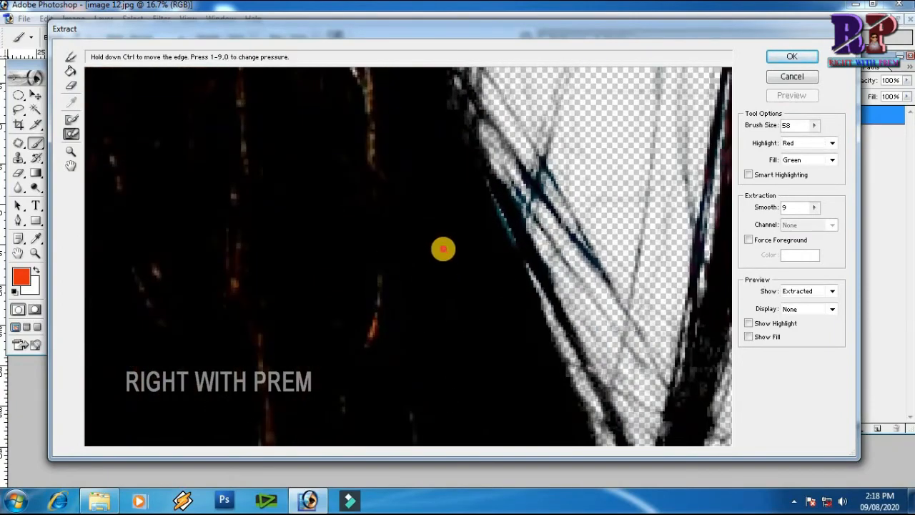
pyautogui.press('space')
pyautogui.moveTo(437, 307); pyautogui.dragTo(386, 176)
pyautogui.moveTo(373, 287); pyautogui.dragTo(363, 284)
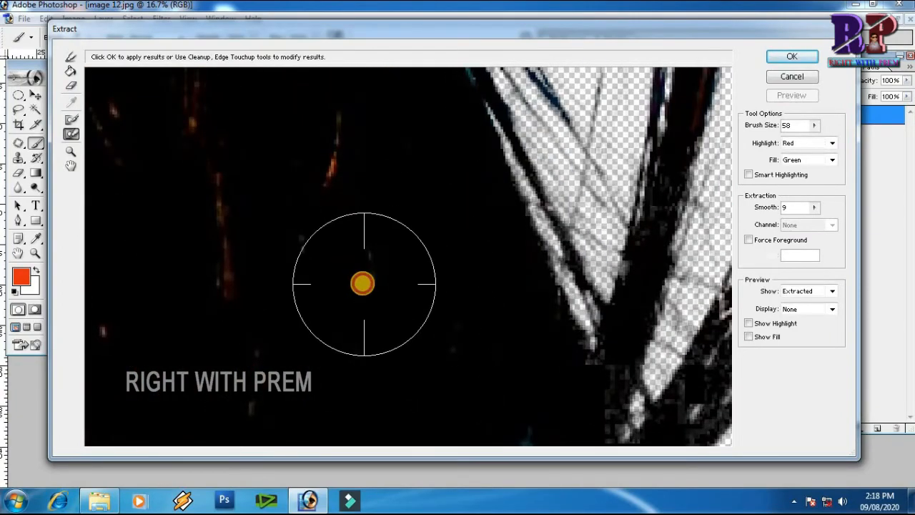
pyautogui.hotkey('ctrl', '0')
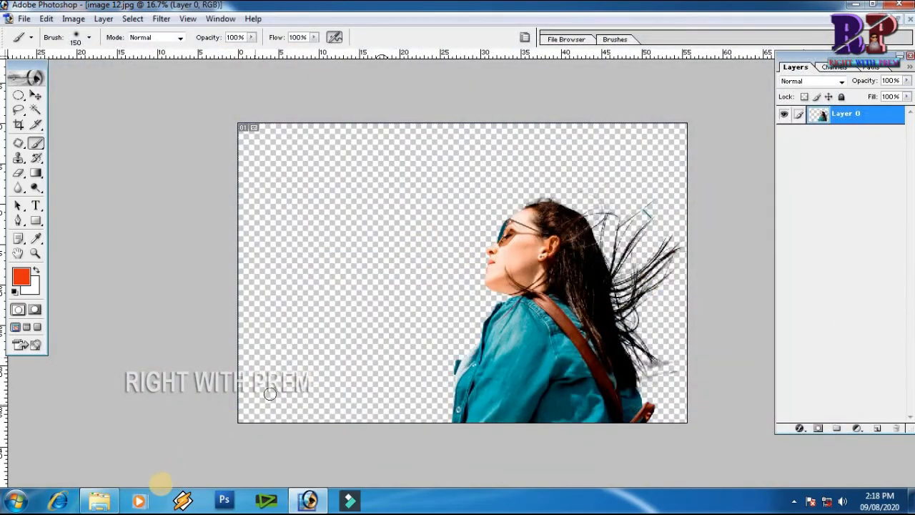
# Switch to the file explorer and go back up to the TUTORIYAL IMAGE folder.
pyautogui.click(100, 501)
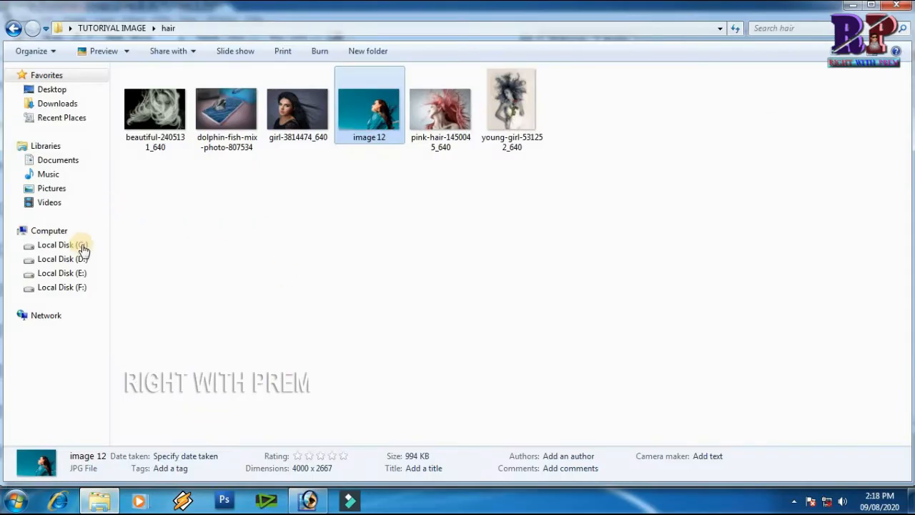
pyautogui.press('BackSpace')
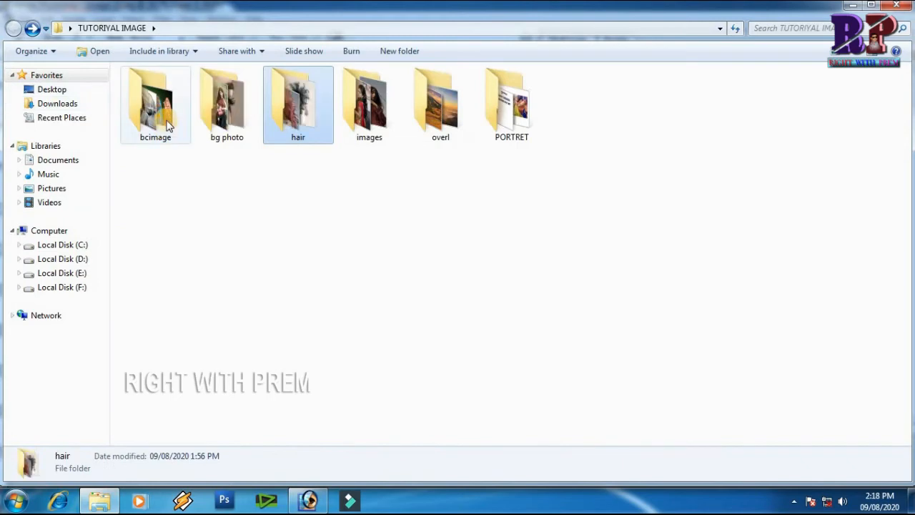
# Bring the basket-beach-blue photo from the bg photo folder into Photoshop and paste it into image 12 as a new layer.
pyautogui.click(168, 127)
pyautogui.doubleClick(231, 109)
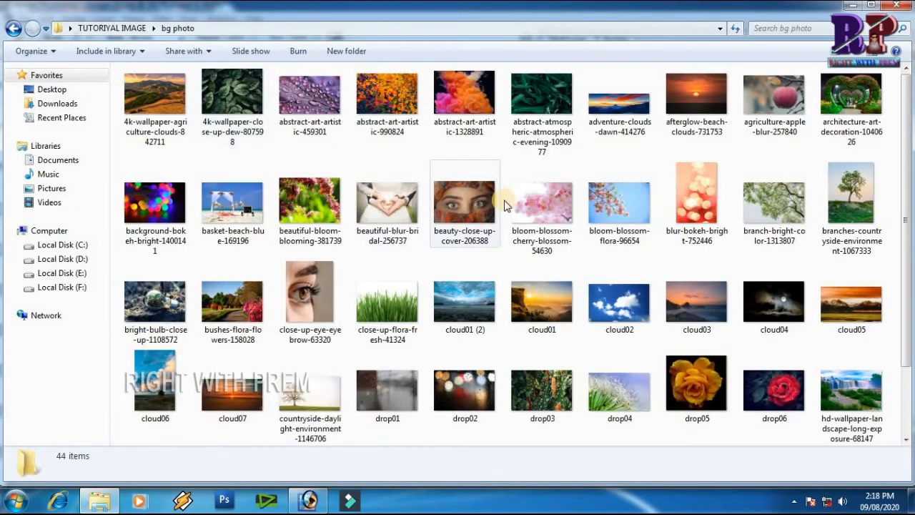
pyautogui.scroll(-2, 512, 205)
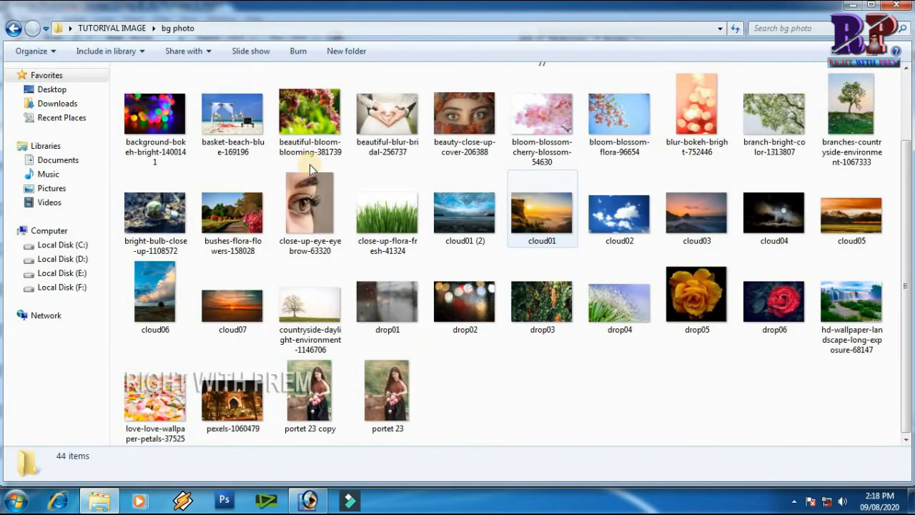
pyautogui.moveTo(233, 115); pyautogui.dragTo(429, 214)
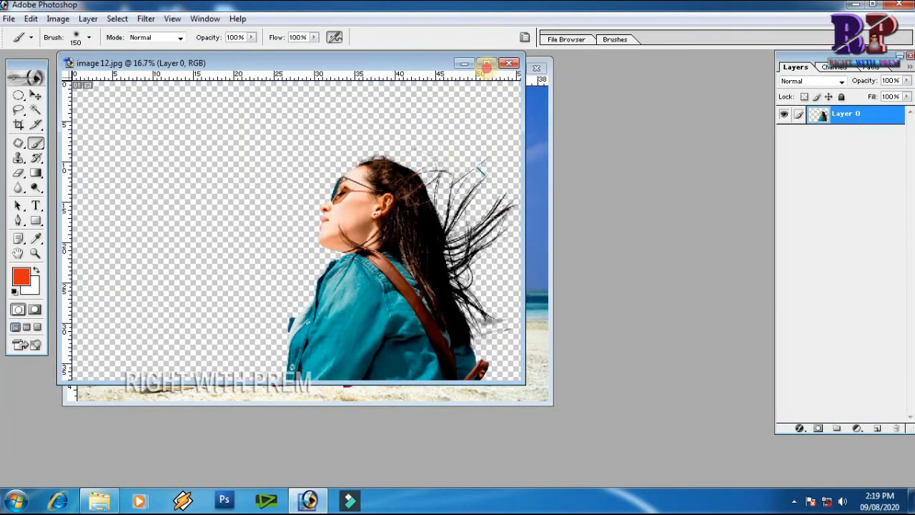
pyautogui.click(486, 63)
pyautogui.hotkey('ctrl', 'v')
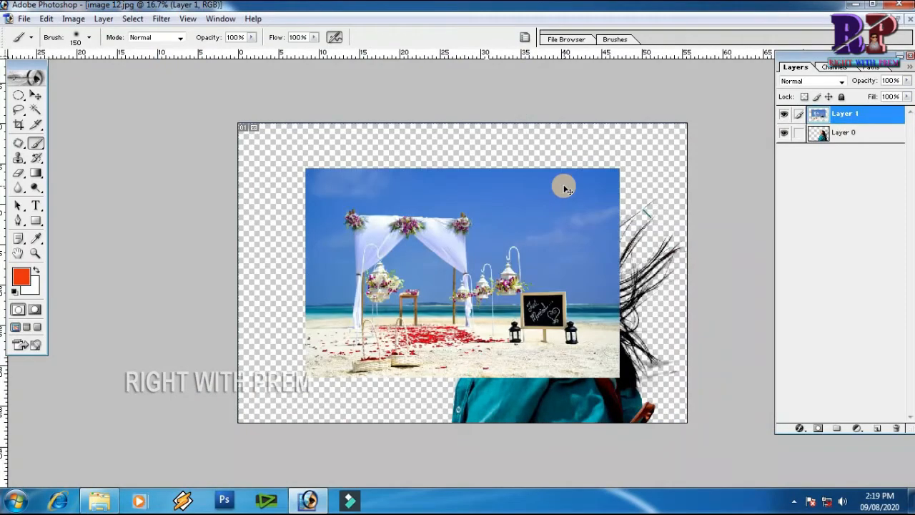
# Free-transform the beach photo to cover the whole canvas, then move its layer below the extracted woman's layer.
pyautogui.hotkey('ctrl', 't')
pyautogui.moveTo(386, 243); pyautogui.dragTo(318, 198)
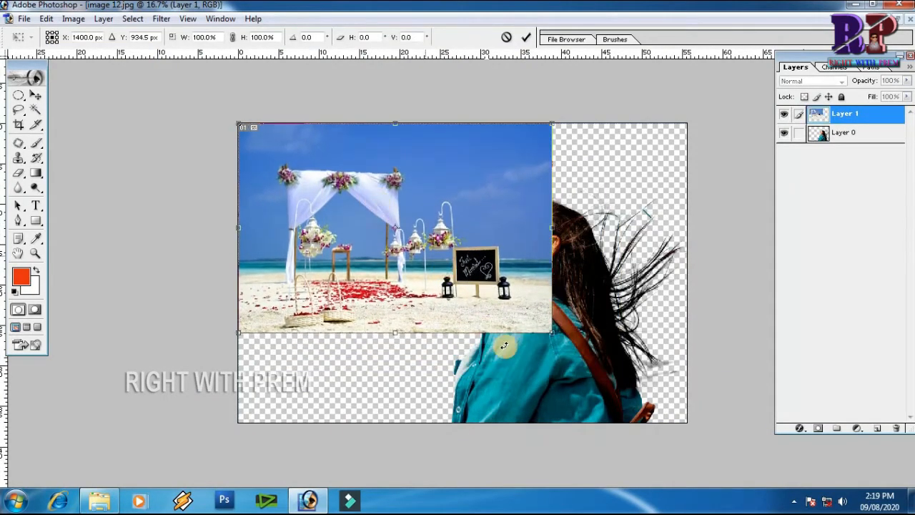
pyautogui.moveTo(563, 342); pyautogui.dragTo(678, 433)
pyautogui.press('Return')
pyautogui.press('b')
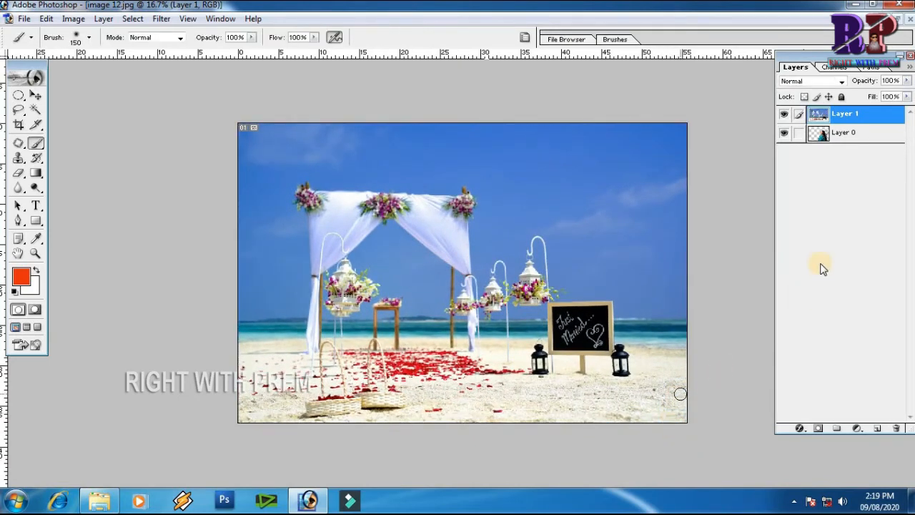
pyautogui.moveTo(859, 116); pyautogui.dragTo(861, 144)
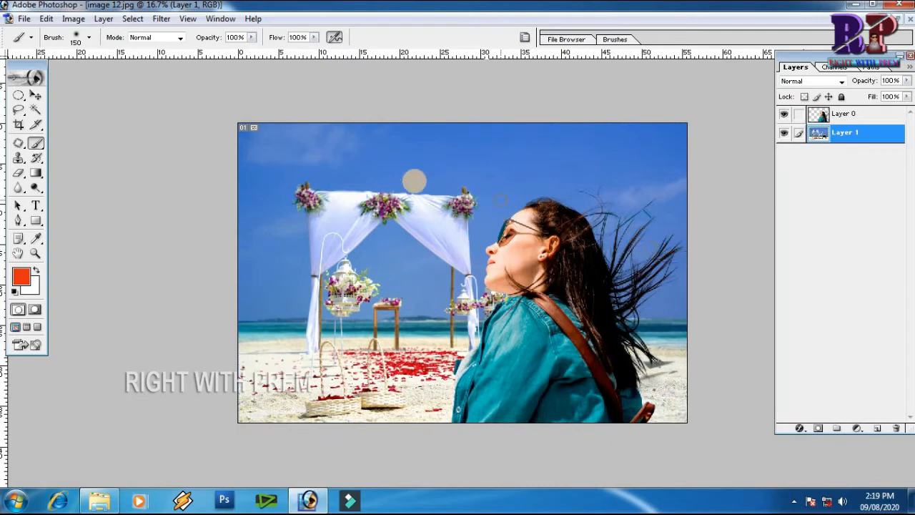
pyautogui.click(162, 19)
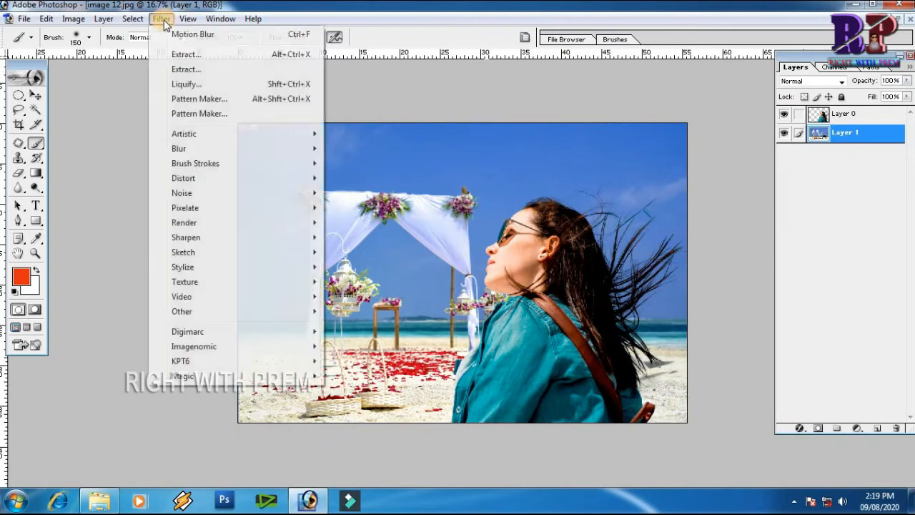
pyautogui.click(184, 84)
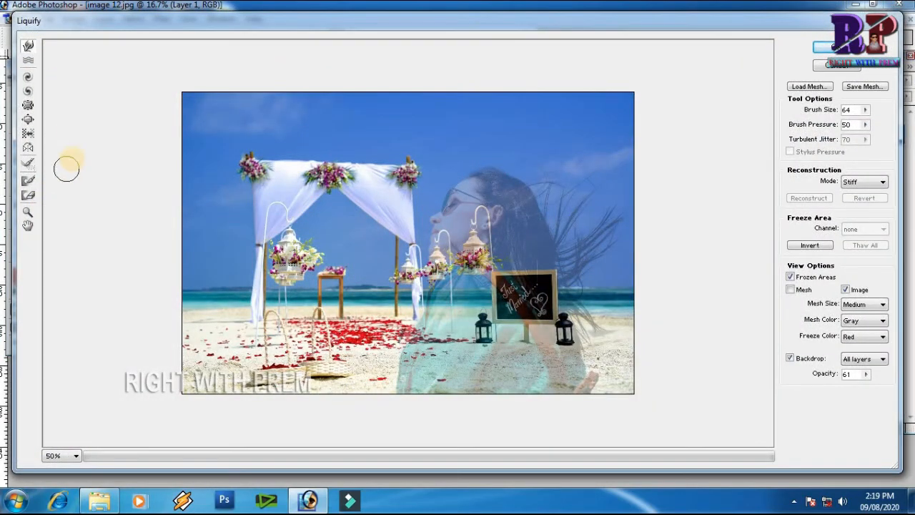
pyautogui.click(838, 65)
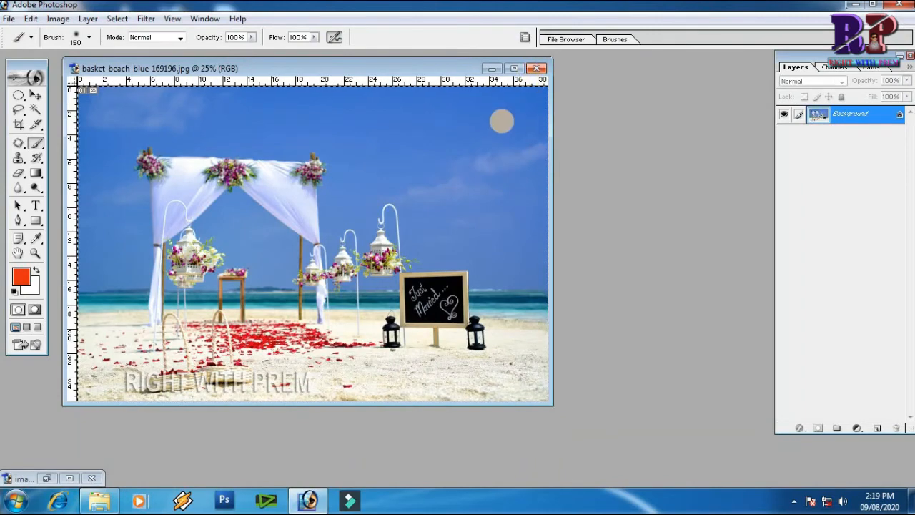
# Open Pattern Maker on the basket-beach-blue photo and marquee the flowered lantern as the sample area.
pyautogui.press('m')
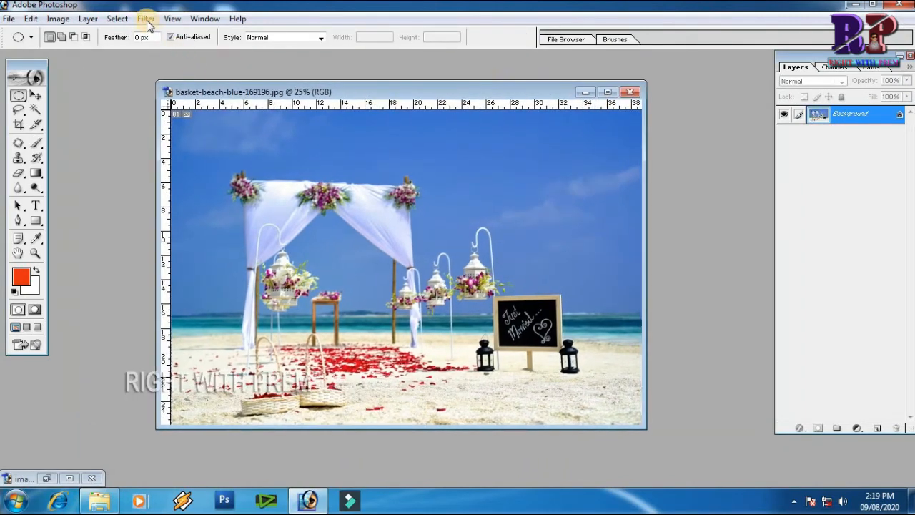
pyautogui.click(145, 19)
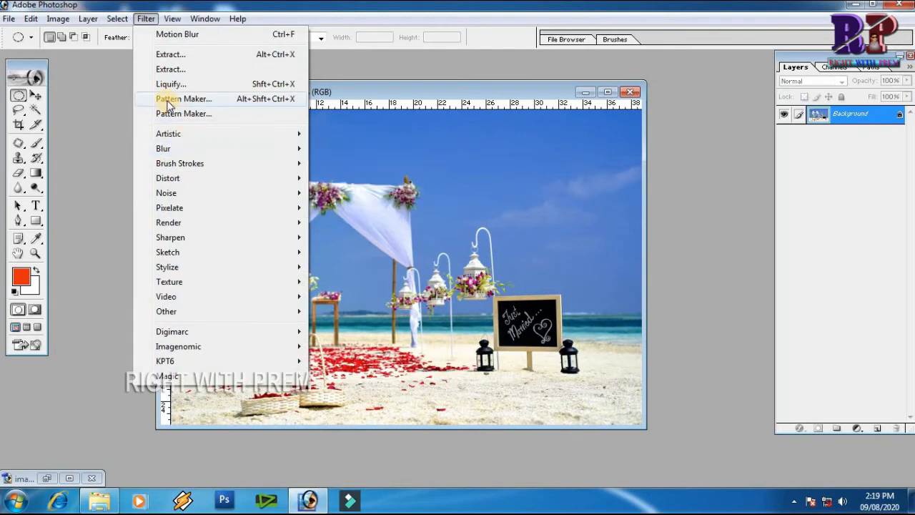
pyautogui.click(224, 101)
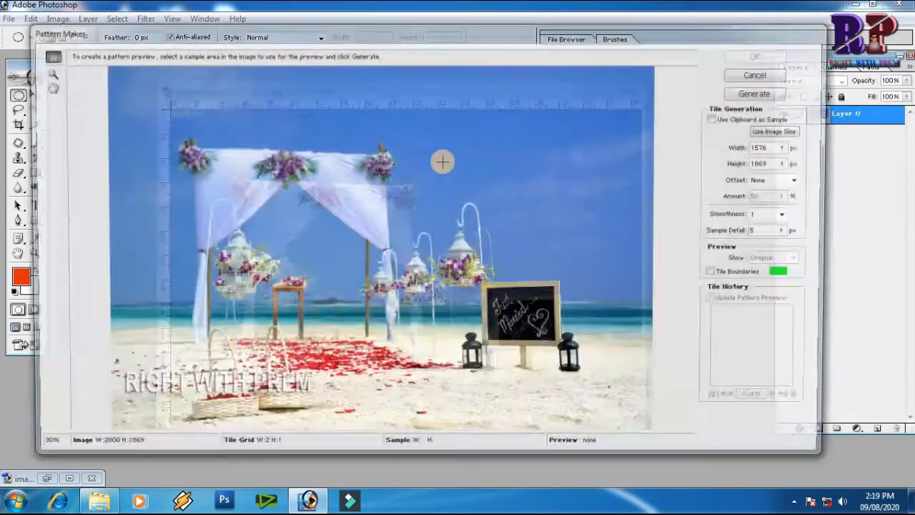
pyautogui.moveTo(274, 144); pyautogui.dragTo(490, 331)
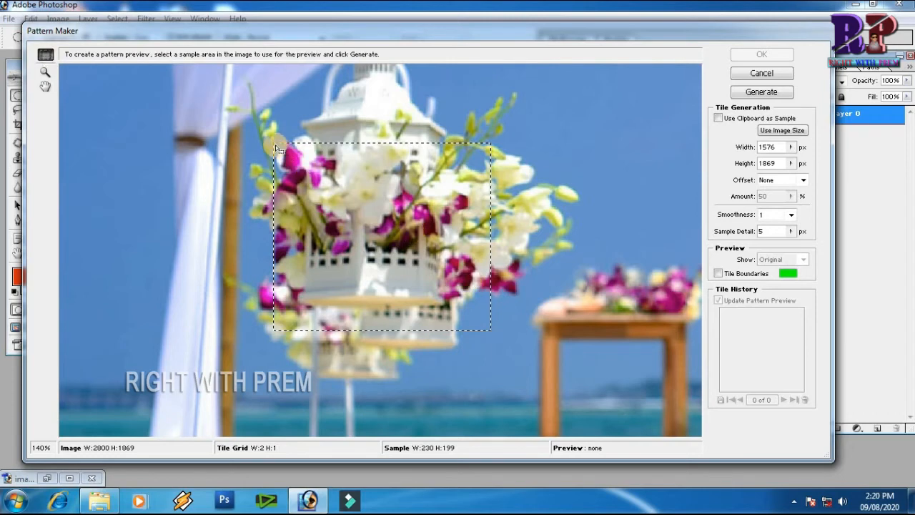
pyautogui.moveTo(278, 151); pyautogui.dragTo(475, 342)
pyautogui.moveTo(422, 313); pyautogui.dragTo(398, 304)
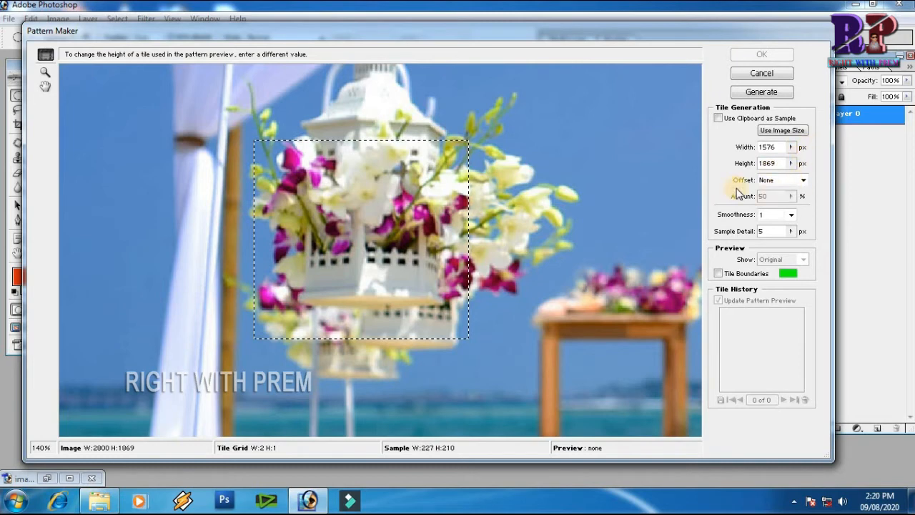
# Set the Pattern Maker Sample Detail to 6 px, keeping Offset at None and Smoothness at 1.
pyautogui.click(801, 181)
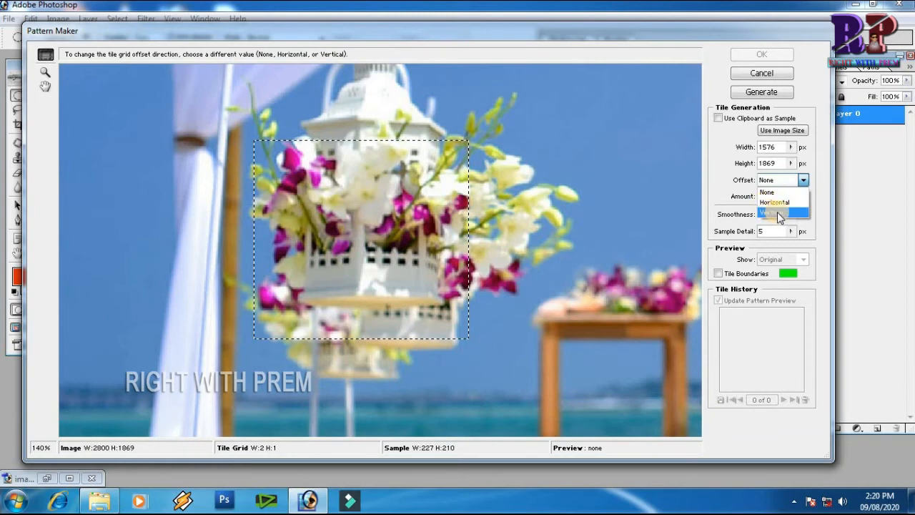
pyautogui.click(803, 180)
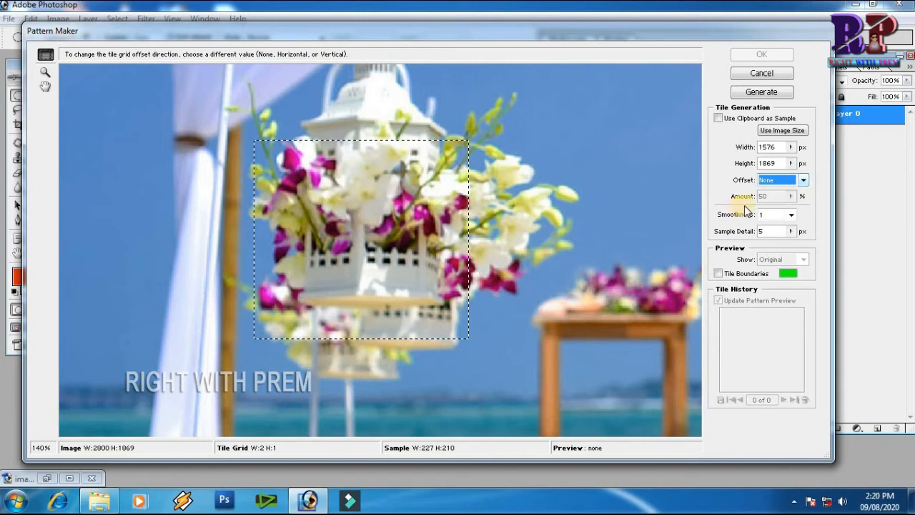
pyautogui.click(791, 215)
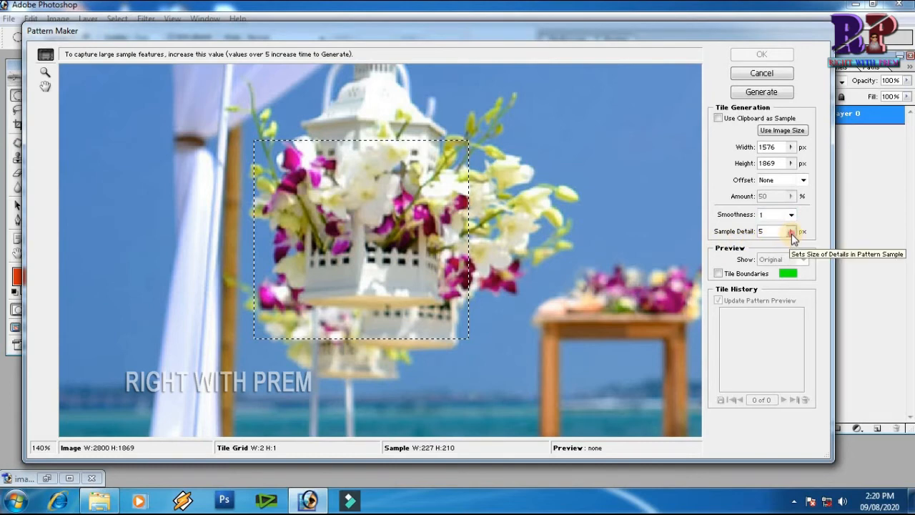
pyautogui.click(791, 232)
pyautogui.moveTo(732, 245); pyautogui.dragTo(731, 245)
# Reselect the lantern sample, generate the pattern and apply it to the image.
pyautogui.click(673, 215)
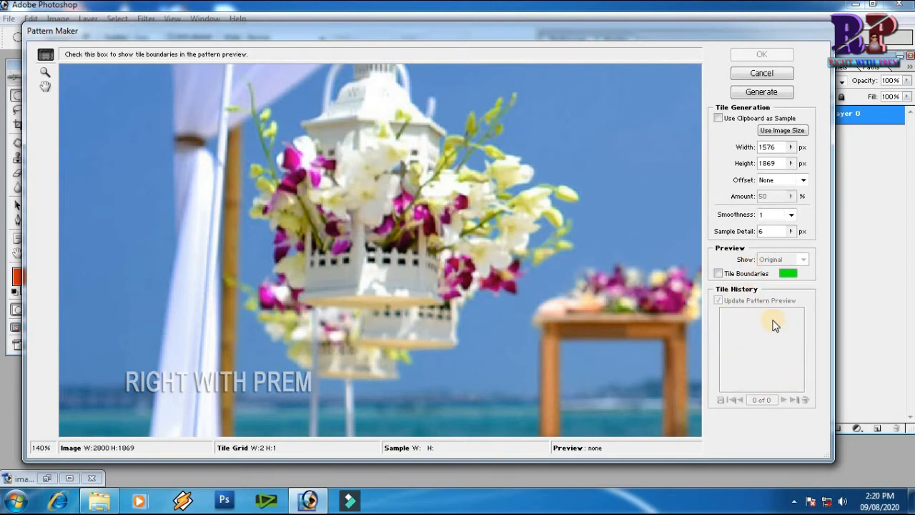
pyautogui.click(763, 93)
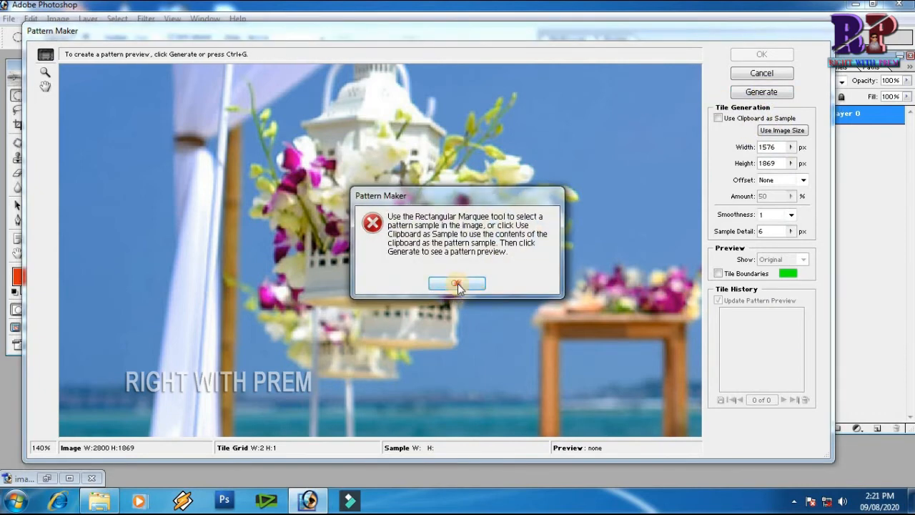
pyautogui.click(457, 284)
pyautogui.moveTo(269, 151); pyautogui.dragTo(472, 327)
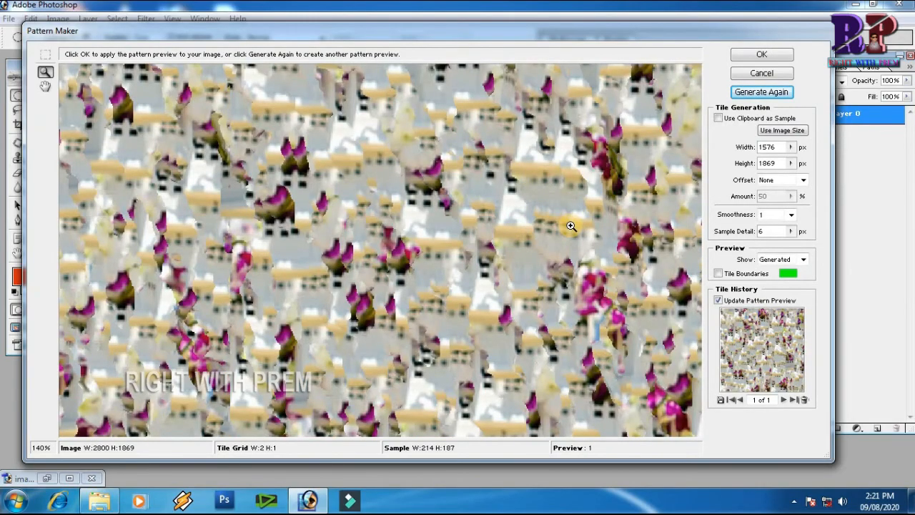
pyautogui.scroll(-6, 570, 226)
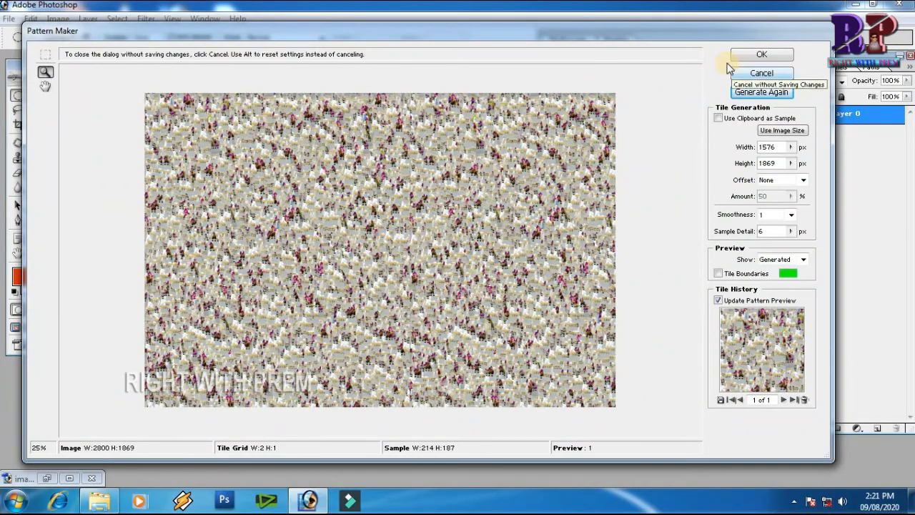
pyautogui.click(773, 61)
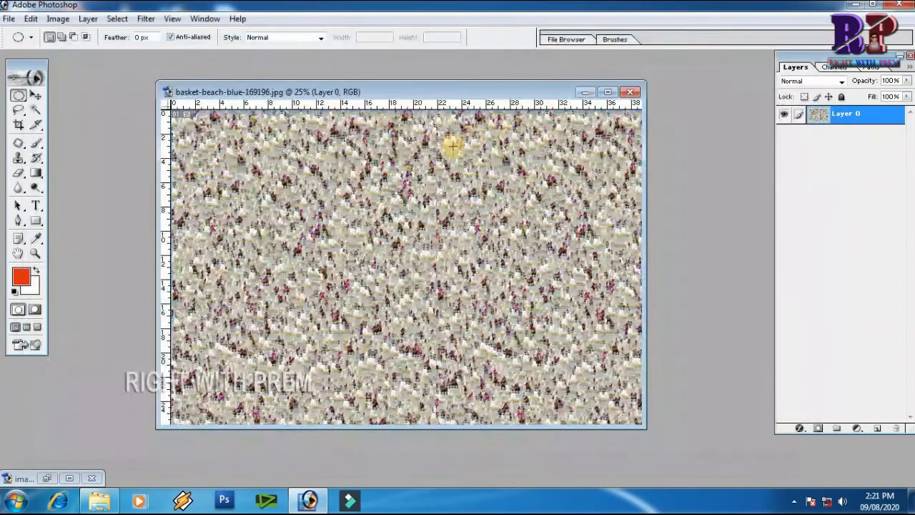
# Define the generated image as a new pattern under its default name basket-beach-blue-169196.jpg.
pyautogui.click(31, 18)
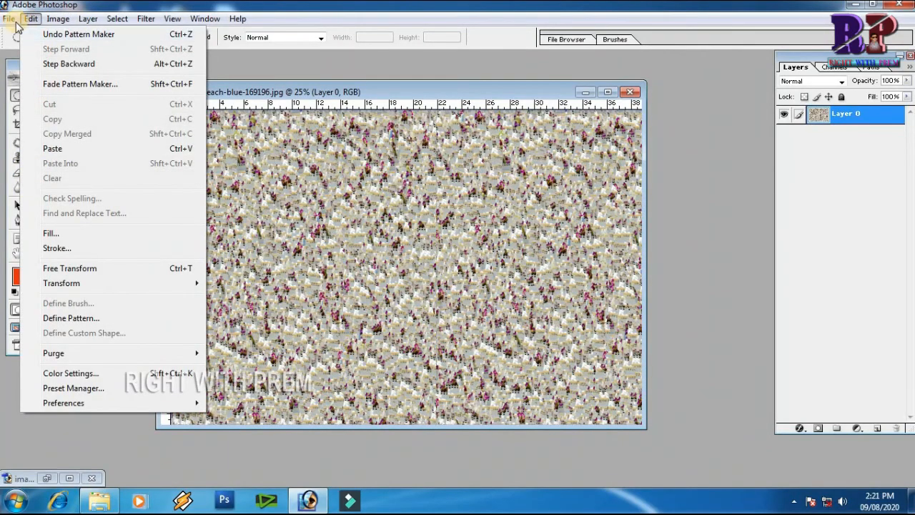
pyautogui.moveTo(44, 22)
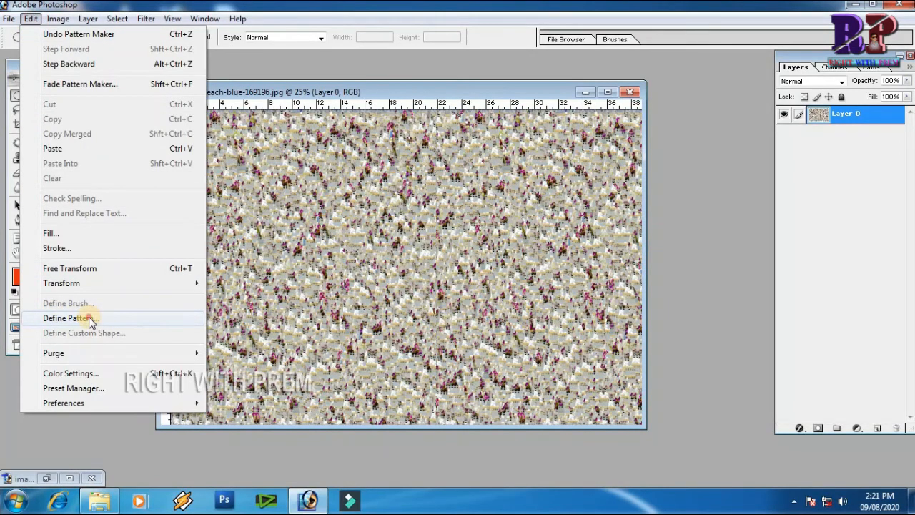
pyautogui.click(68, 319)
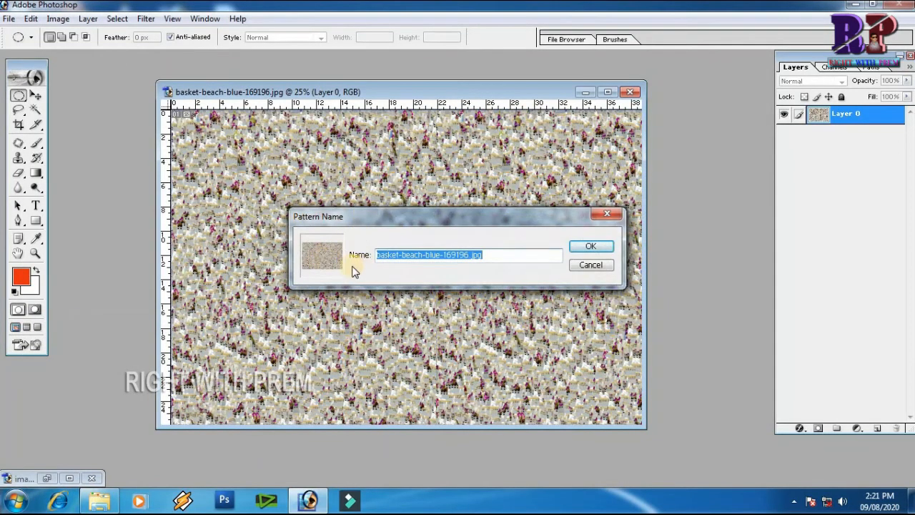
pyautogui.click(586, 248)
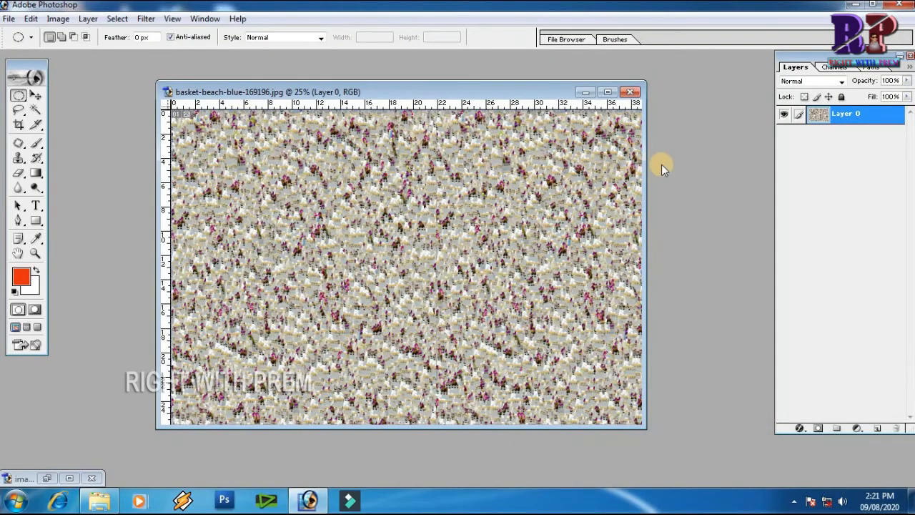
# Create a new 2800 × 1869 px document and open Fill with its contents set to Pattern.
pyautogui.hotkey('ctrl', 'n')
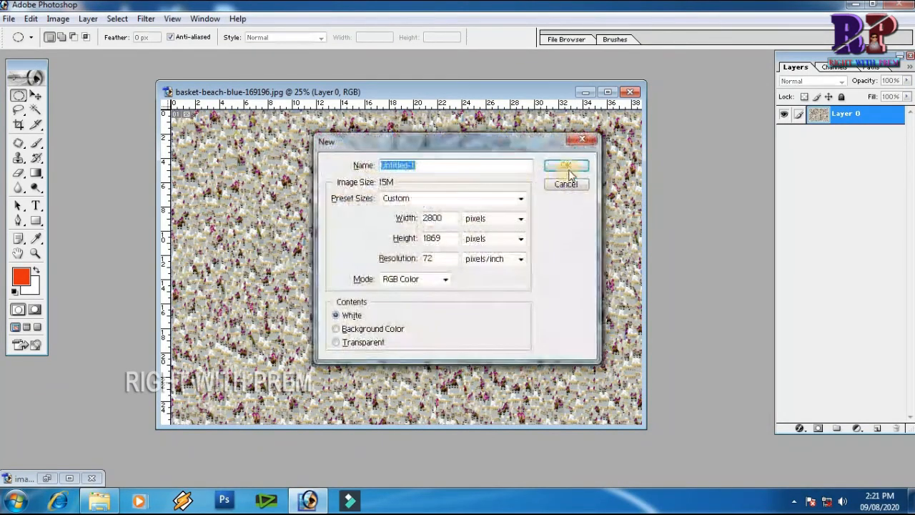
pyautogui.click(569, 165)
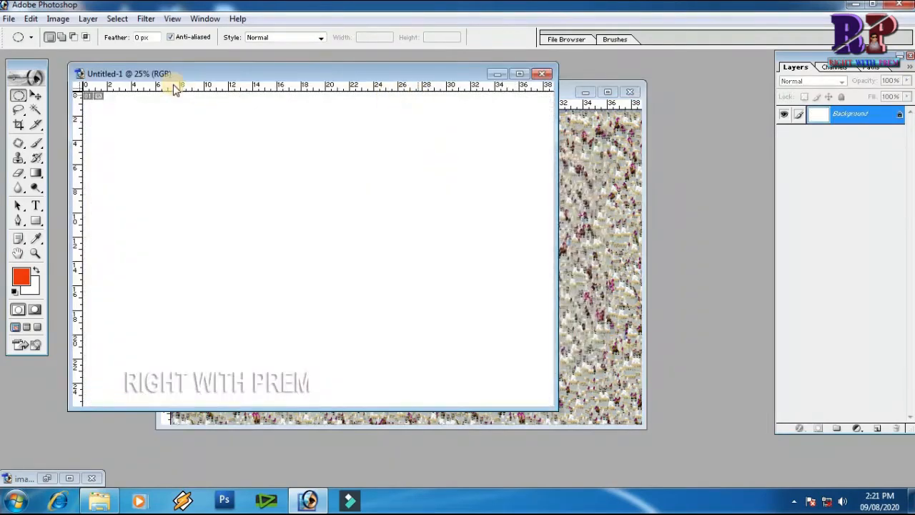
pyautogui.click(32, 19)
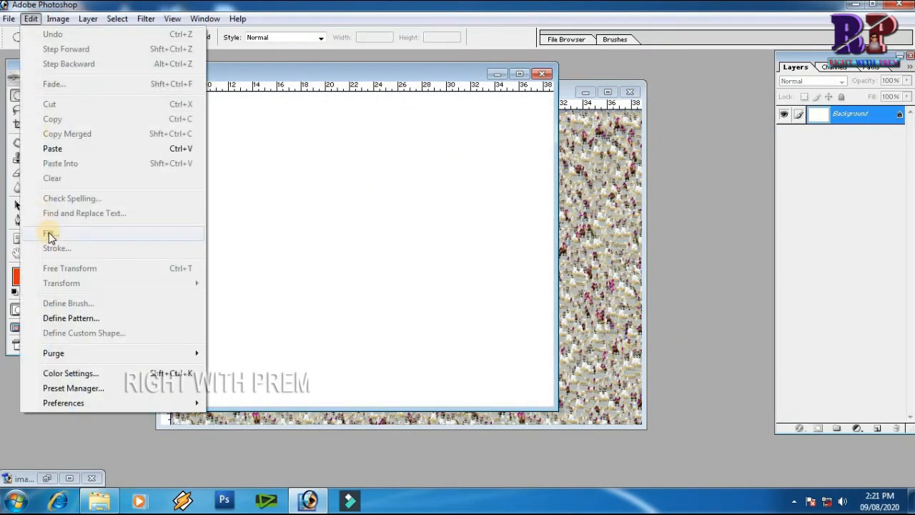
pyautogui.click(122, 231)
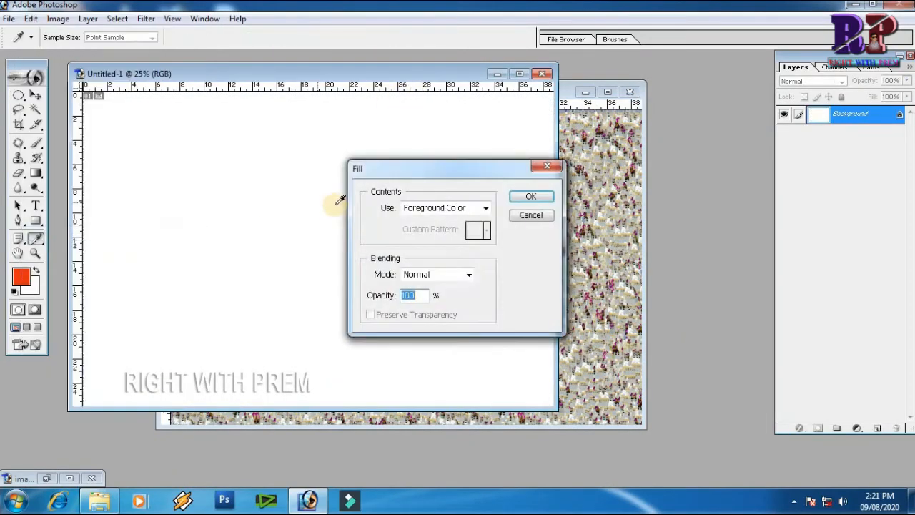
pyautogui.click(486, 207)
pyautogui.click(443, 253)
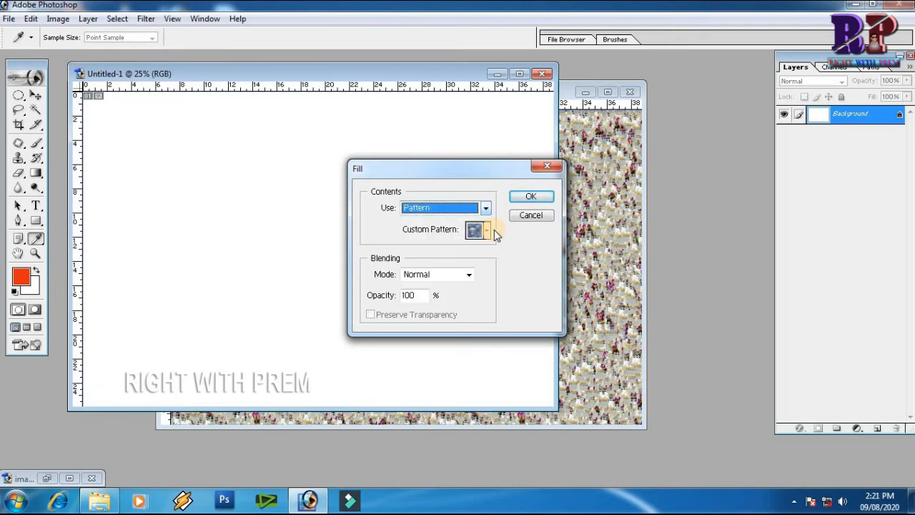
# Browse the custom patterns and fill the new document with the newly defined beach pattern.
pyautogui.click(487, 229)
pyautogui.click(495, 369)
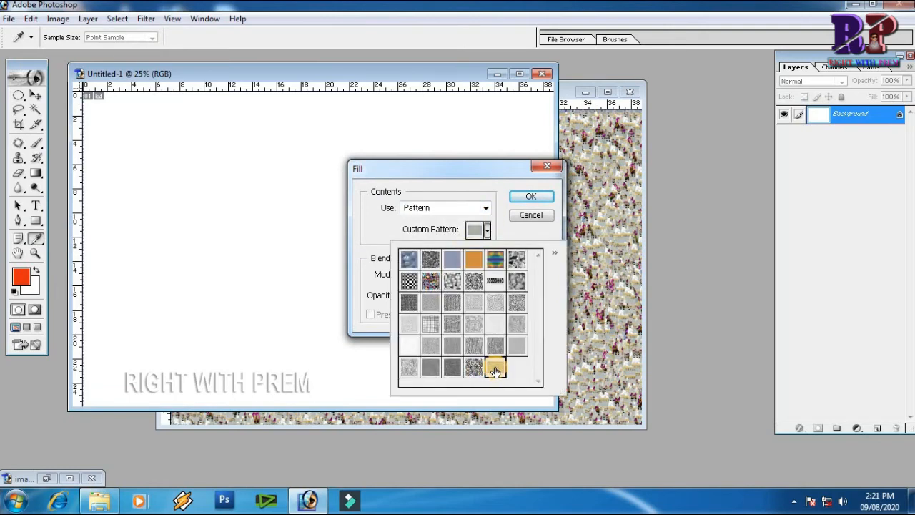
pyautogui.click(431, 256)
pyautogui.click(411, 263)
pyautogui.click(409, 281)
pyautogui.click(431, 281)
pyautogui.click(452, 281)
pyautogui.click(474, 281)
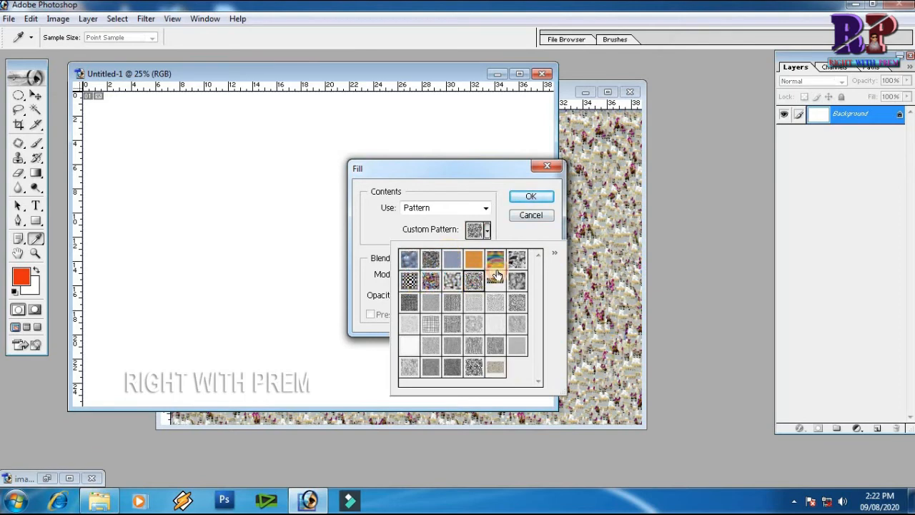
pyautogui.click(517, 258)
pyautogui.click(517, 280)
pyautogui.click(517, 302)
pyautogui.click(495, 303)
pyautogui.click(473, 302)
pyautogui.click(452, 303)
pyautogui.click(409, 302)
pyautogui.click(431, 324)
pyautogui.click(496, 367)
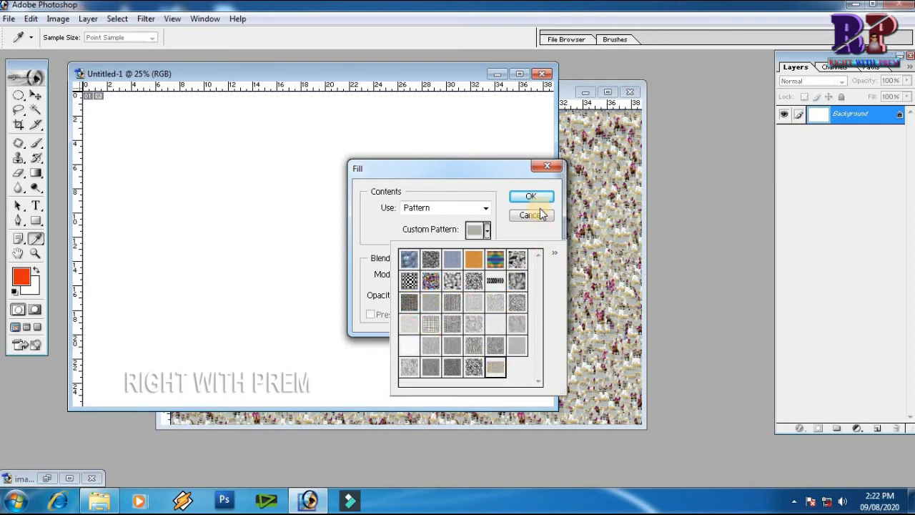
pyautogui.click(534, 198)
# Refill the document with a different, multicoloured preset pattern using the Fill command.
pyautogui.press('m')
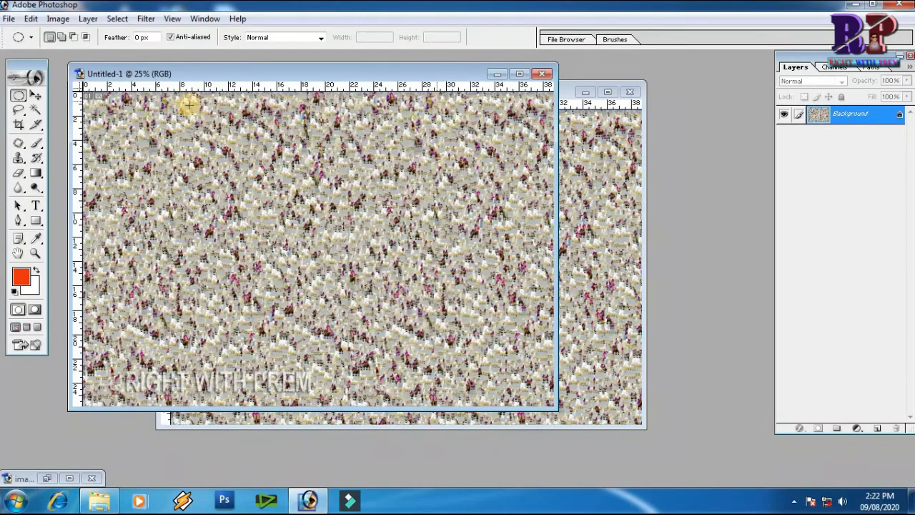
pyautogui.click(31, 19)
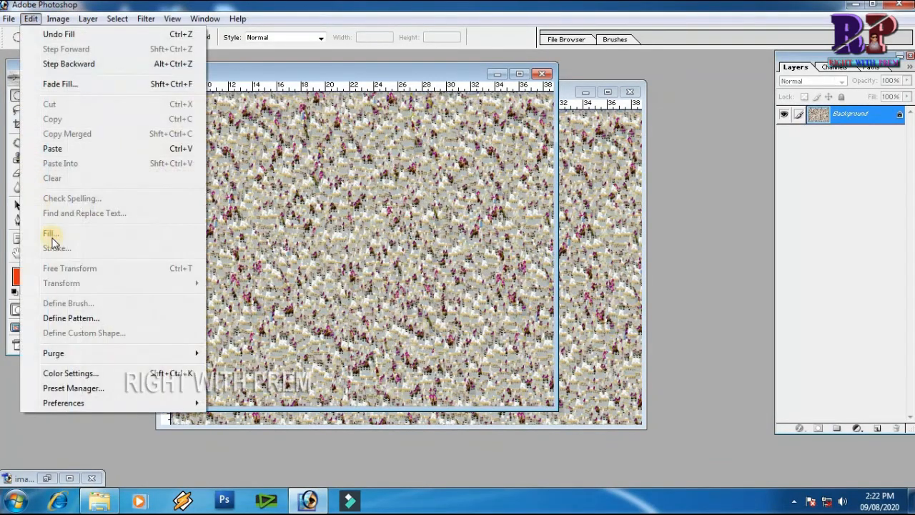
pyautogui.click(207, 231)
pyautogui.click(487, 230)
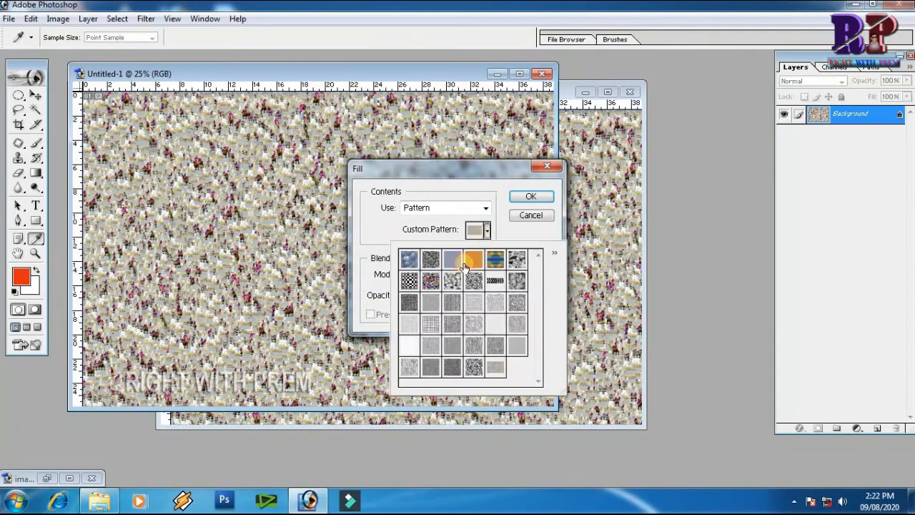
pyautogui.click(429, 293)
pyautogui.click(532, 196)
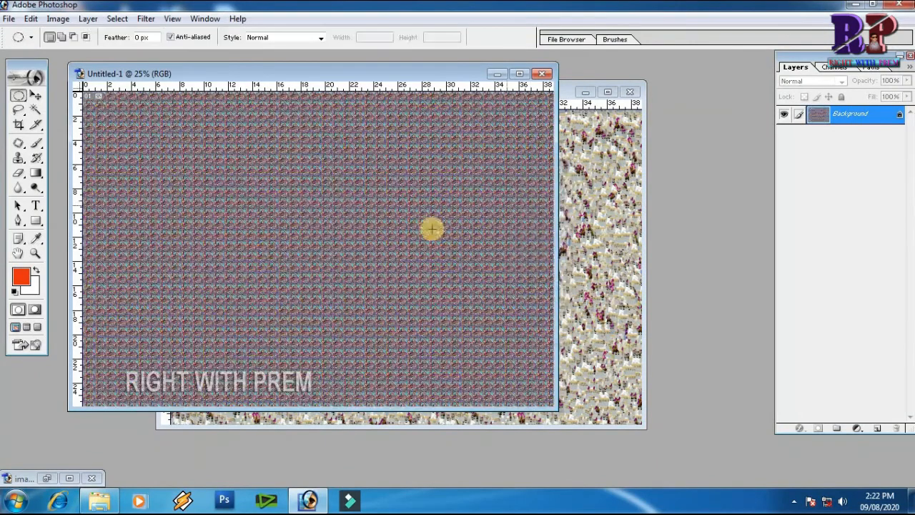
# Zoom into the filled pattern, then close the untitled document without saving.
pyautogui.moveTo(291, 167); pyautogui.dragTo(403, 228)
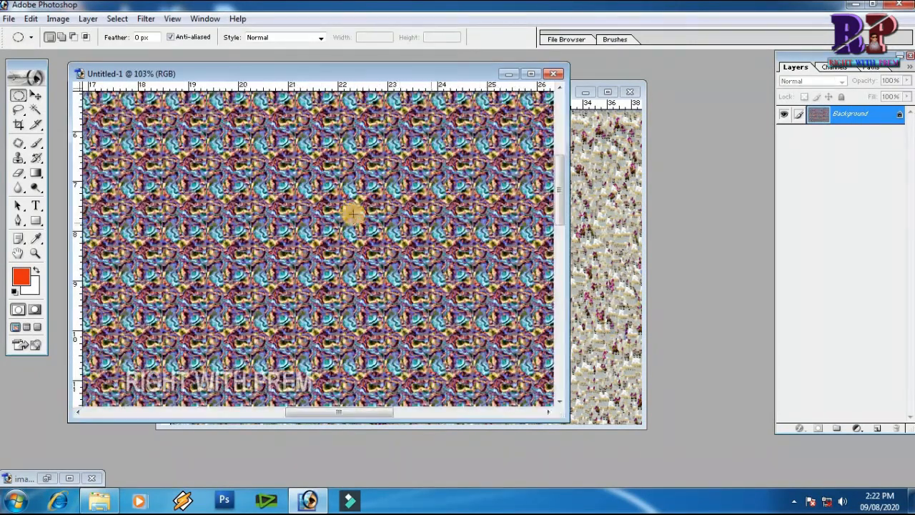
pyautogui.click(555, 75)
pyautogui.click(462, 194)
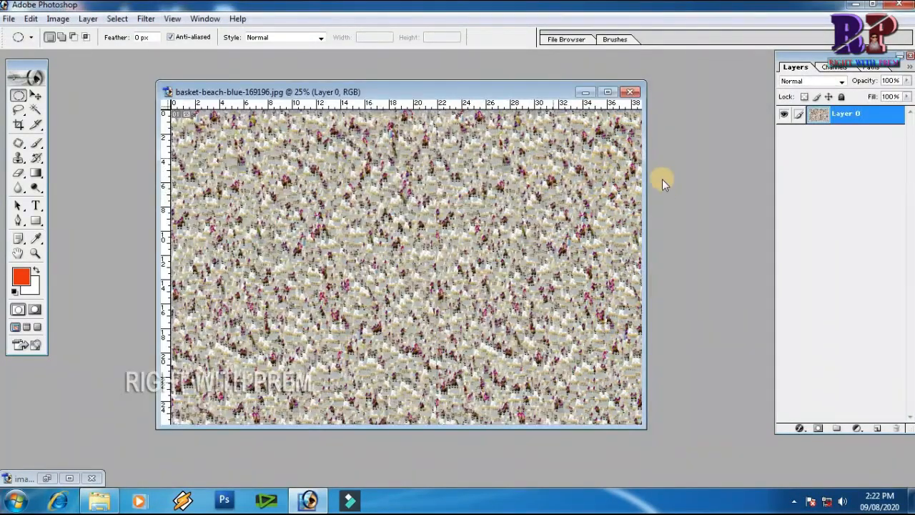
# Undo the pattern applied to the beach photo.
pyautogui.hotkey('ctrl', 'z')
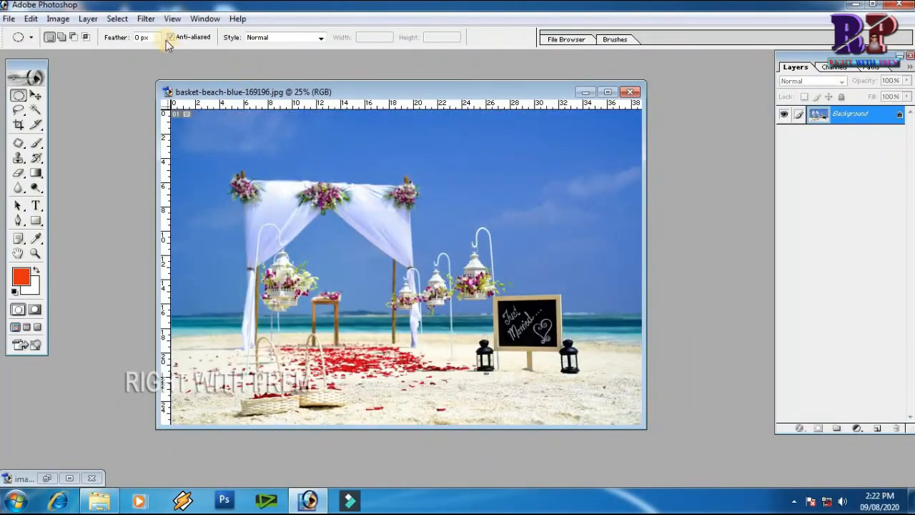
# Try generating a Pattern Maker preview from the red petals on the sand, then cancel.
pyautogui.click(146, 19)
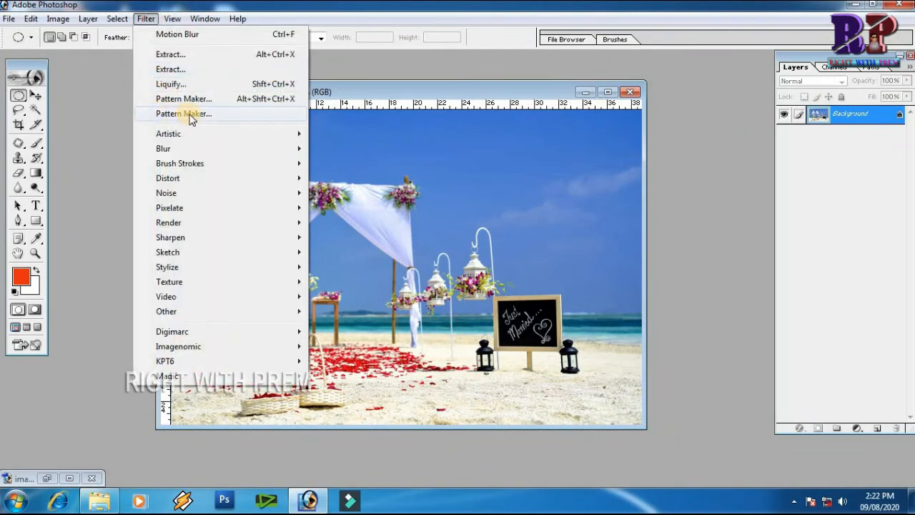
pyautogui.click(185, 115)
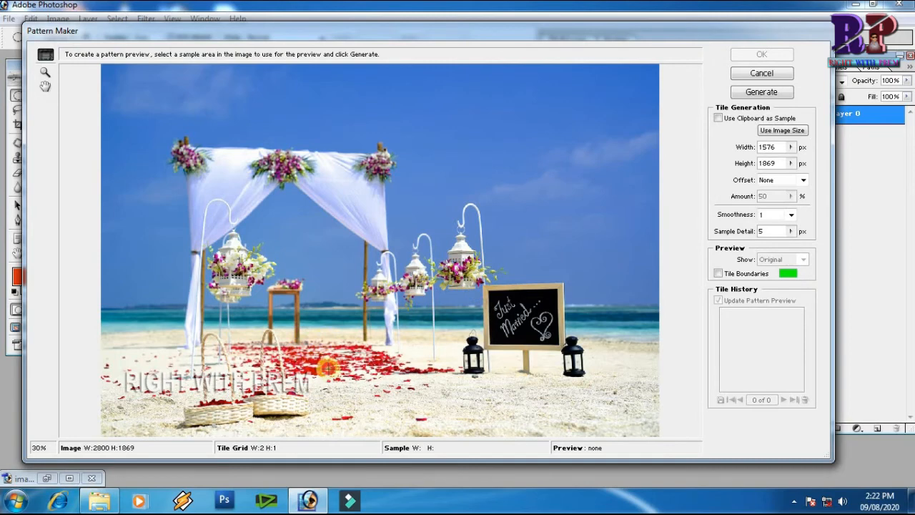
pyautogui.moveTo(298, 344); pyautogui.dragTo(374, 373)
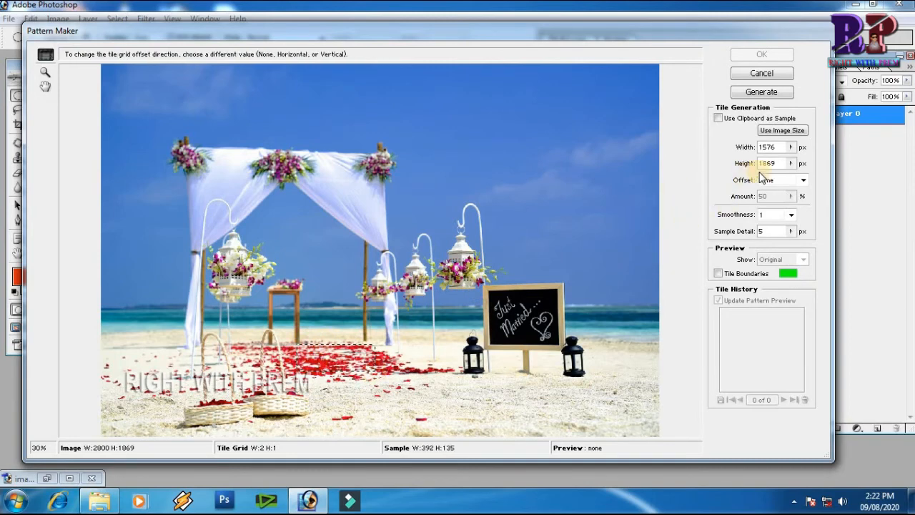
pyautogui.click(763, 92)
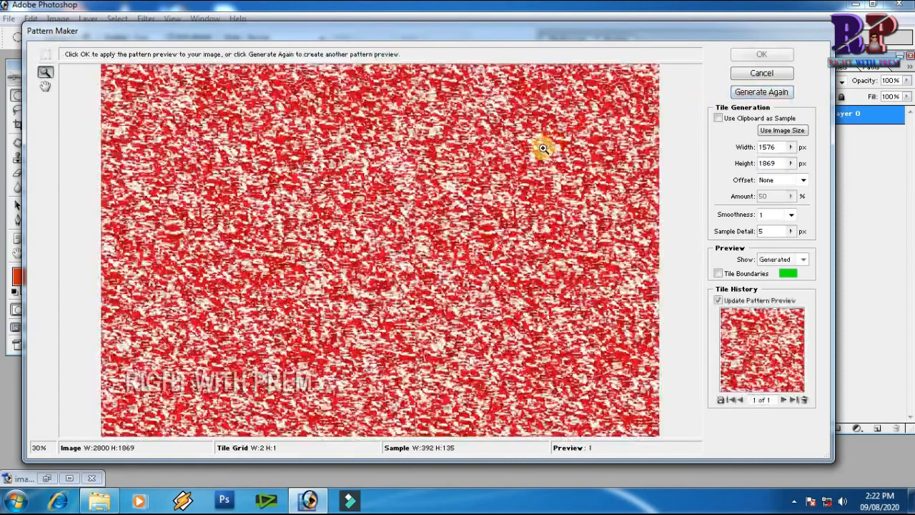
pyautogui.click(515, 270)
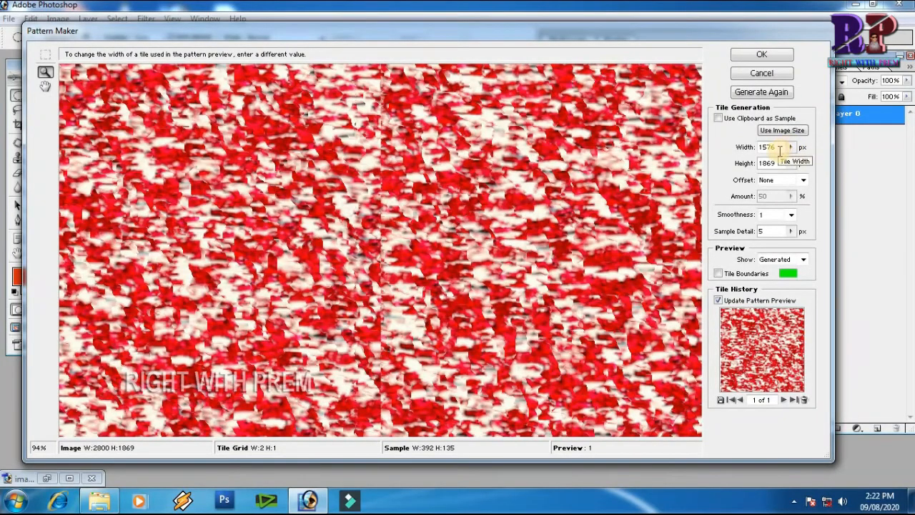
pyautogui.click(771, 74)
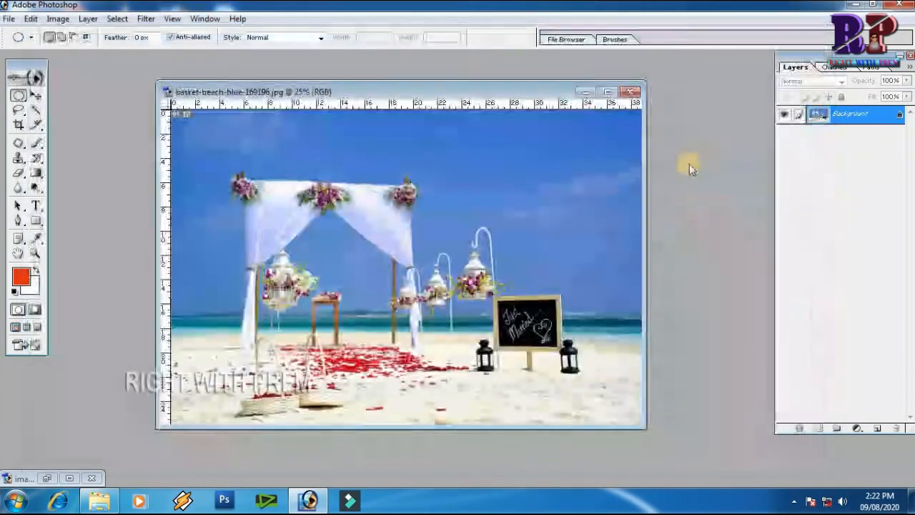
# Reopen Pattern Maker and set the tile Width to 509 px and Height to 510 px.
pyautogui.click(147, 19)
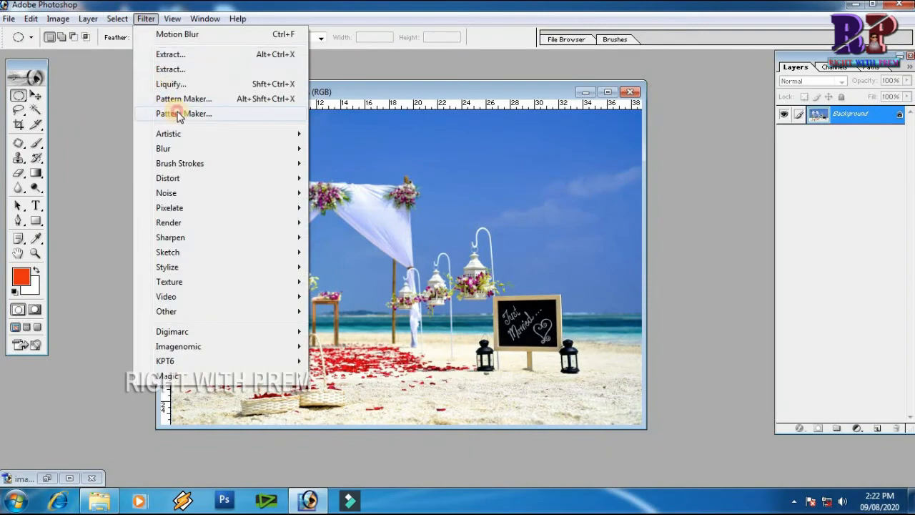
pyautogui.click(173, 113)
pyautogui.moveTo(792, 147); pyautogui.dragTo(737, 165)
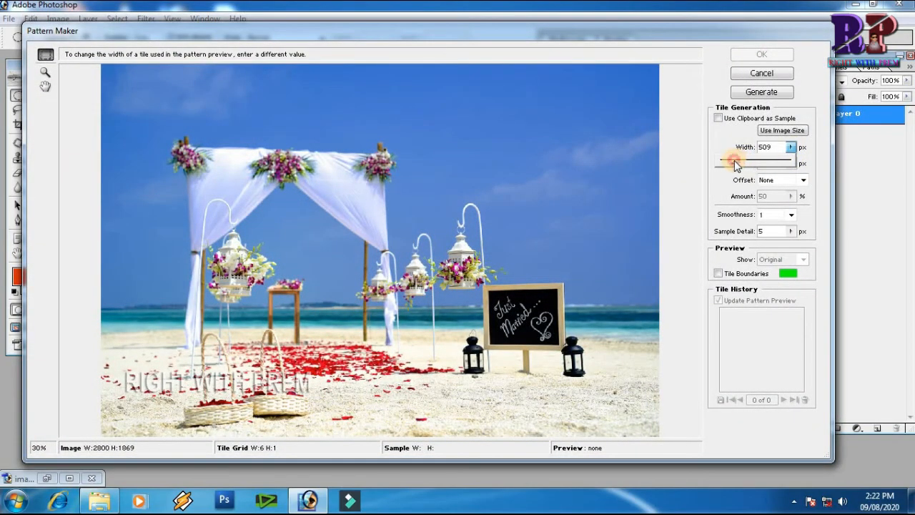
pyautogui.click(806, 169)
pyautogui.moveTo(793, 165); pyautogui.dragTo(741, 183)
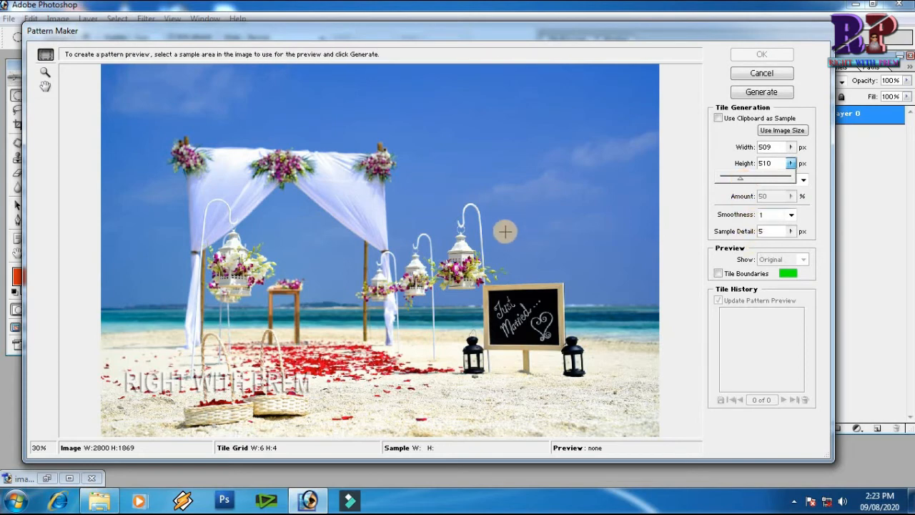
# Select the red petals as sample, set Sample Detail to 7 px and generate the pattern.
pyautogui.moveTo(291, 337); pyautogui.dragTo(366, 378)
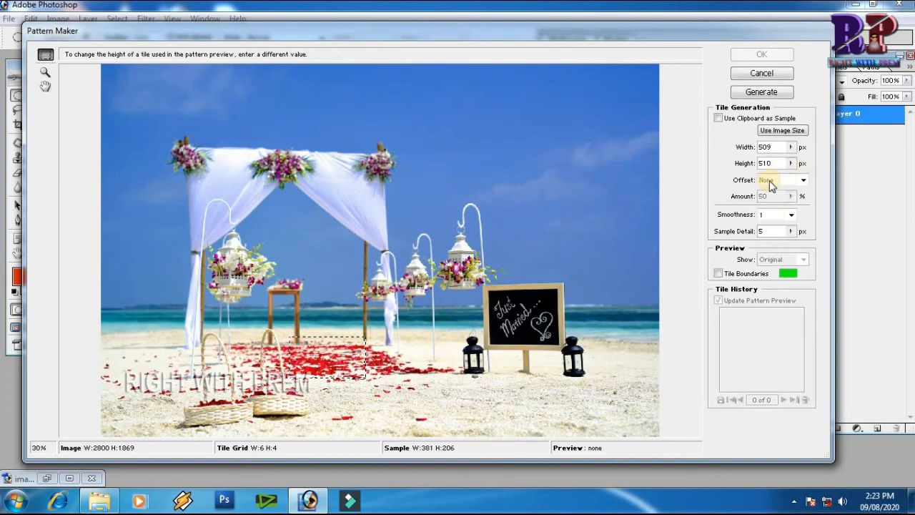
pyautogui.click(803, 181)
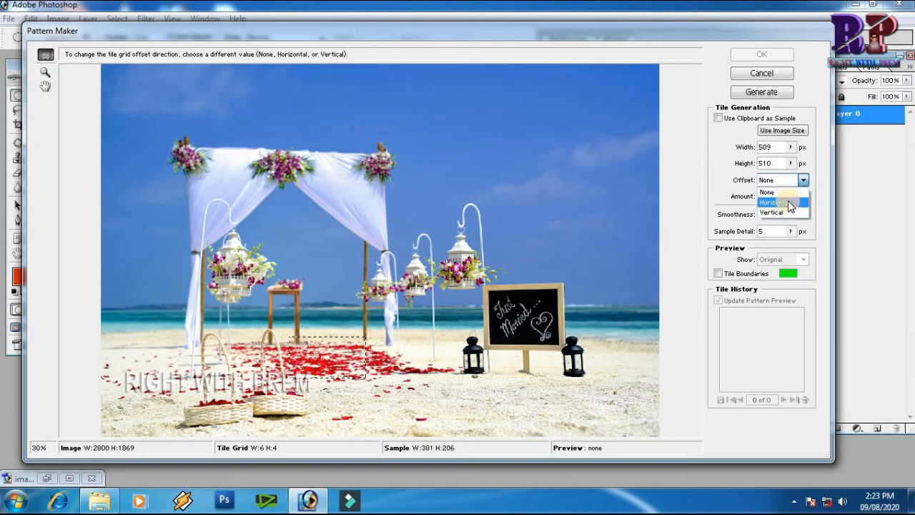
pyautogui.click(792, 185)
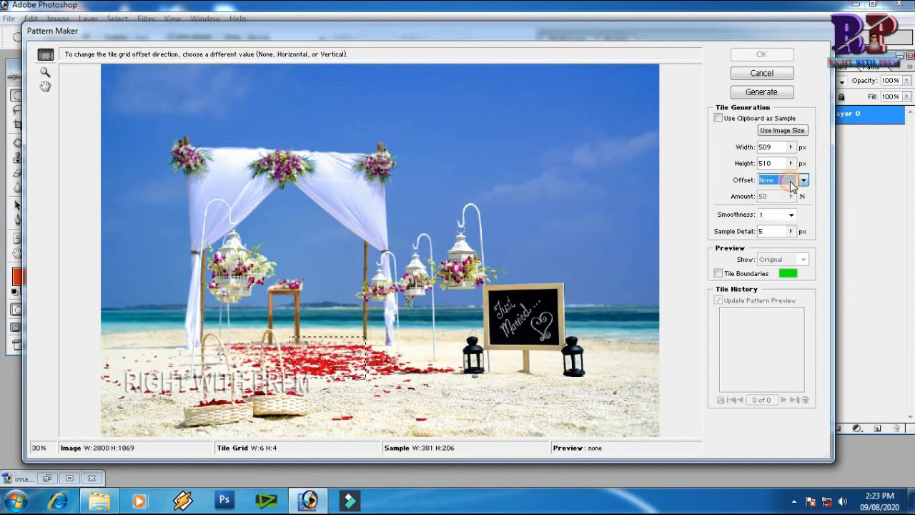
pyautogui.click(791, 214)
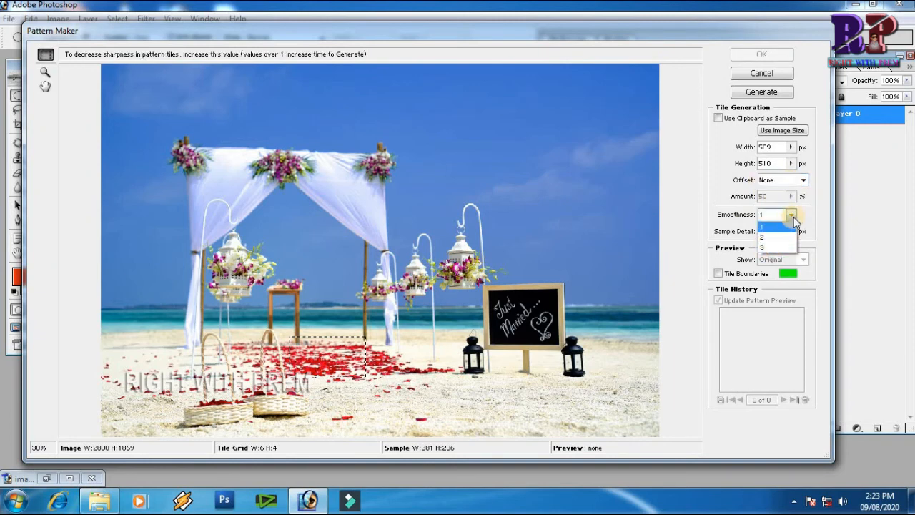
pyautogui.click(793, 215)
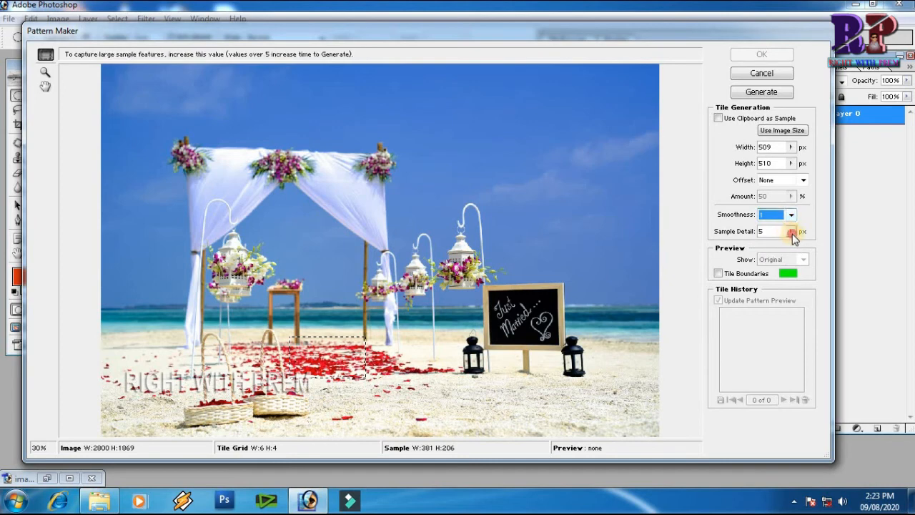
pyautogui.click(791, 232)
pyautogui.moveTo(738, 246)
pyautogui.mouseDown()
pyautogui.moveTo(790, 248)
pyautogui.moveTo(737, 251)
pyautogui.mouseUp()
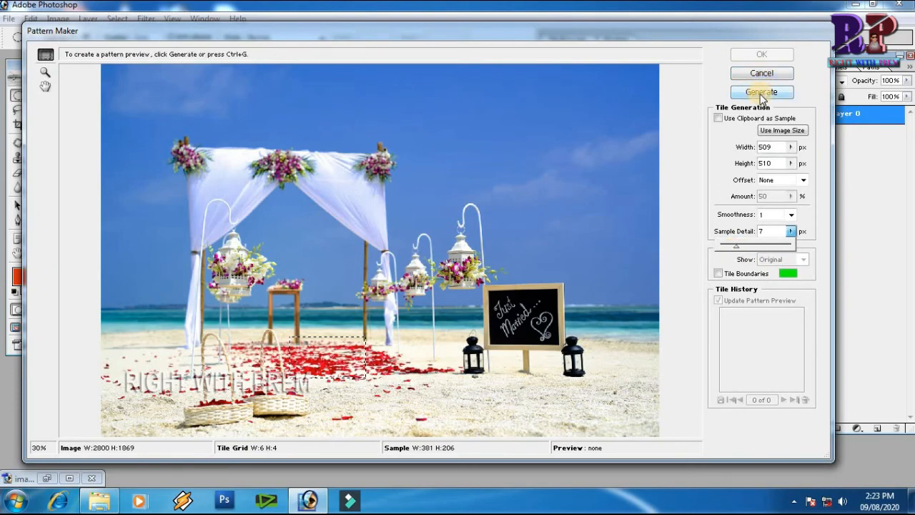
pyautogui.click(762, 93)
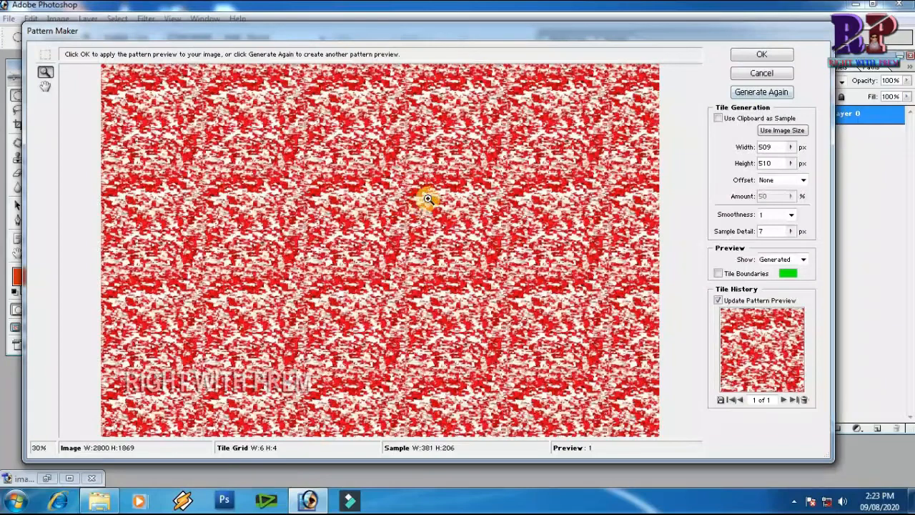
# Zoom into the preview and generate the petal pattern again several times.
pyautogui.moveTo(374, 190); pyautogui.dragTo(491, 240)
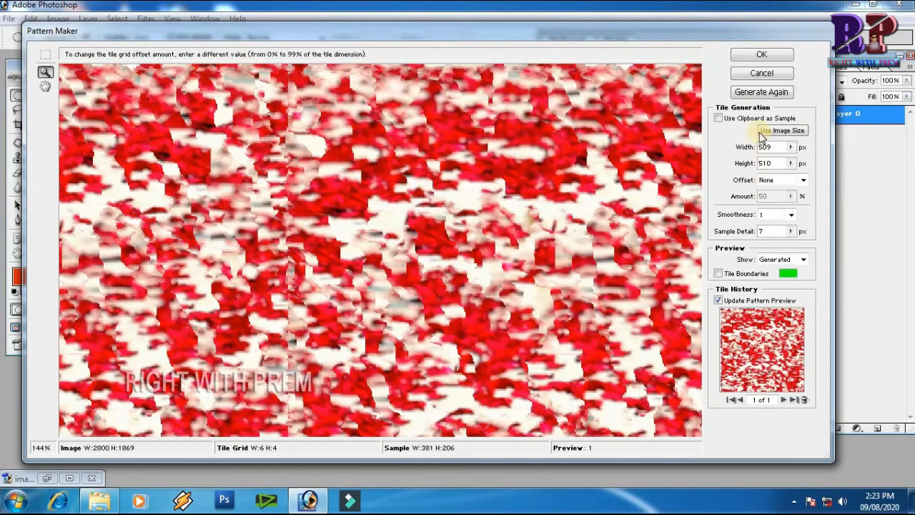
pyautogui.click(762, 92)
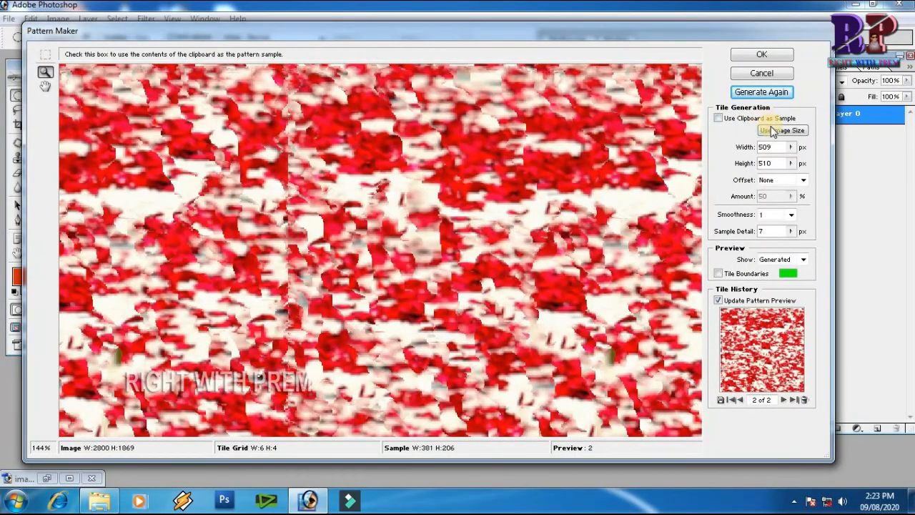
pyautogui.click(770, 95)
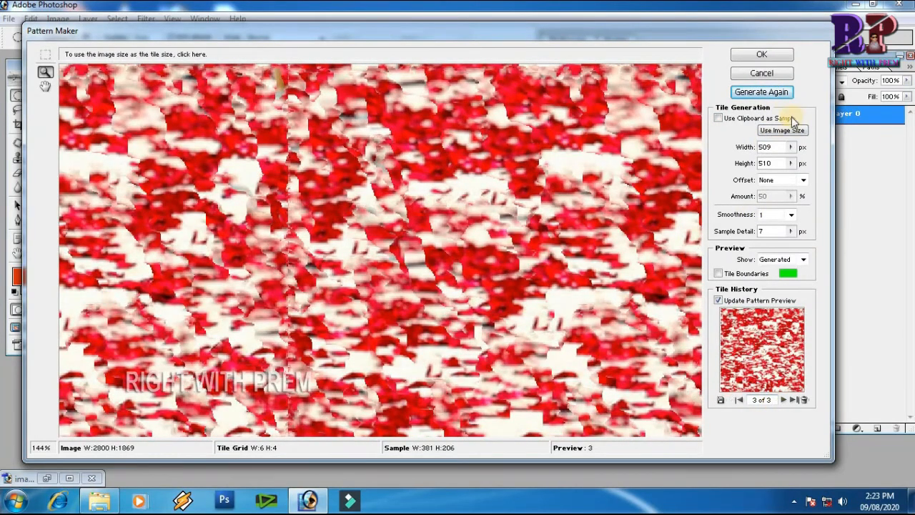
pyautogui.click(771, 95)
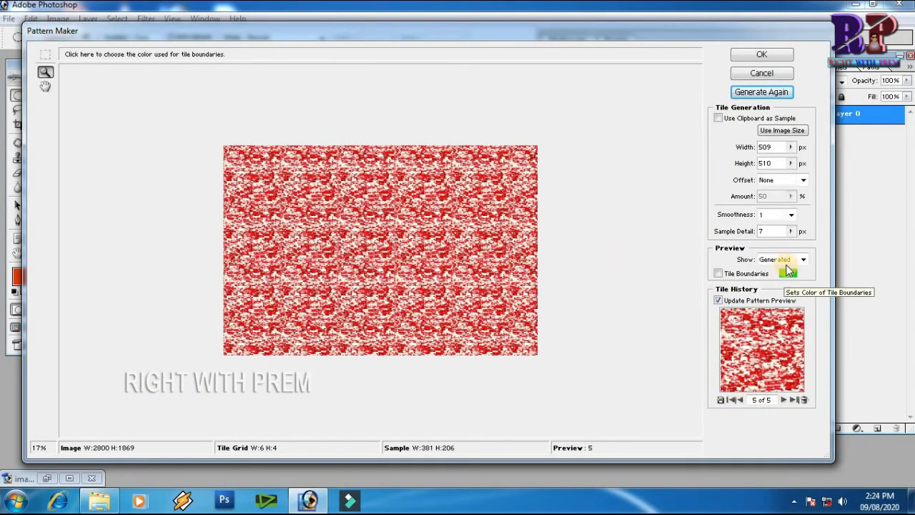
# Switch the preview between original and generated, then apply the petal pattern to the photo.
pyautogui.click(804, 261)
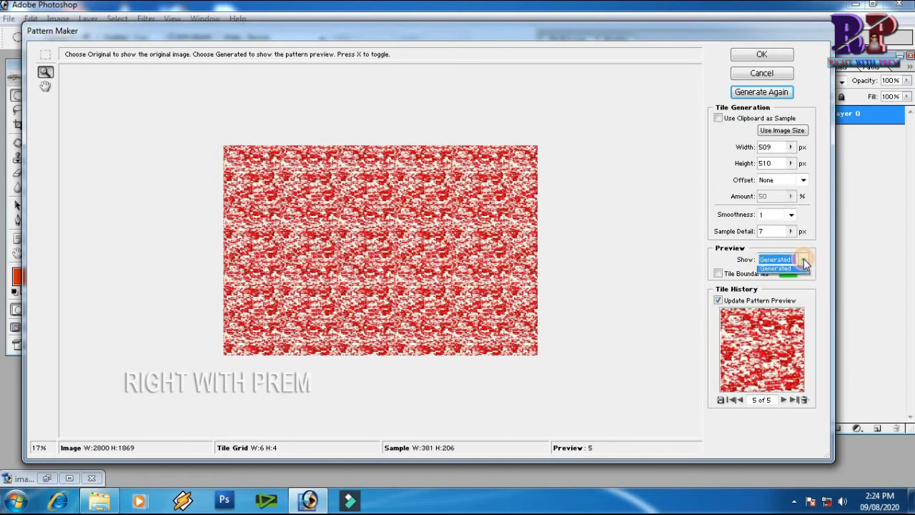
pyautogui.click(786, 273)
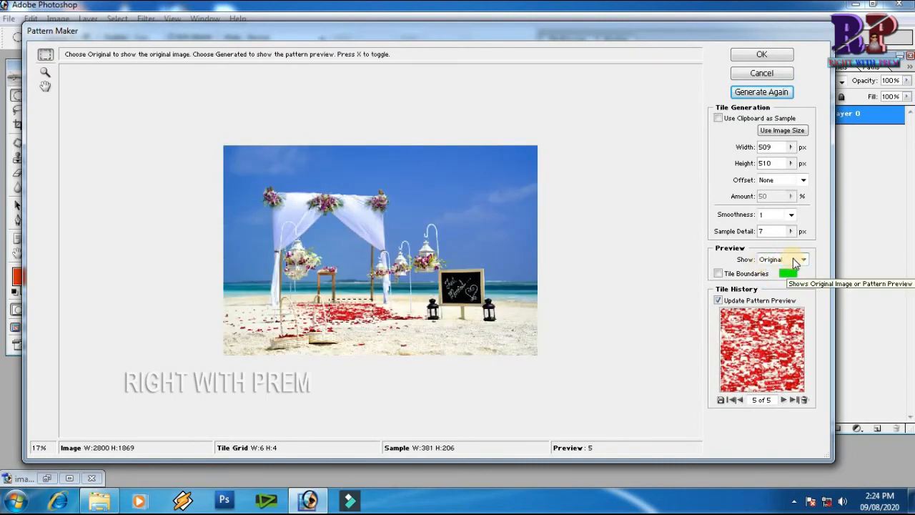
pyautogui.click(804, 261)
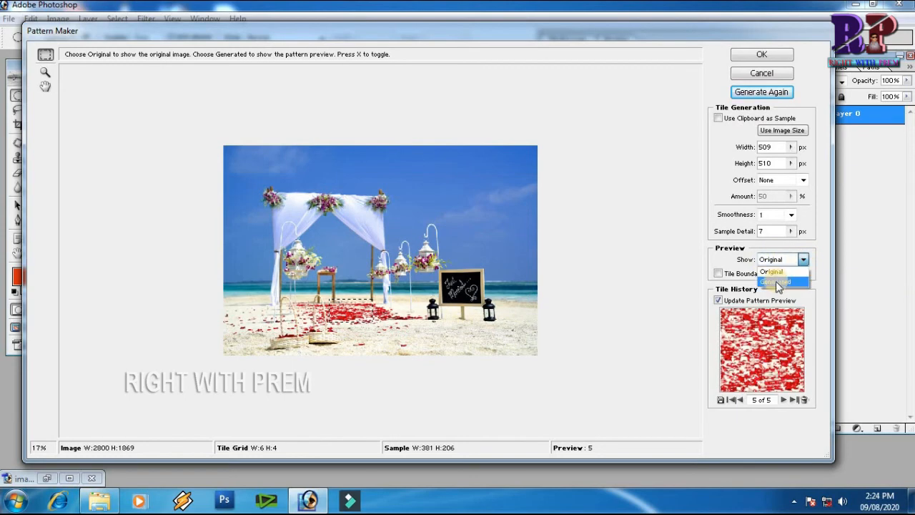
pyautogui.click(776, 281)
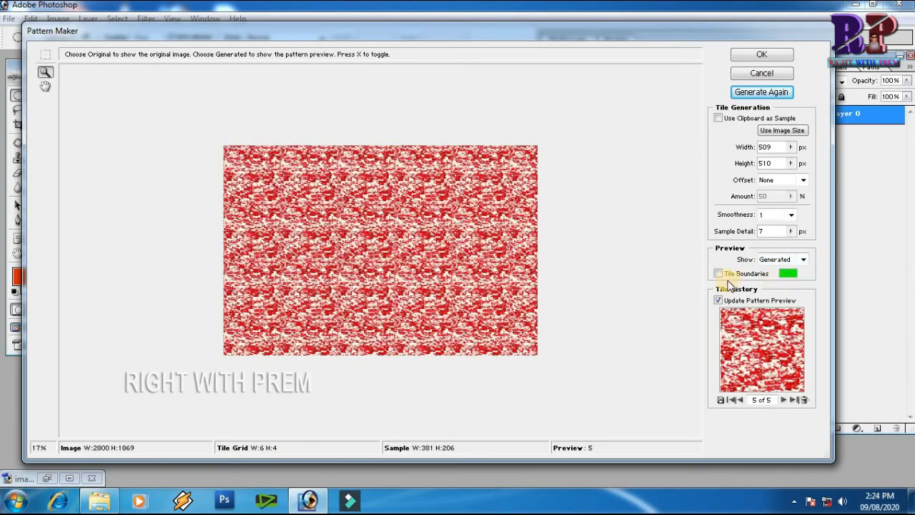
pyautogui.click(764, 58)
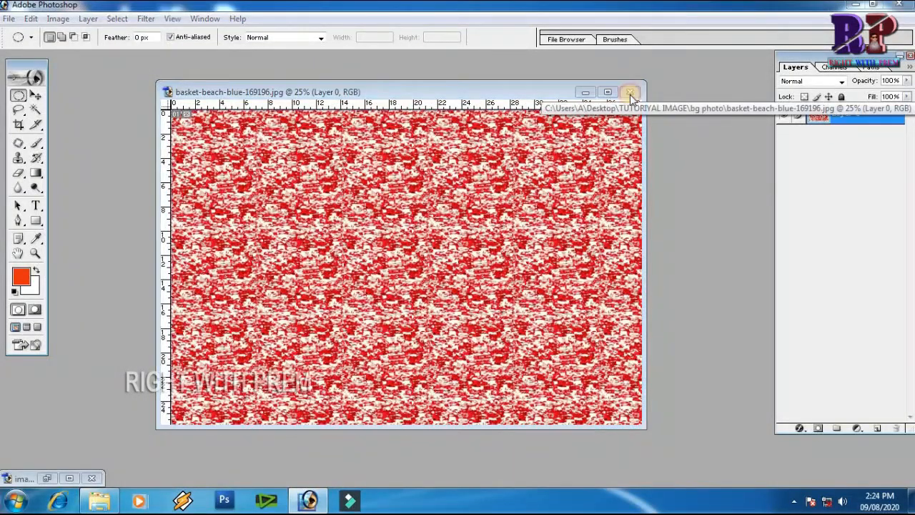
# Close the patterned beach document without saving and restore the minimized image 12 composite window.
pyautogui.click(632, 92)
pyautogui.click(459, 195)
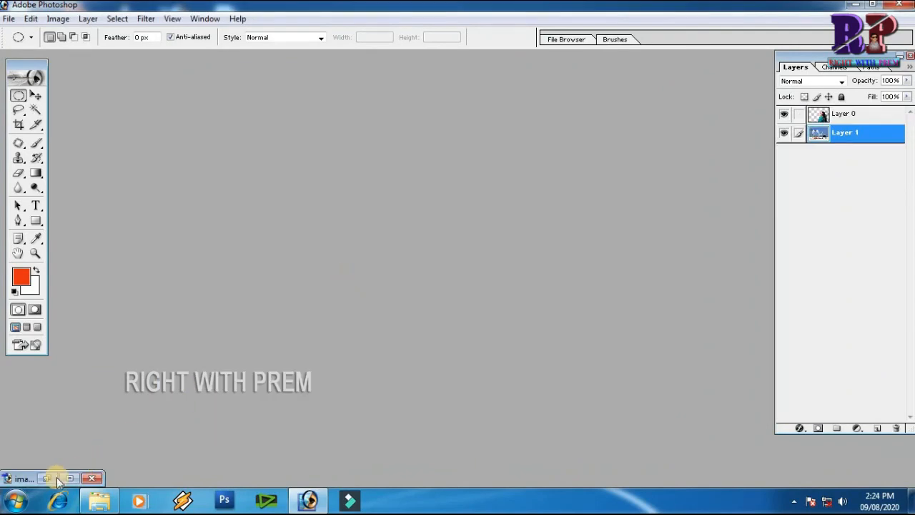
pyautogui.click(47, 478)
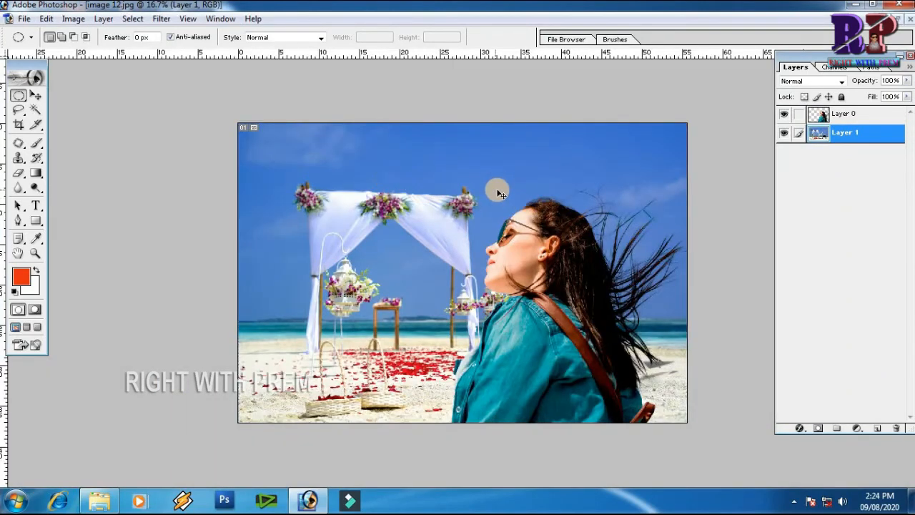
pyautogui.click(160, 19)
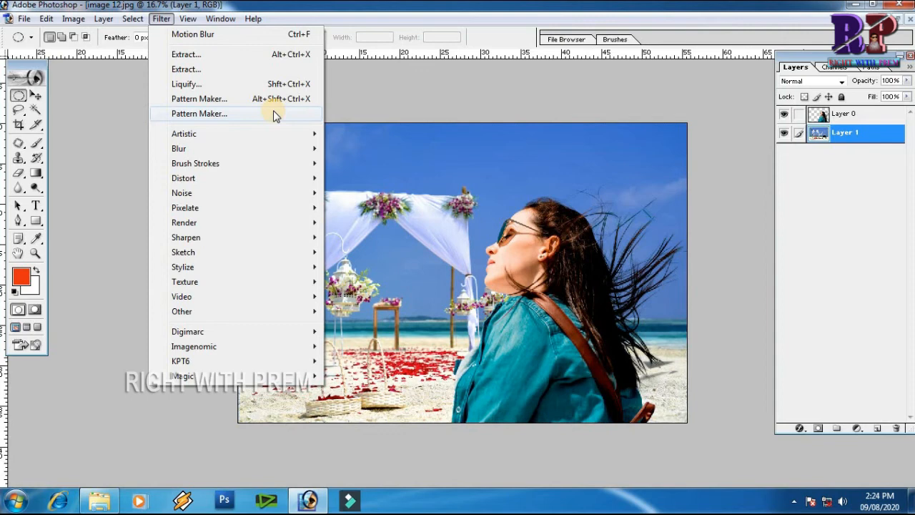
pyautogui.click(209, 88)
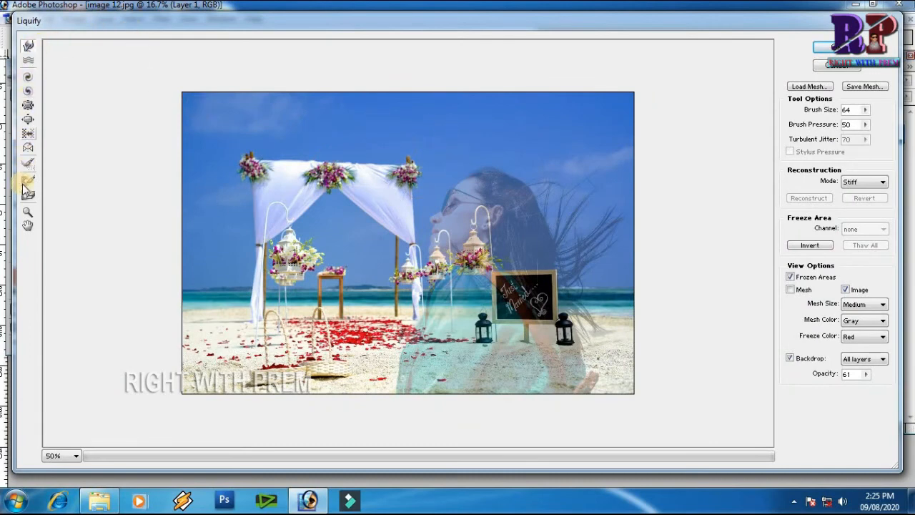
pyautogui.moveTo(385, 107); pyautogui.dragTo(393, 108)
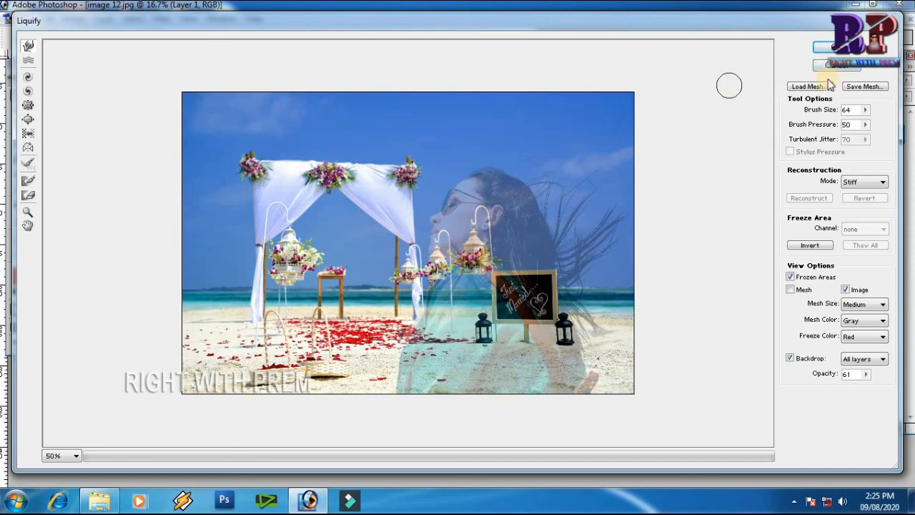
pyautogui.click(837, 65)
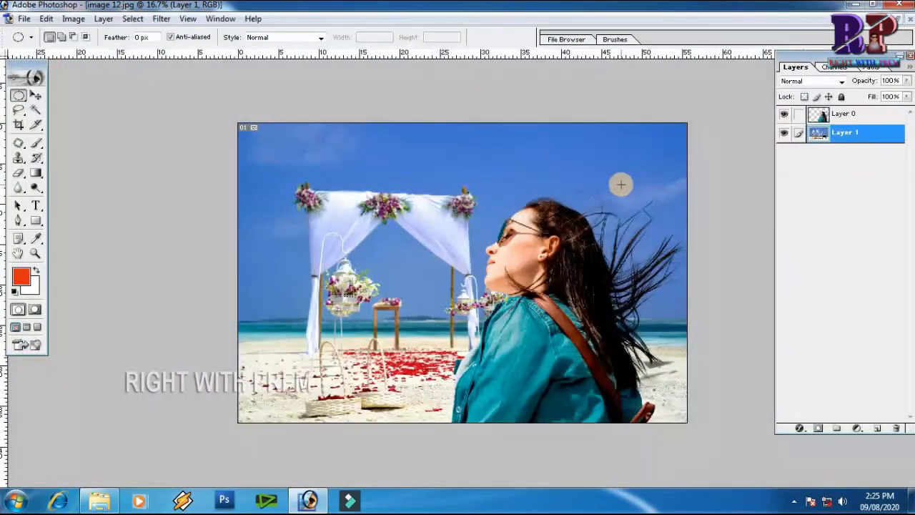